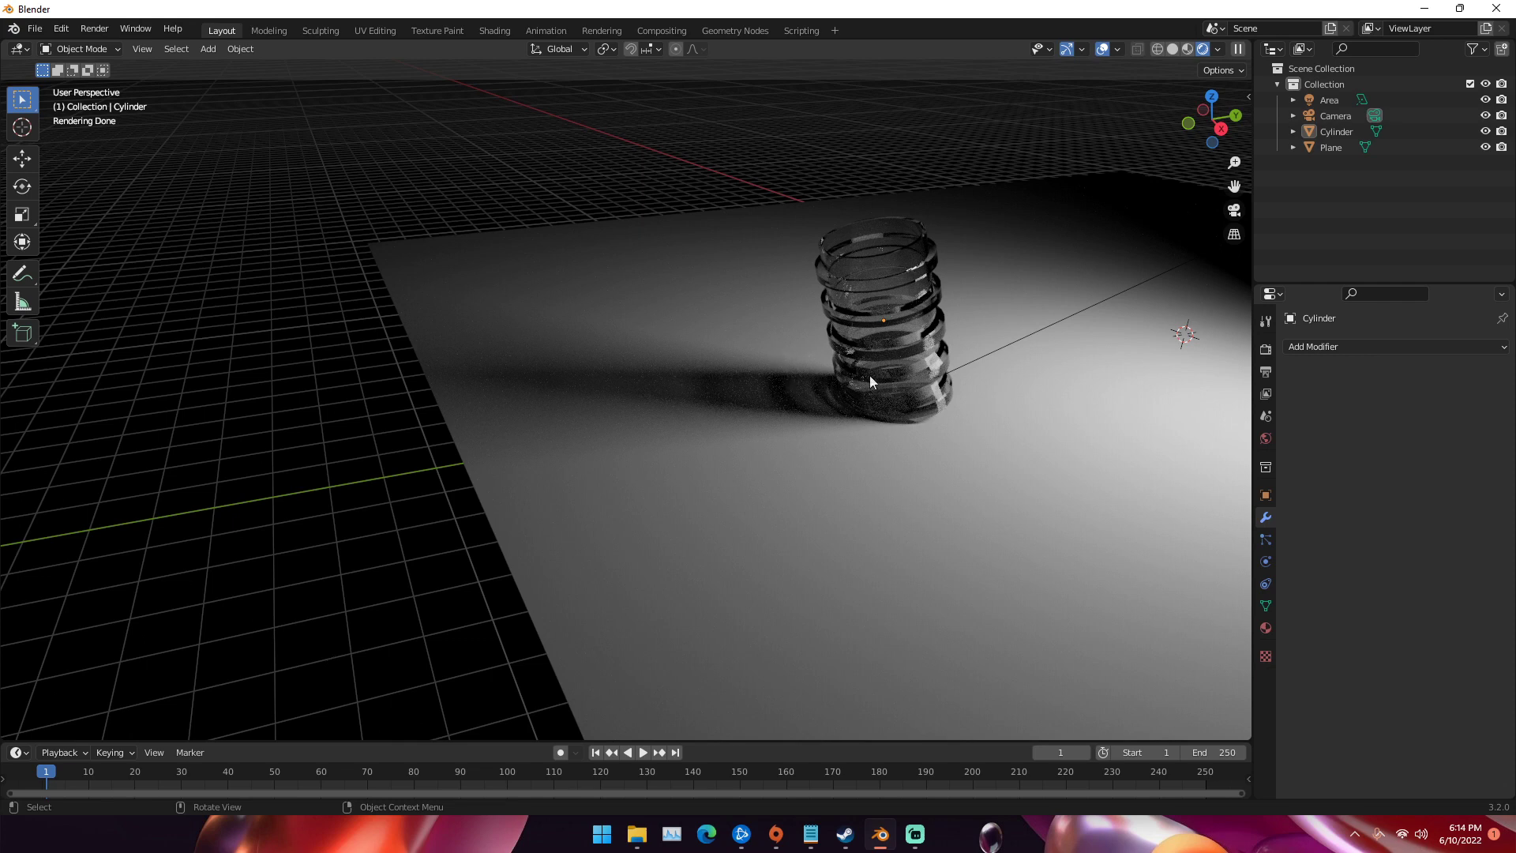
# Turn off Cast Shadow Caustics for the glass cylinder in its Object Properties
pyautogui.click(906, 379)
pyautogui.click(1266, 495)
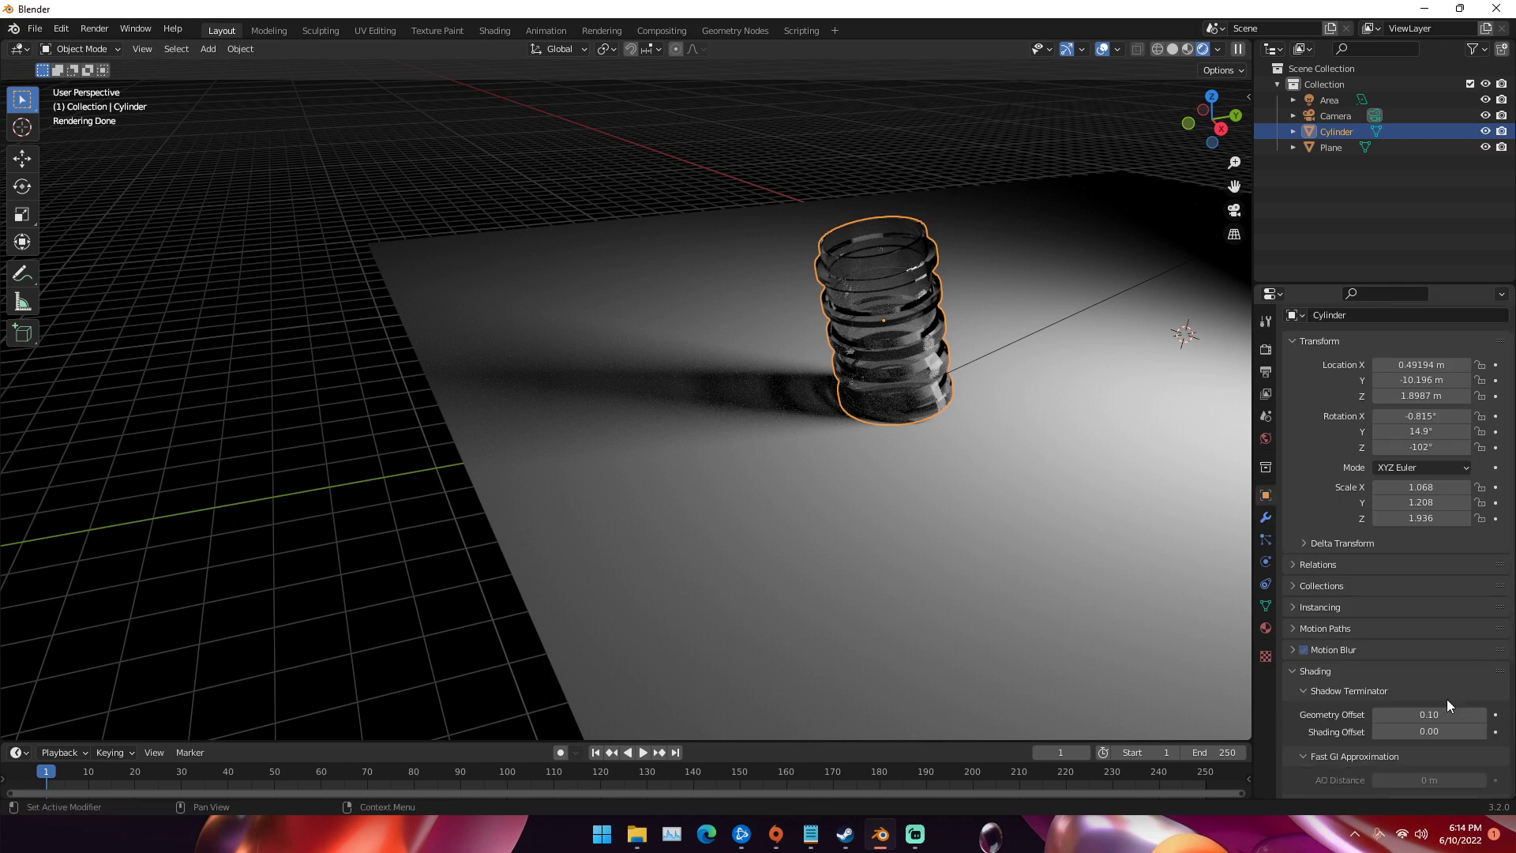
pyautogui.scroll(-5, 1446, 699)
pyautogui.click(1383, 671)
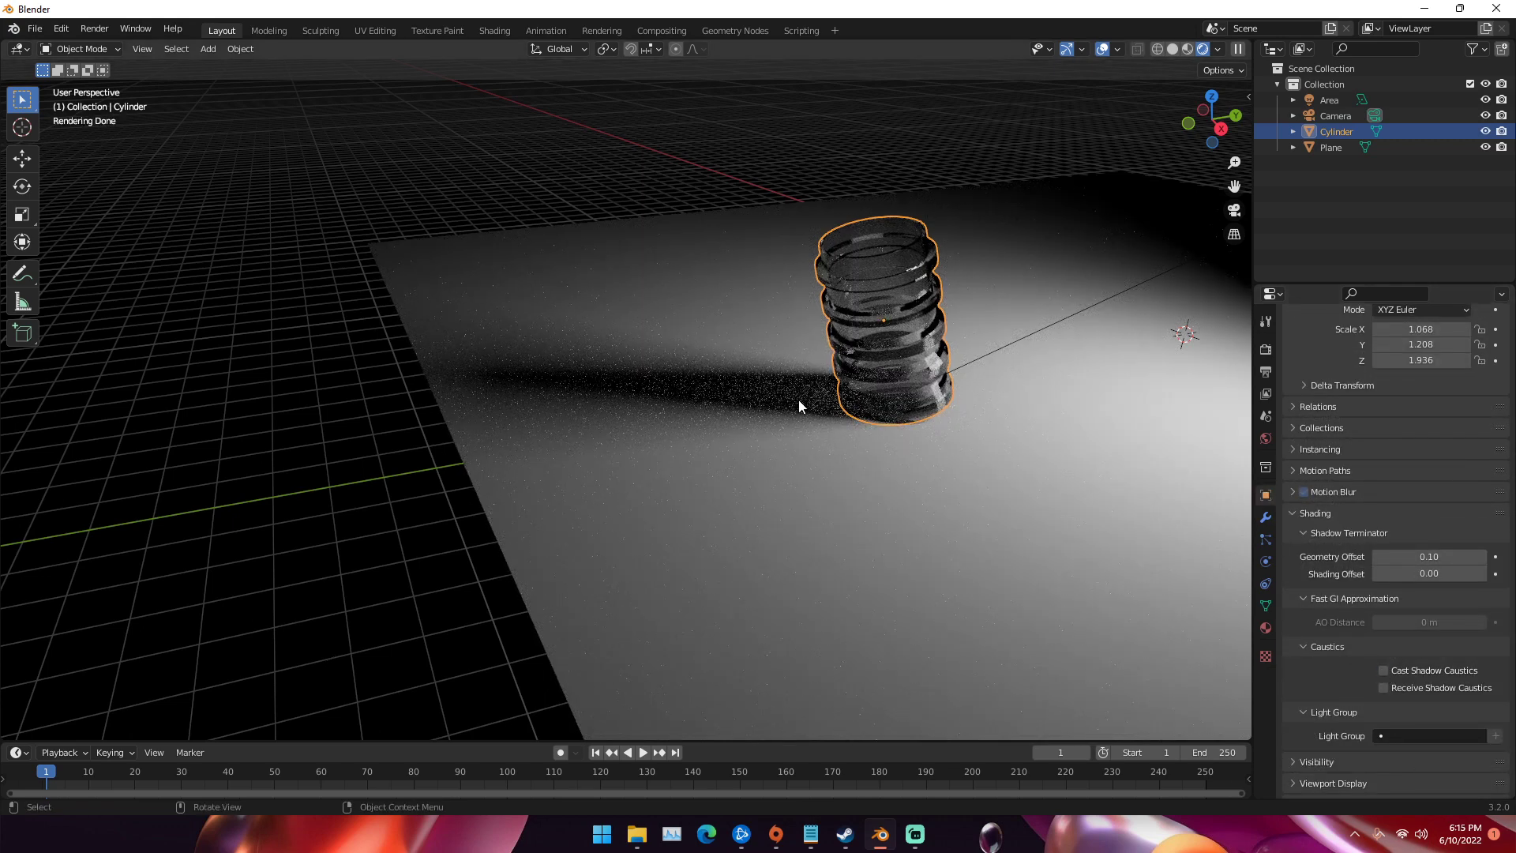
pyautogui.click(35, 29)
# Start a new General scene without saving, then delete the default cube
pyautogui.moveTo(49, 48)
pyautogui.click(288, 50)
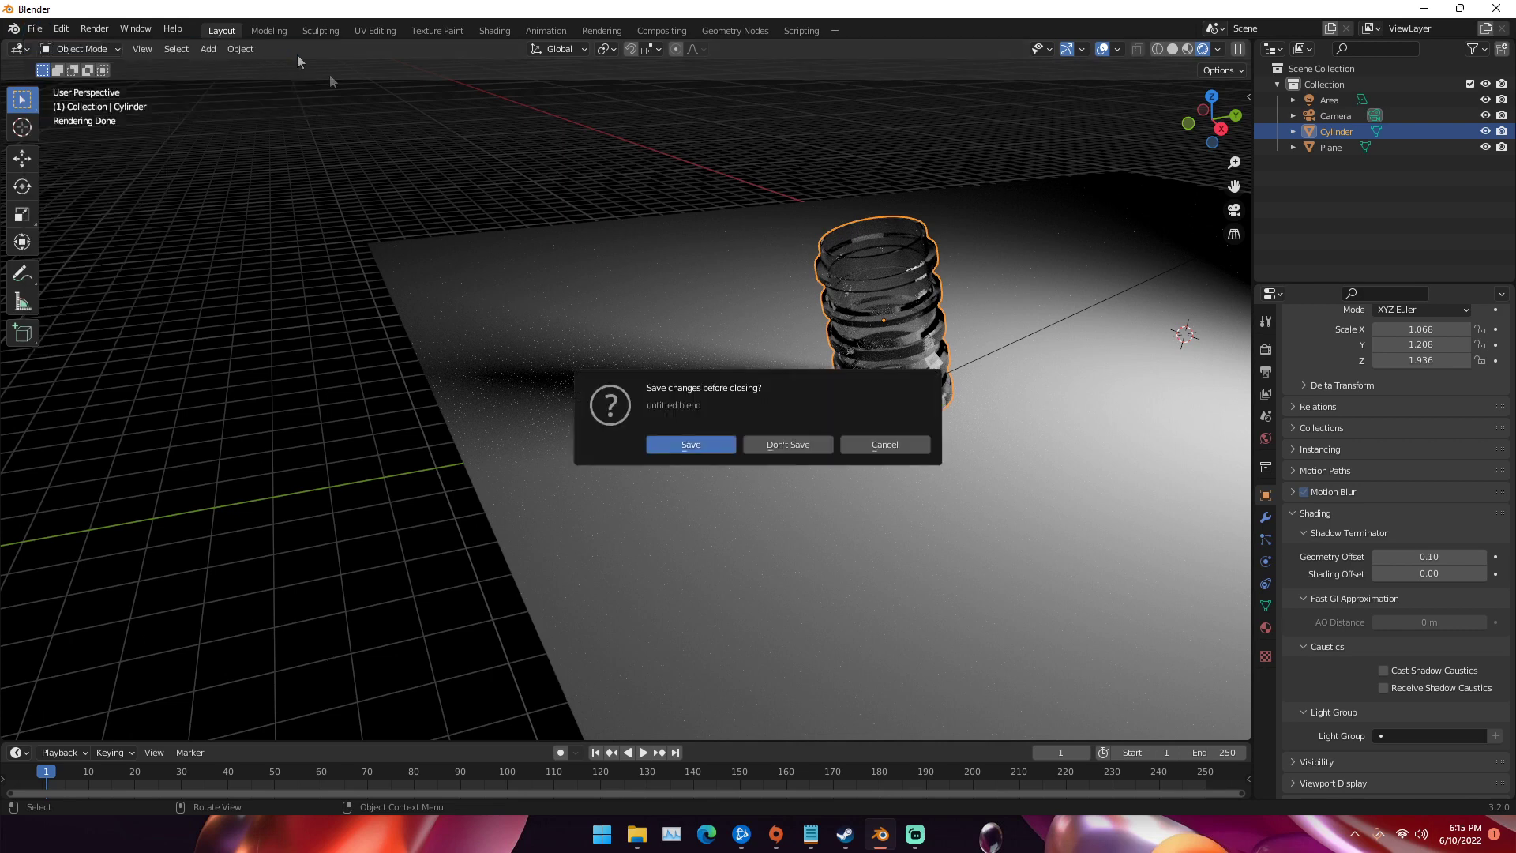
pyautogui.click(755, 444)
pyautogui.moveTo(761, 443); pyautogui.dragTo(610, 393, button='middle')
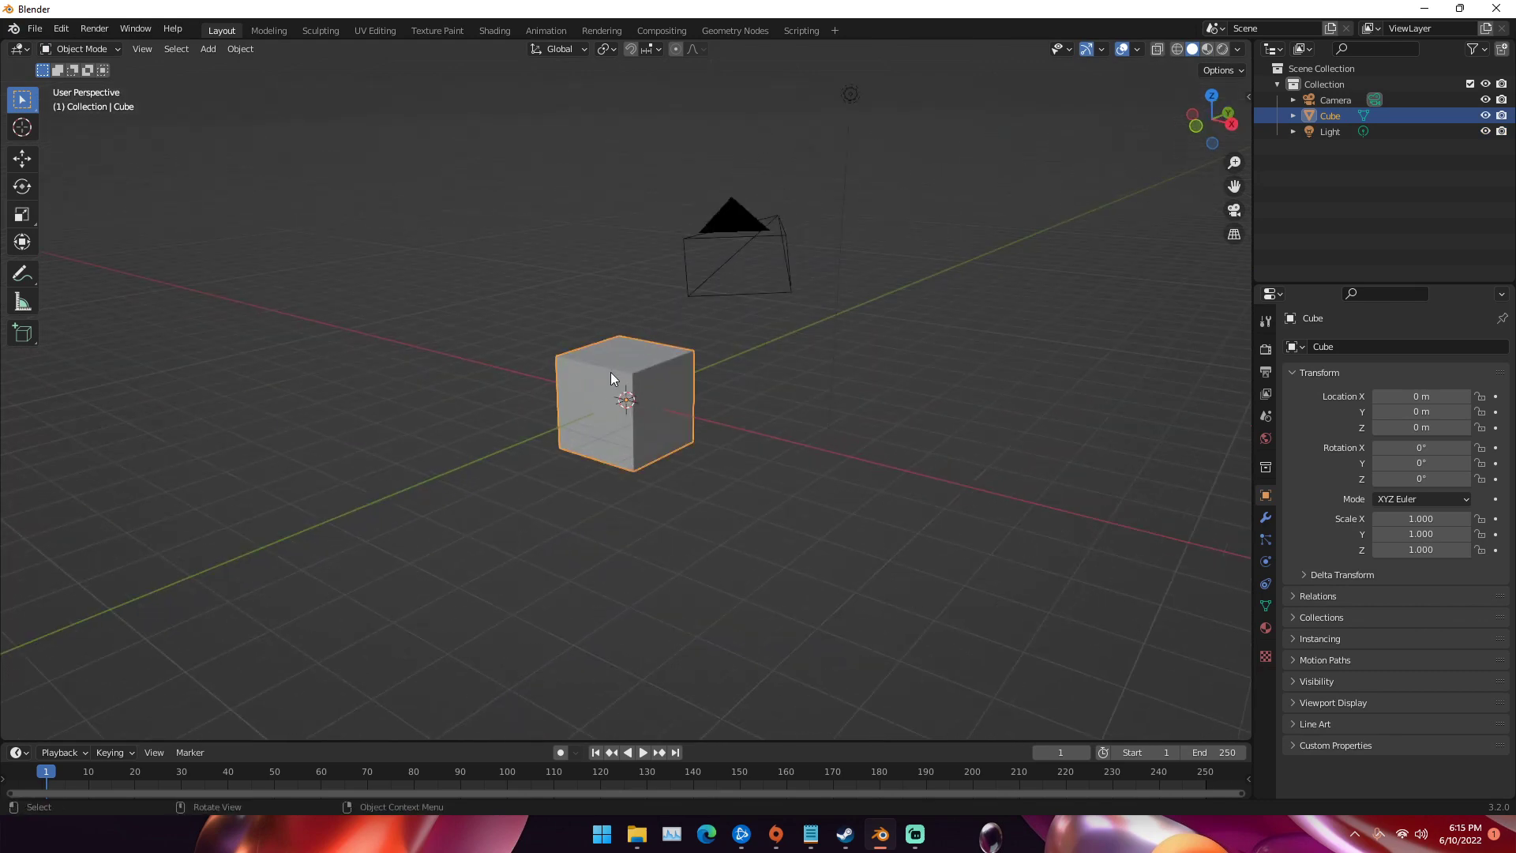
pyautogui.press('Delete')
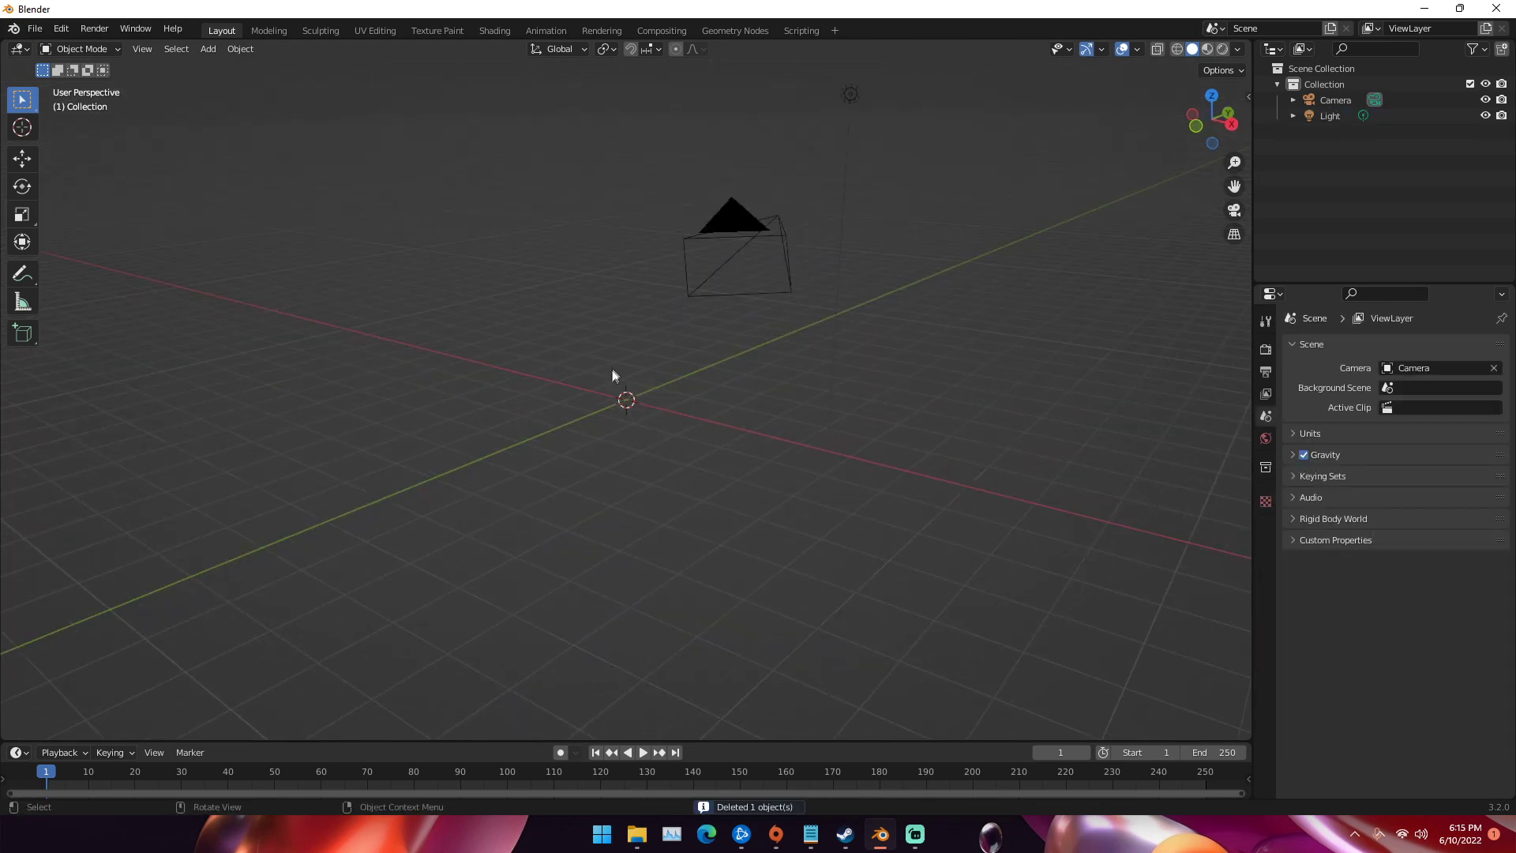
# Add a cylinder mesh to the empty scene
pyautogui.moveTo(613, 372); pyautogui.dragTo(630, 375, button='middle')
pyautogui.hotkey('shift', 'a')
pyautogui.moveTo(628, 374)
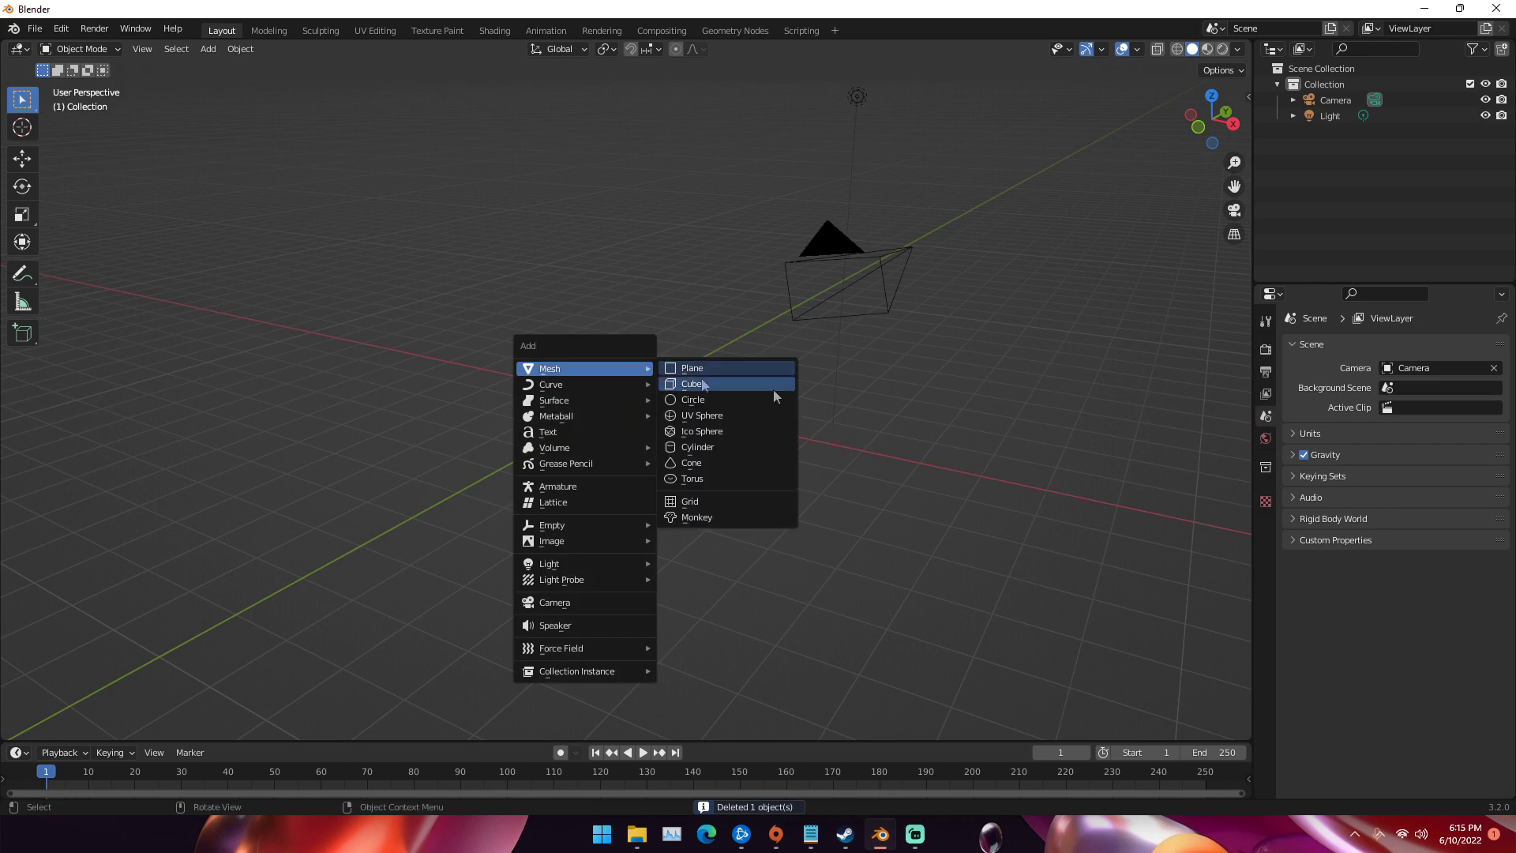
pyautogui.click(710, 443)
pyautogui.moveTo(701, 448); pyautogui.dragTo(758, 419, button='middle')
# Raise the cylinder along Z to 1.0275 m
pyautogui.press('g')
pyautogui.press('z')
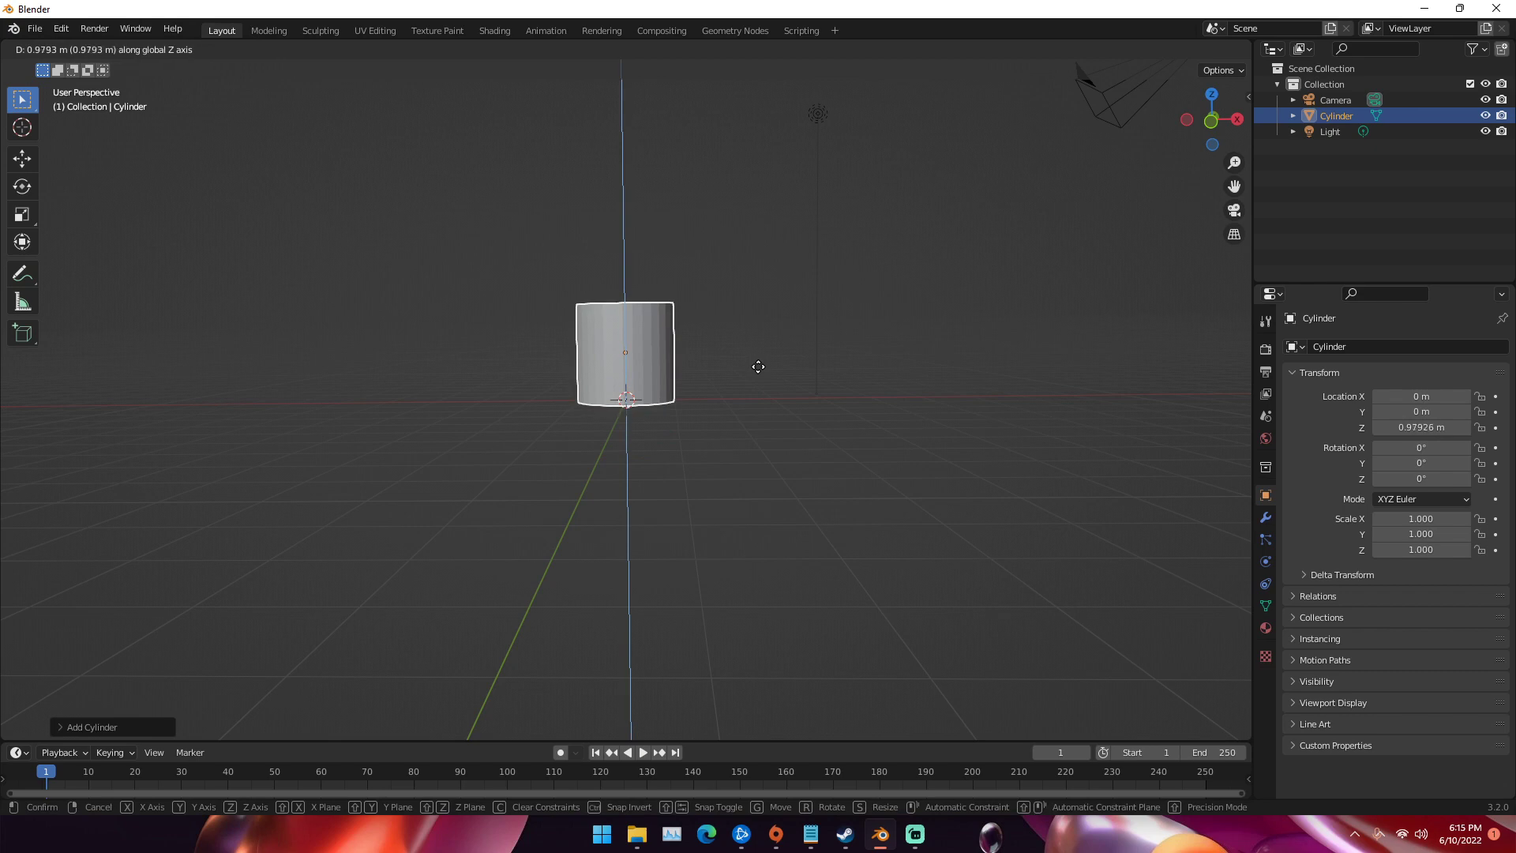
pyautogui.click(758, 367)
pyautogui.press('g')
pyautogui.press('z')
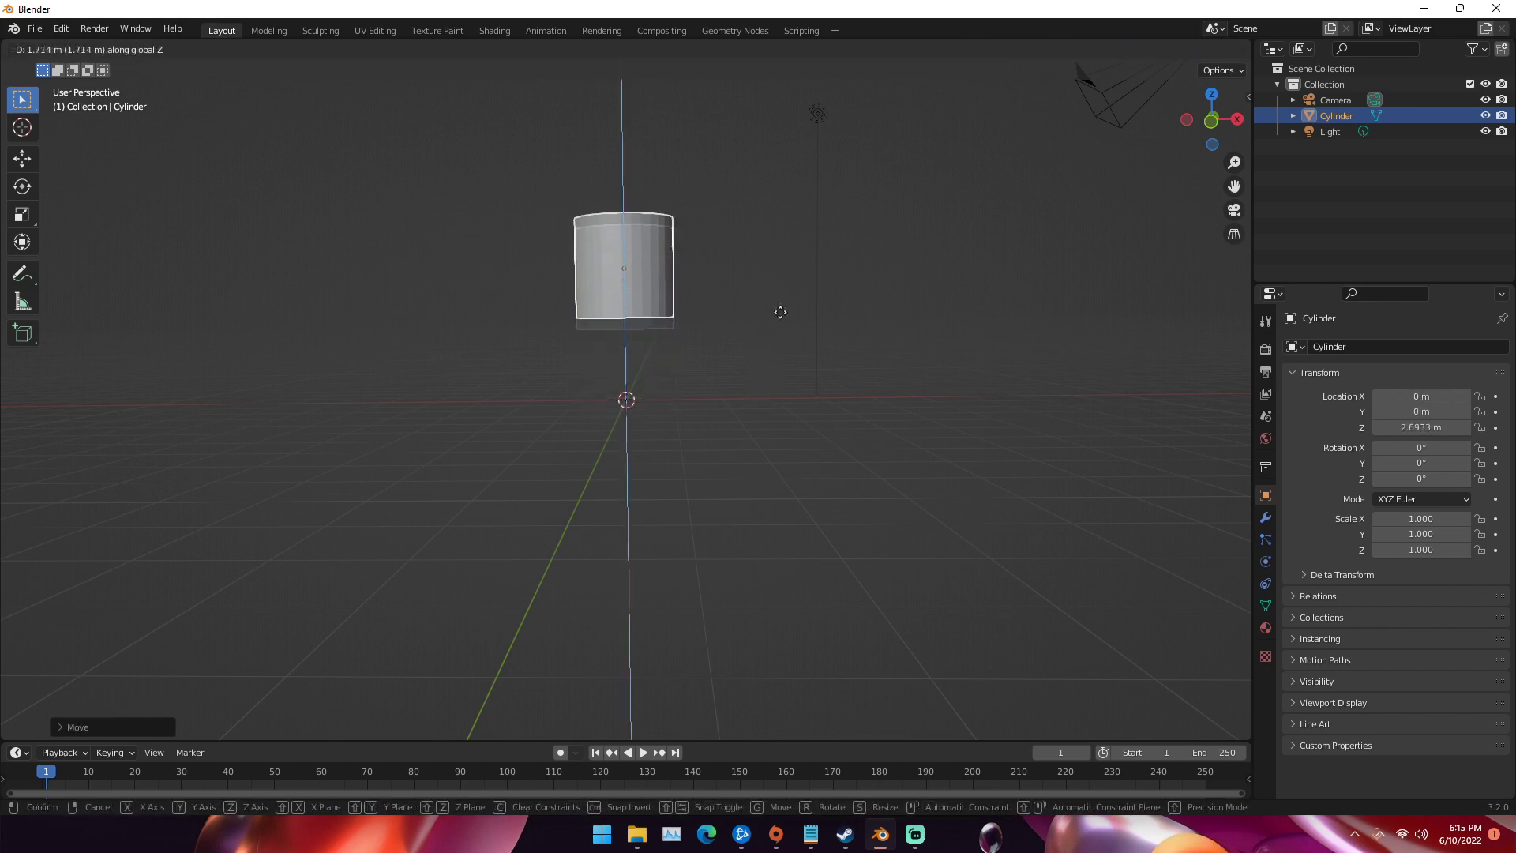
pyautogui.click(756, 397)
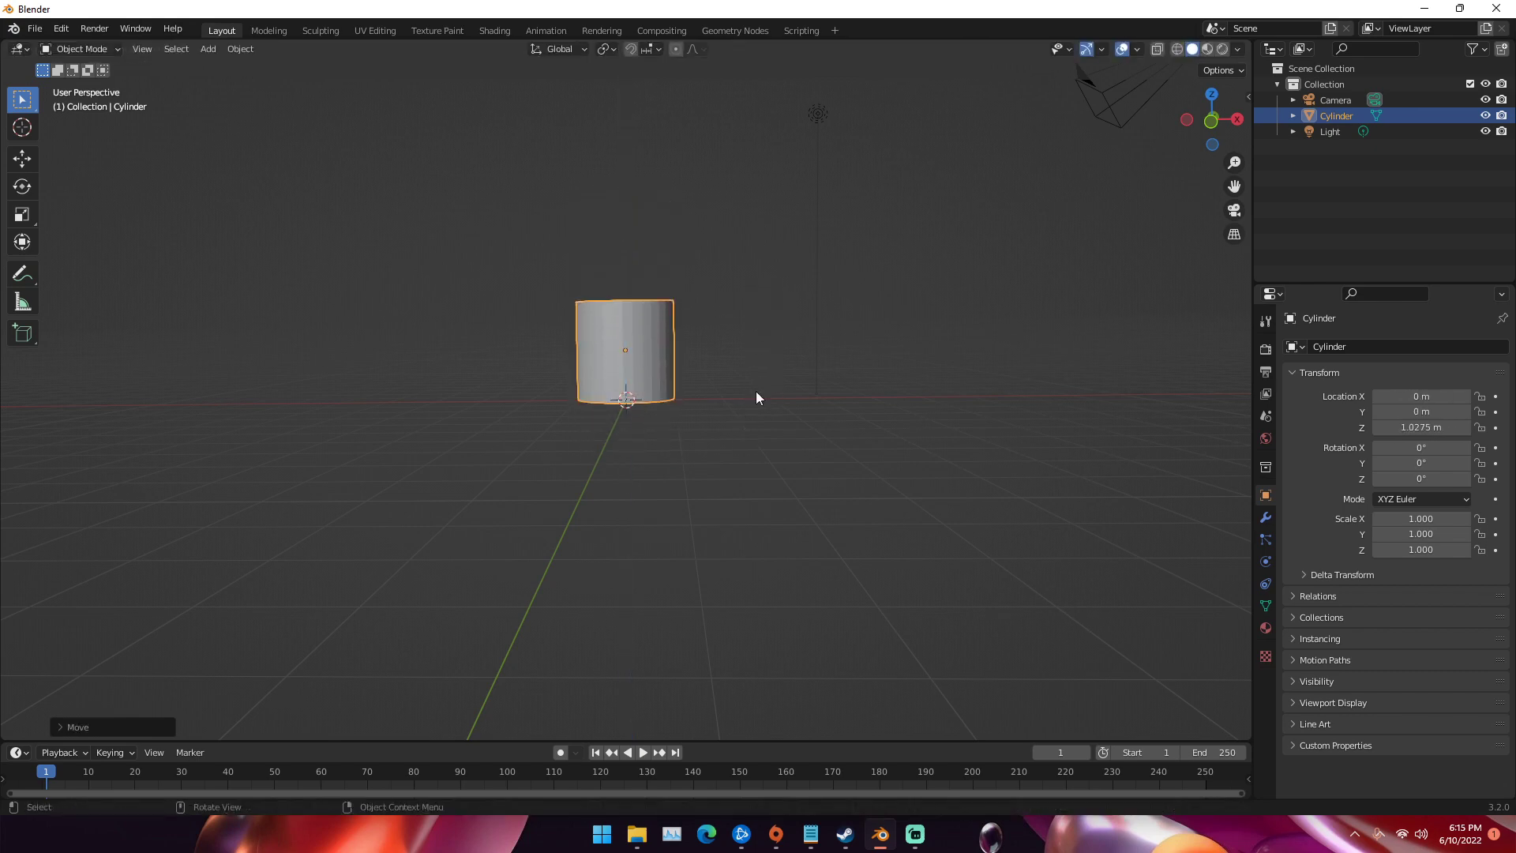
pyautogui.moveTo(756, 398); pyautogui.dragTo(733, 545, button='middle')
pyautogui.scroll(3, 636, 395)
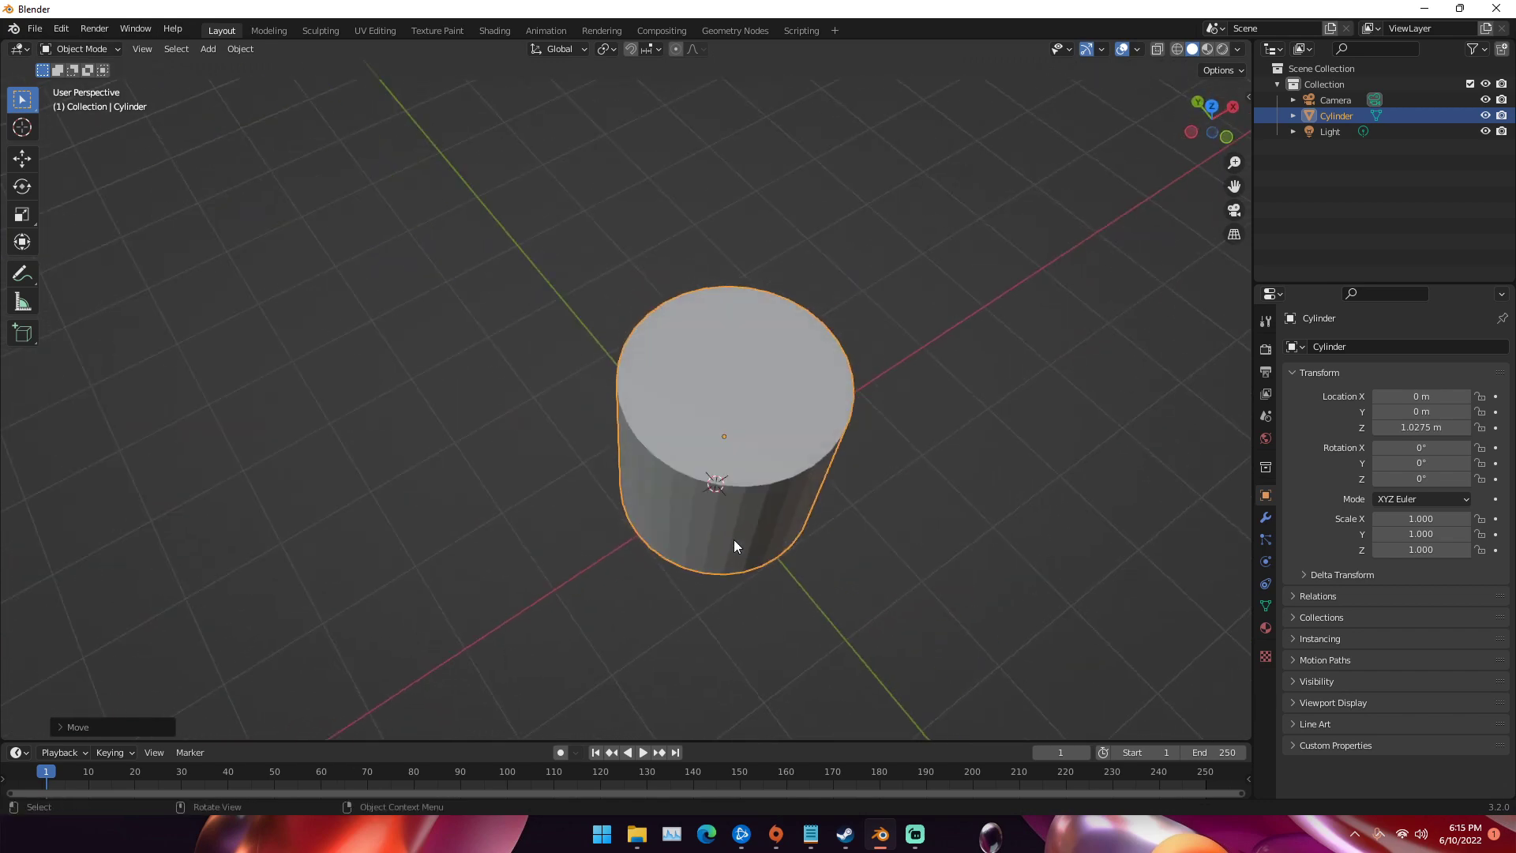
pyautogui.scroll(-4, 732, 544)
pyautogui.moveTo(727, 467); pyautogui.dragTo(713, 365, button='middle')
# Stretch the cylinder vertically to a Z scale of 2.188
pyautogui.press('g')
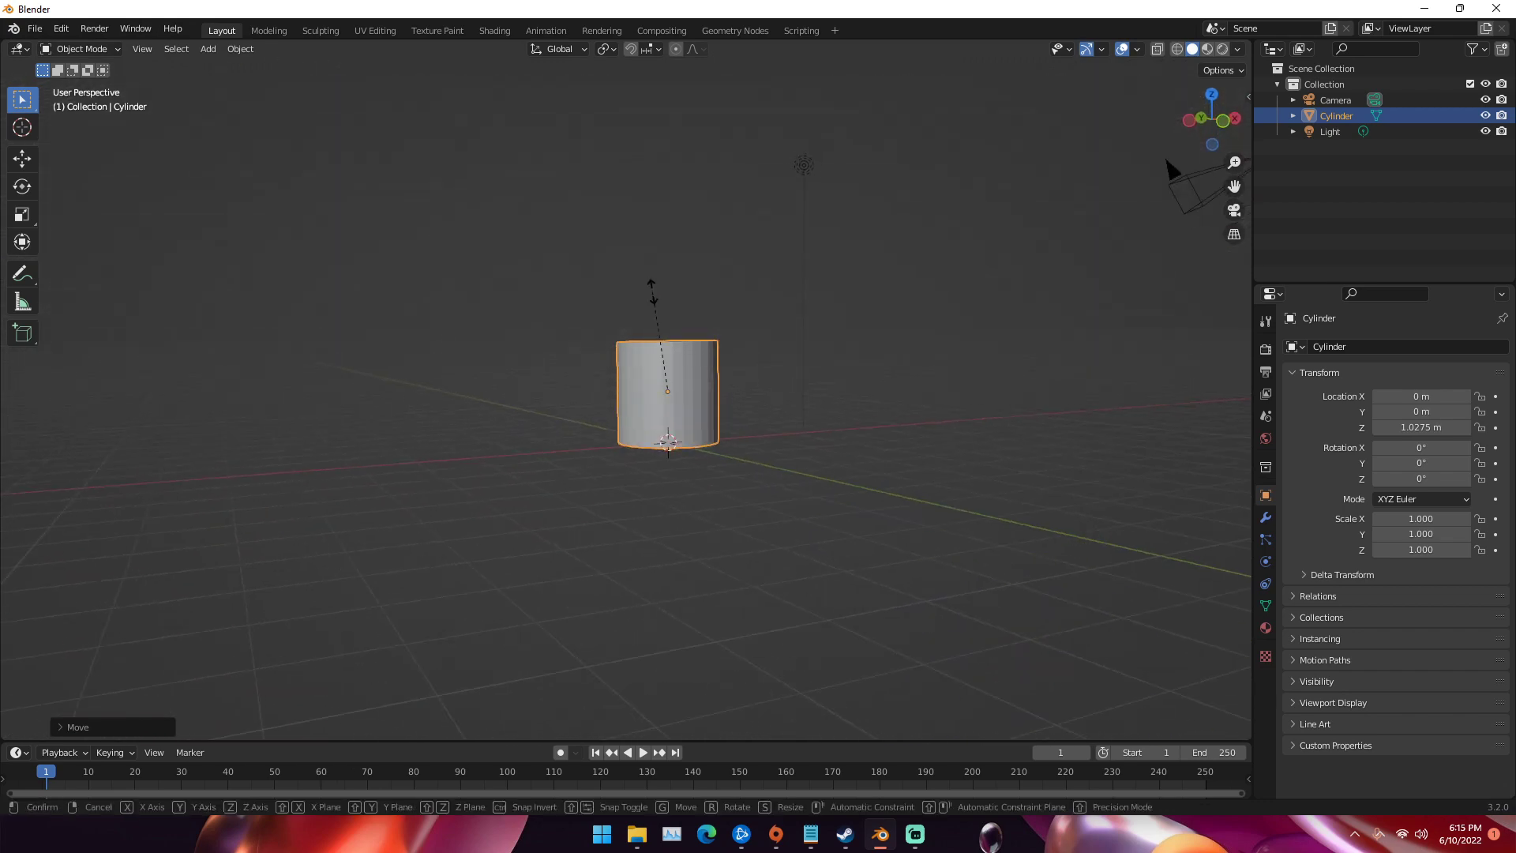
pyautogui.press('s')
pyautogui.press('z')
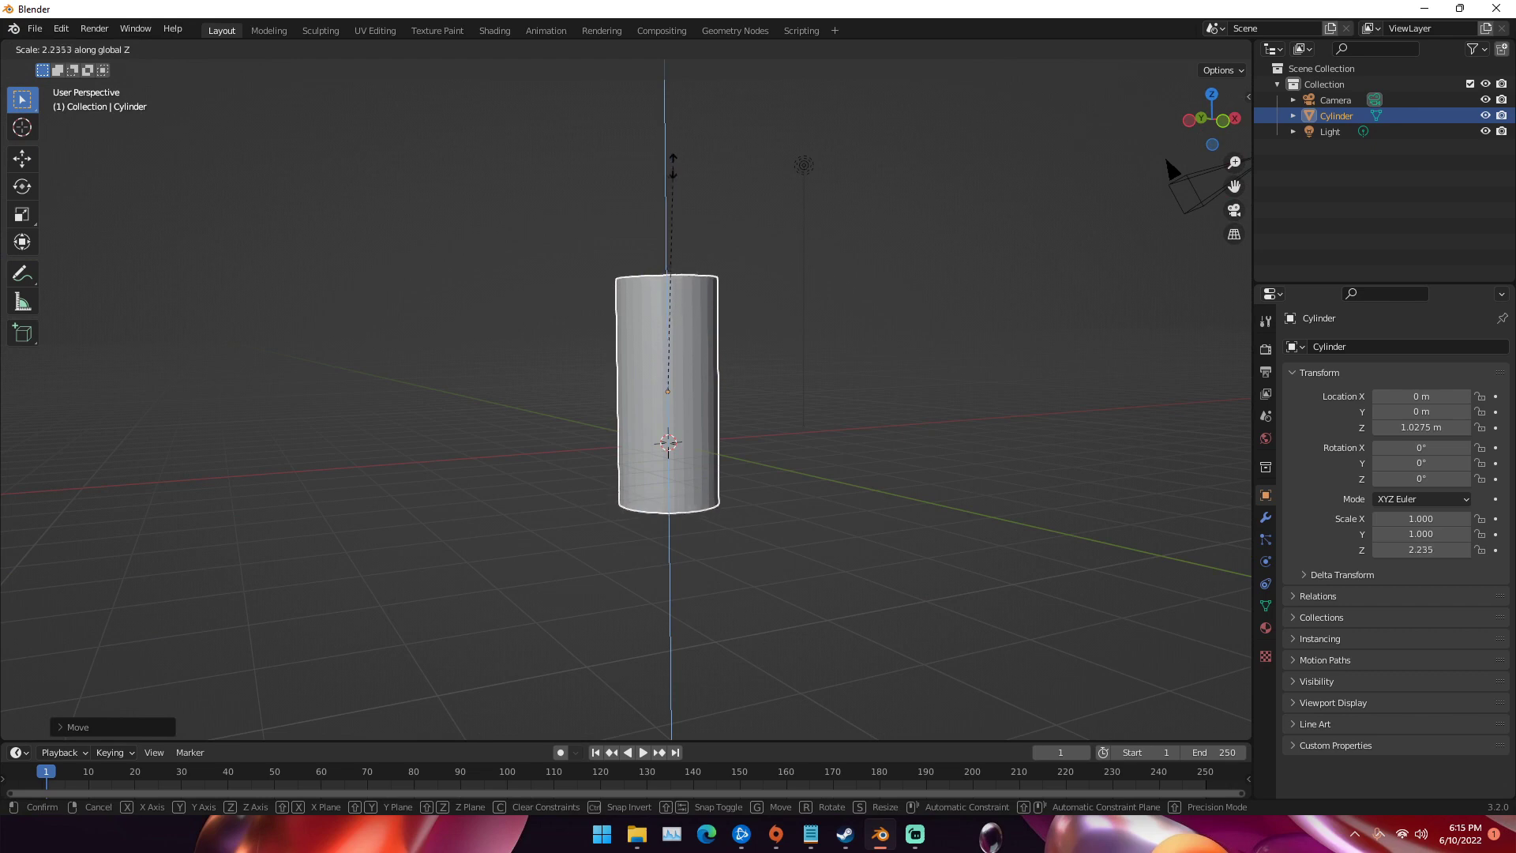
pyautogui.click(672, 177)
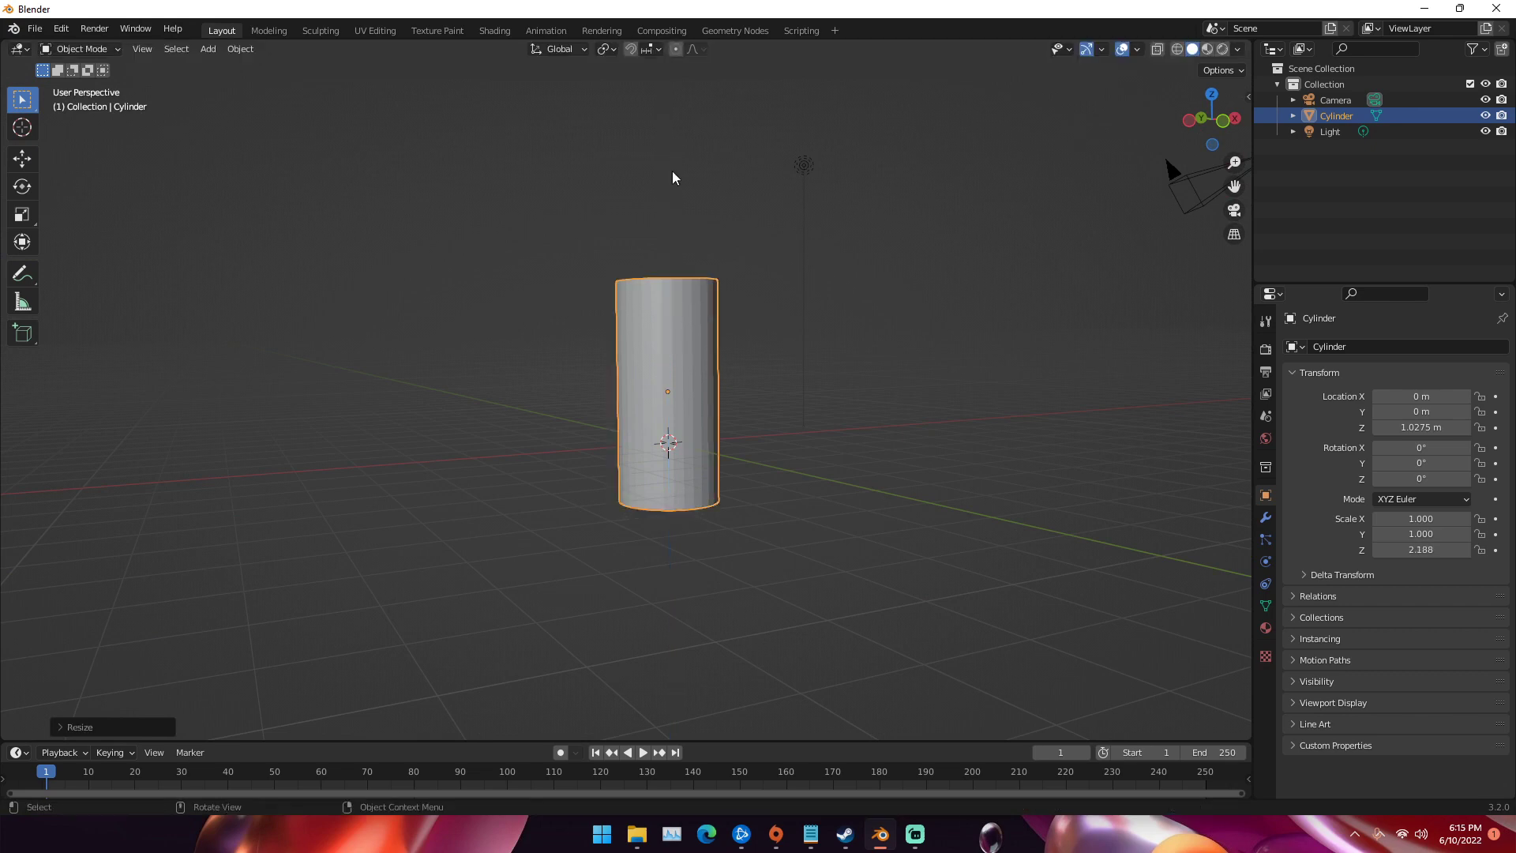
pyautogui.moveTo(673, 177); pyautogui.dragTo(684, 375, button='middle')
pyautogui.scroll(3, 718, 341)
pyautogui.scroll(-4, 718, 342)
pyautogui.scroll(2, 712, 391)
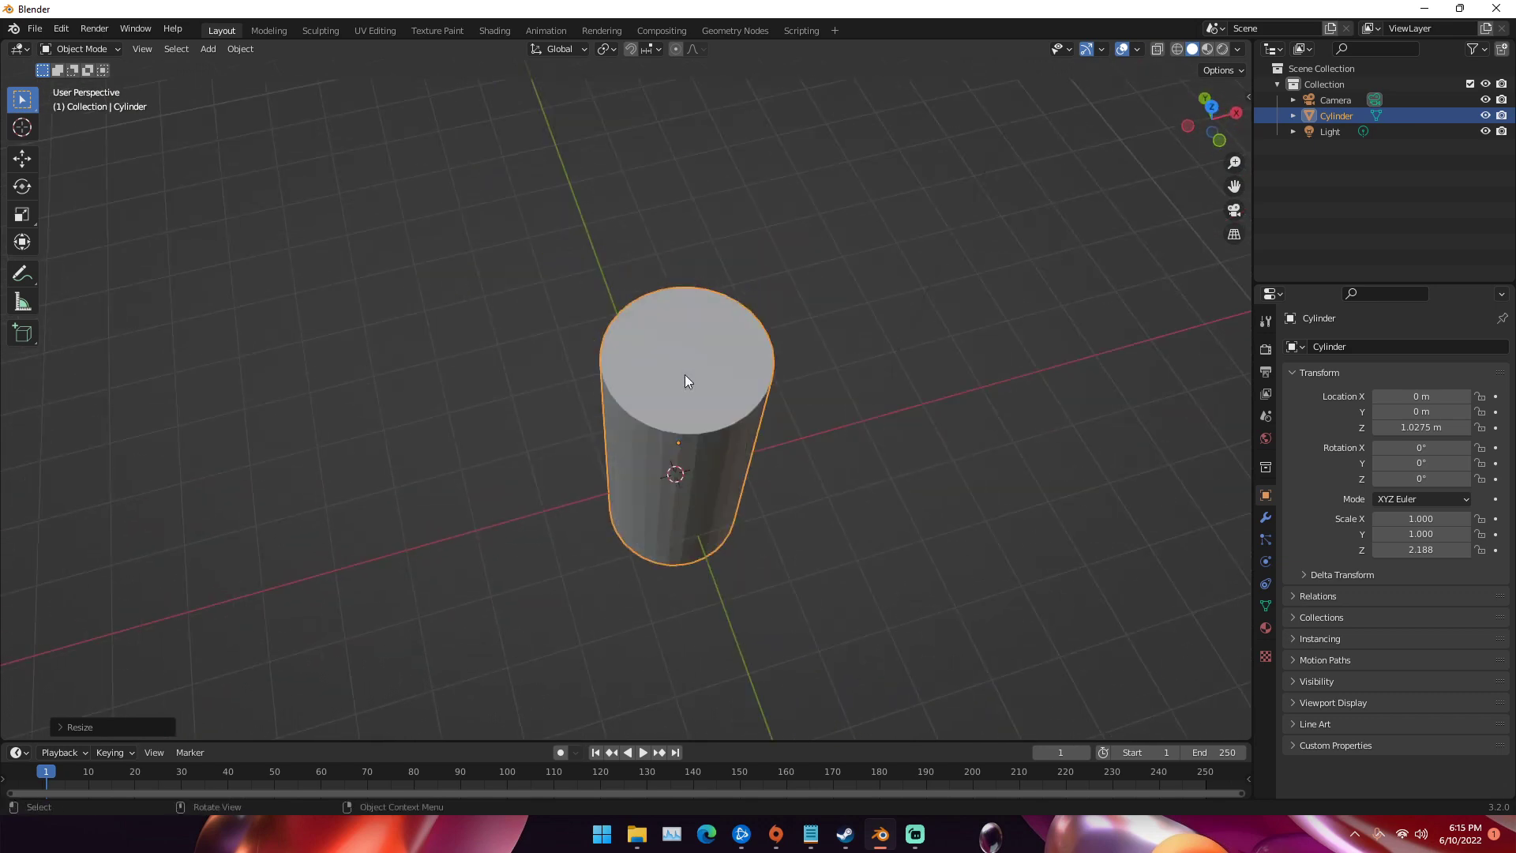
# In face select Edit Mode, inset the cylinder's top face to leave a thin rim
pyautogui.press('Tab')
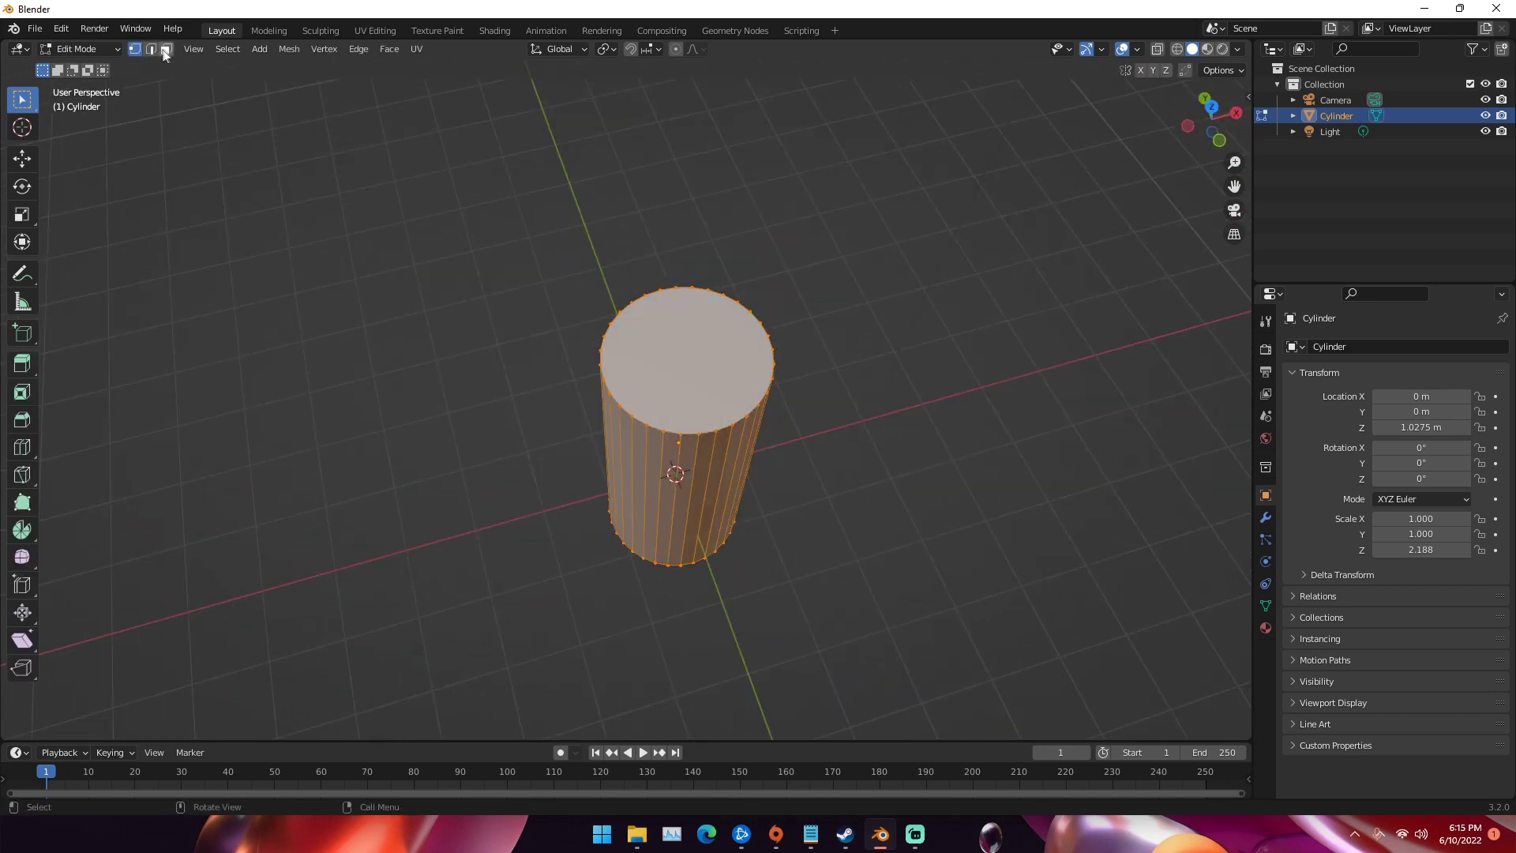
pyautogui.click(168, 49)
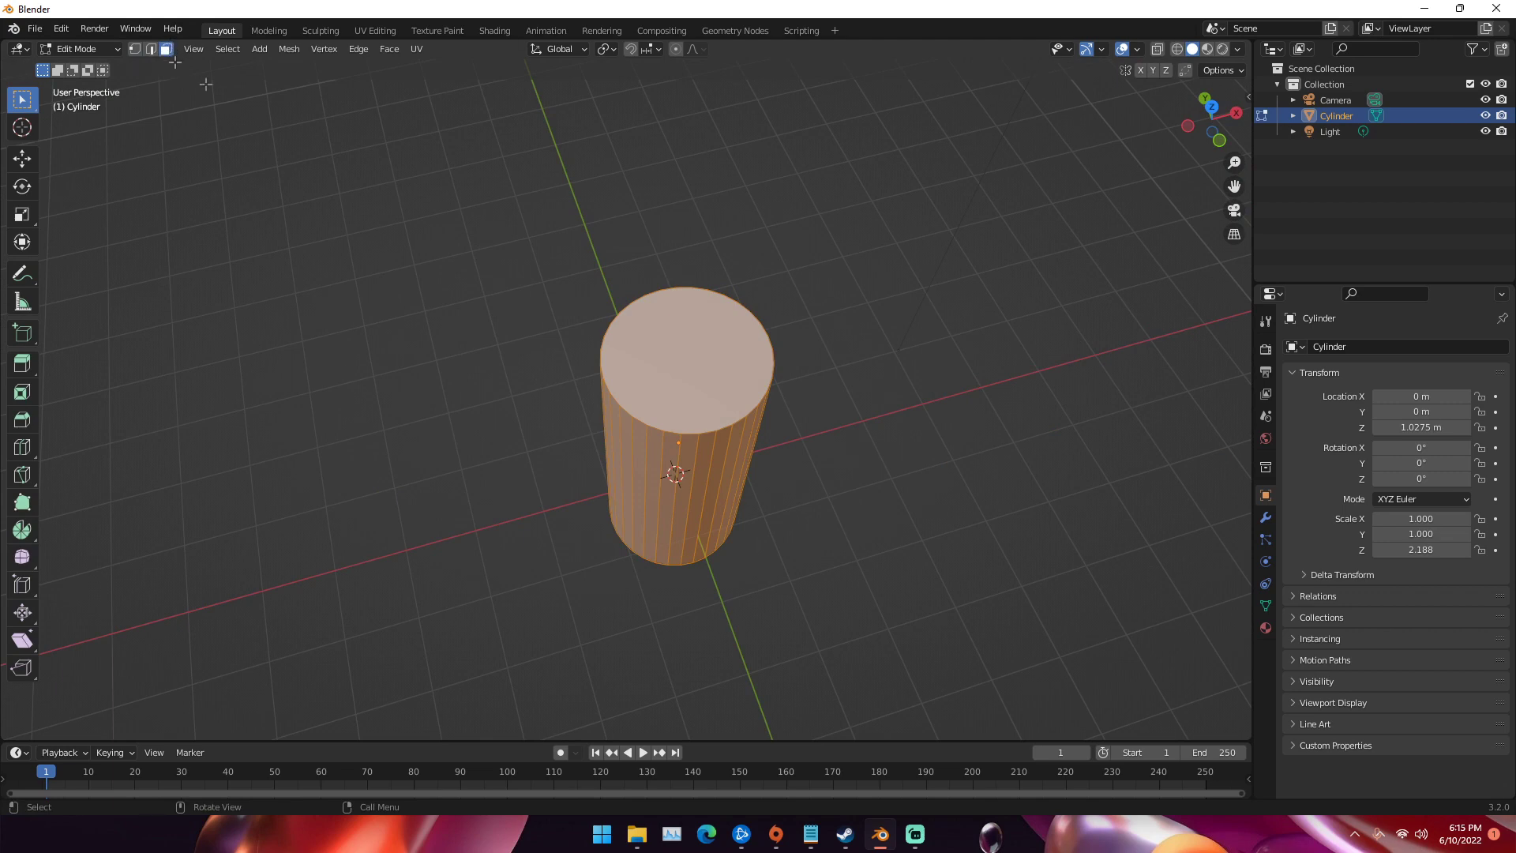
pyautogui.hotkey('alt', 'a')
pyautogui.moveTo(680, 351); pyautogui.dragTo(692, 357, button='middle')
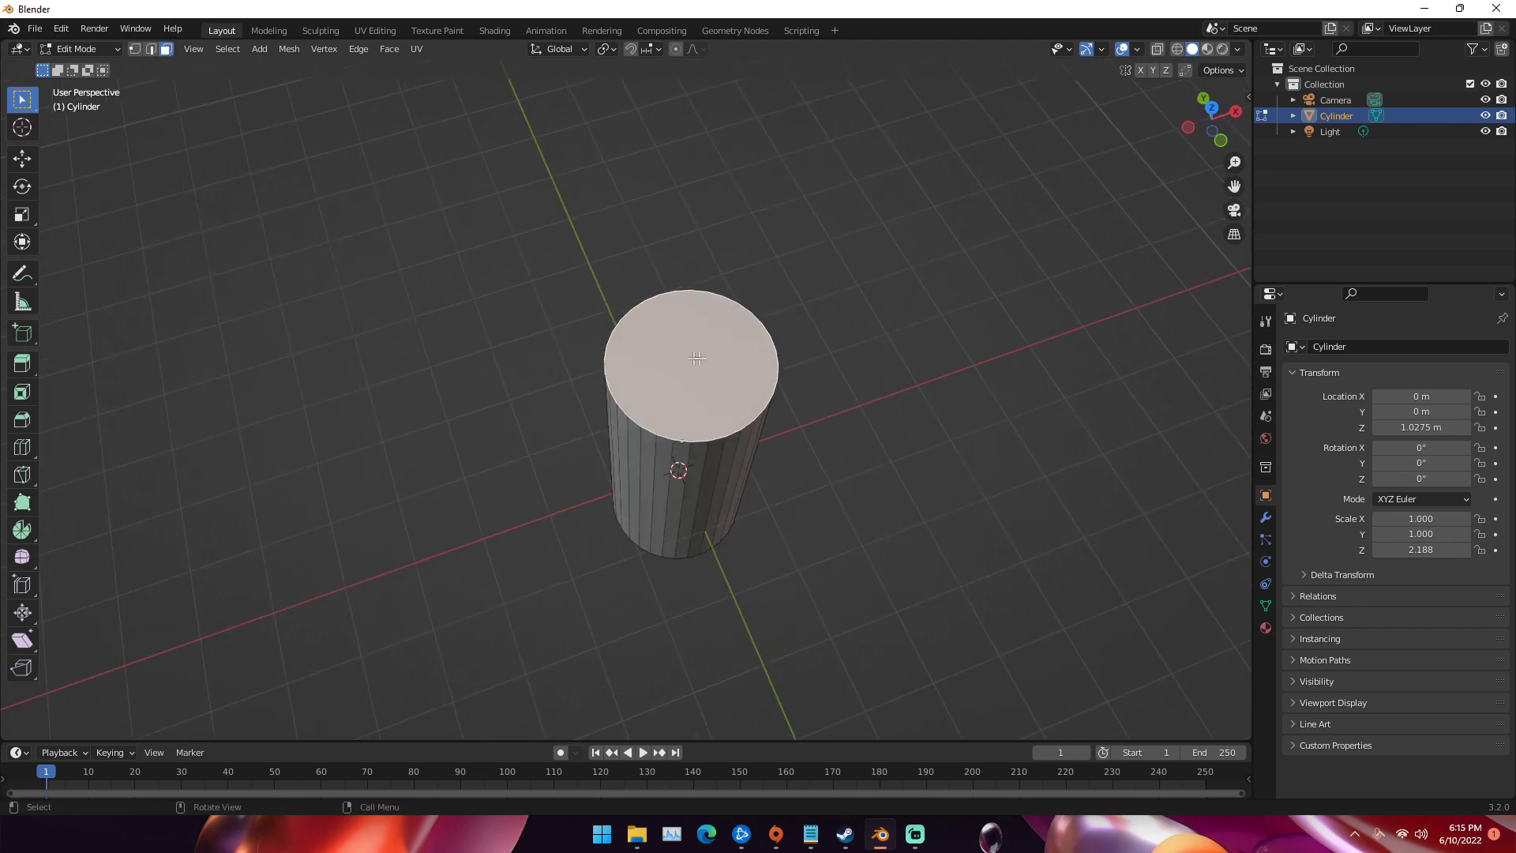
pyautogui.press('i')
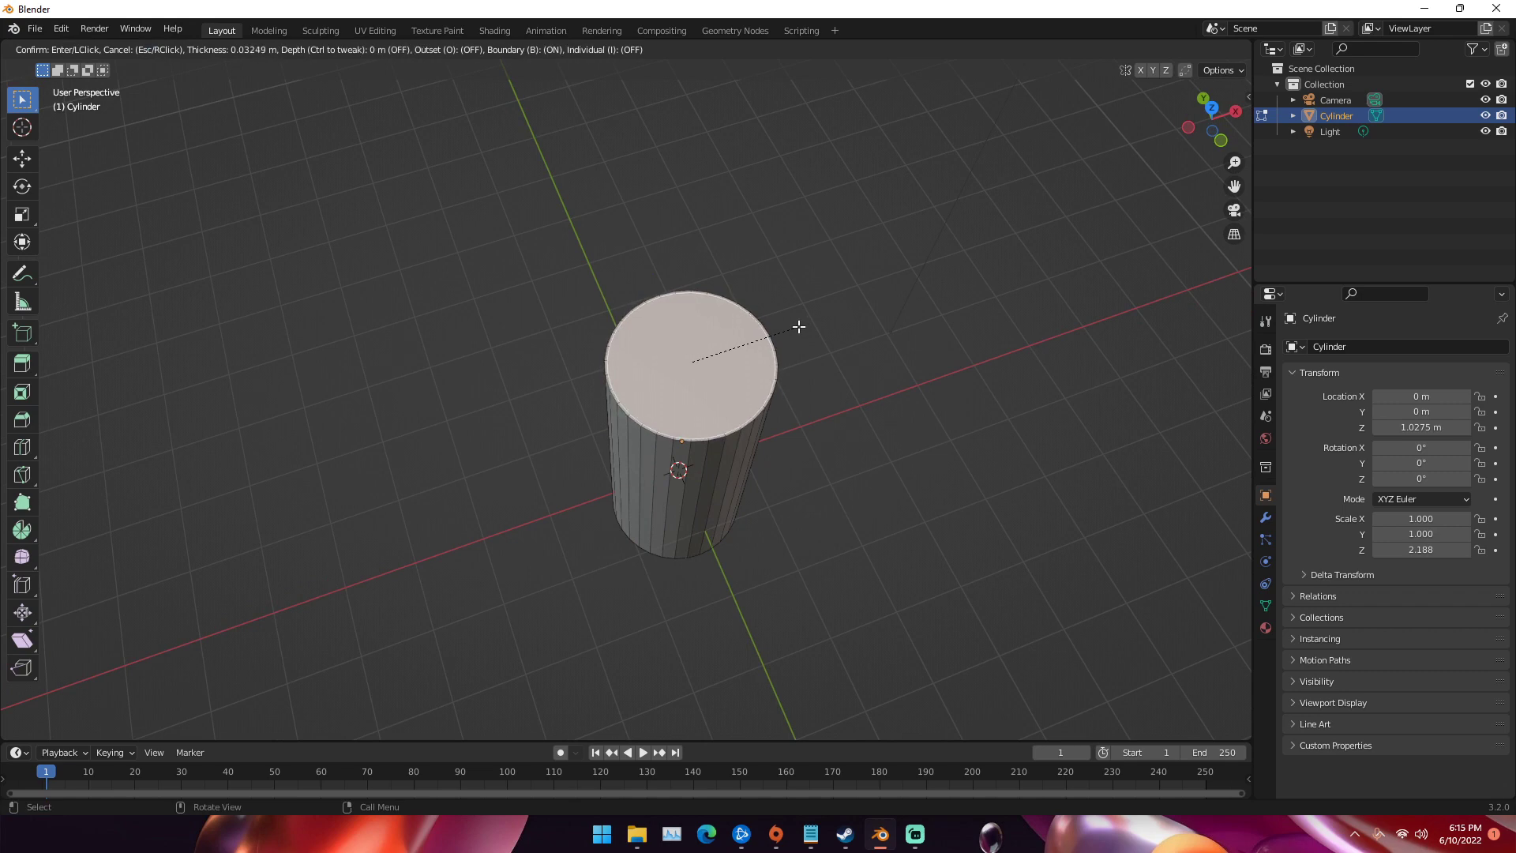
pyautogui.click(795, 327)
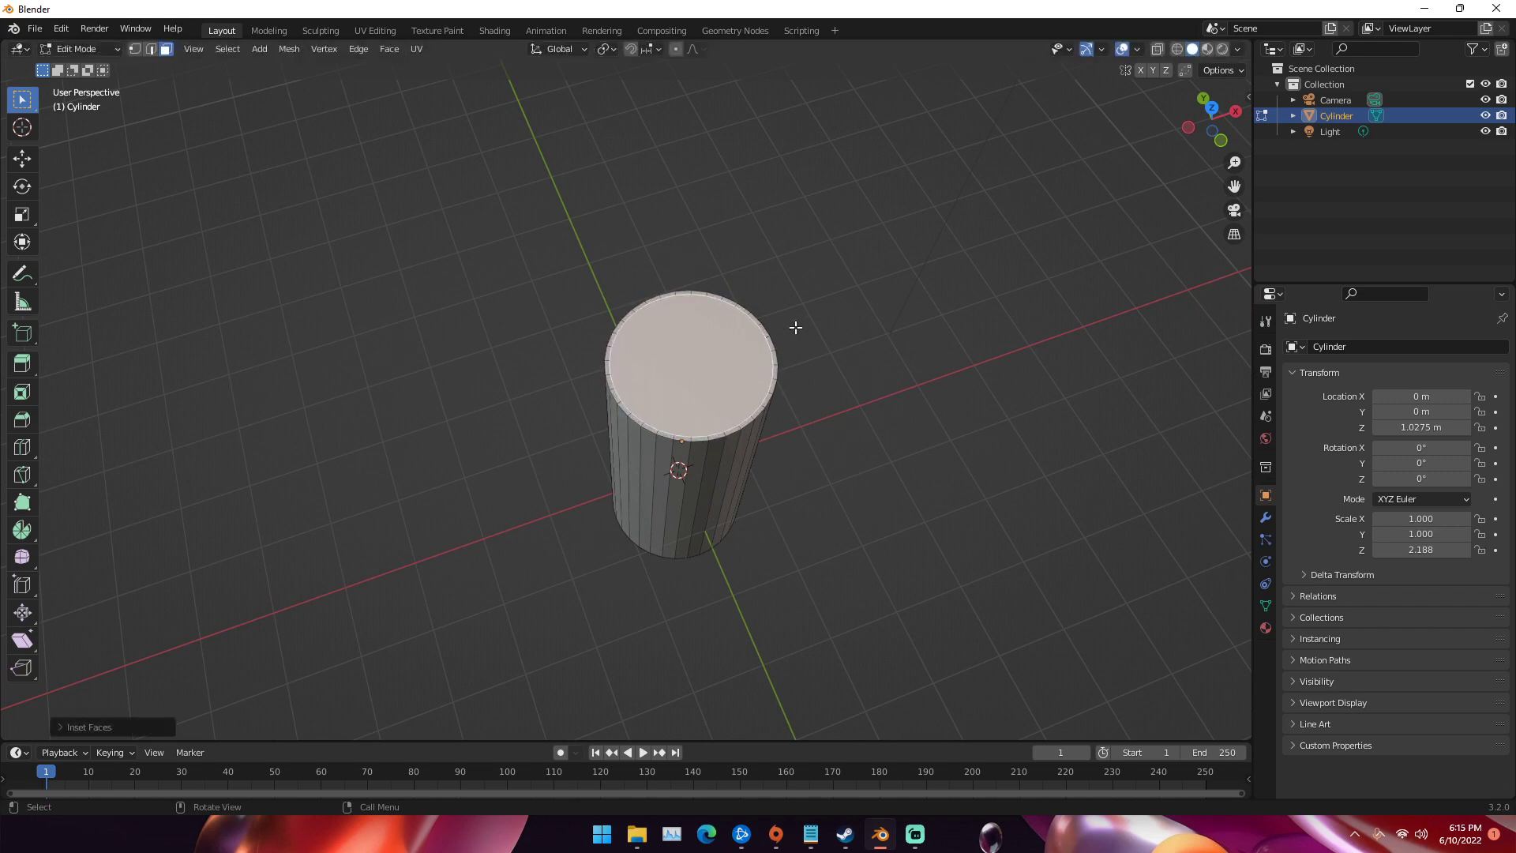
# Extrude the inset face down twice to hollow the cup, then return to Object Mode
pyautogui.moveTo(795, 328); pyautogui.dragTo(755, 273, button='middle')
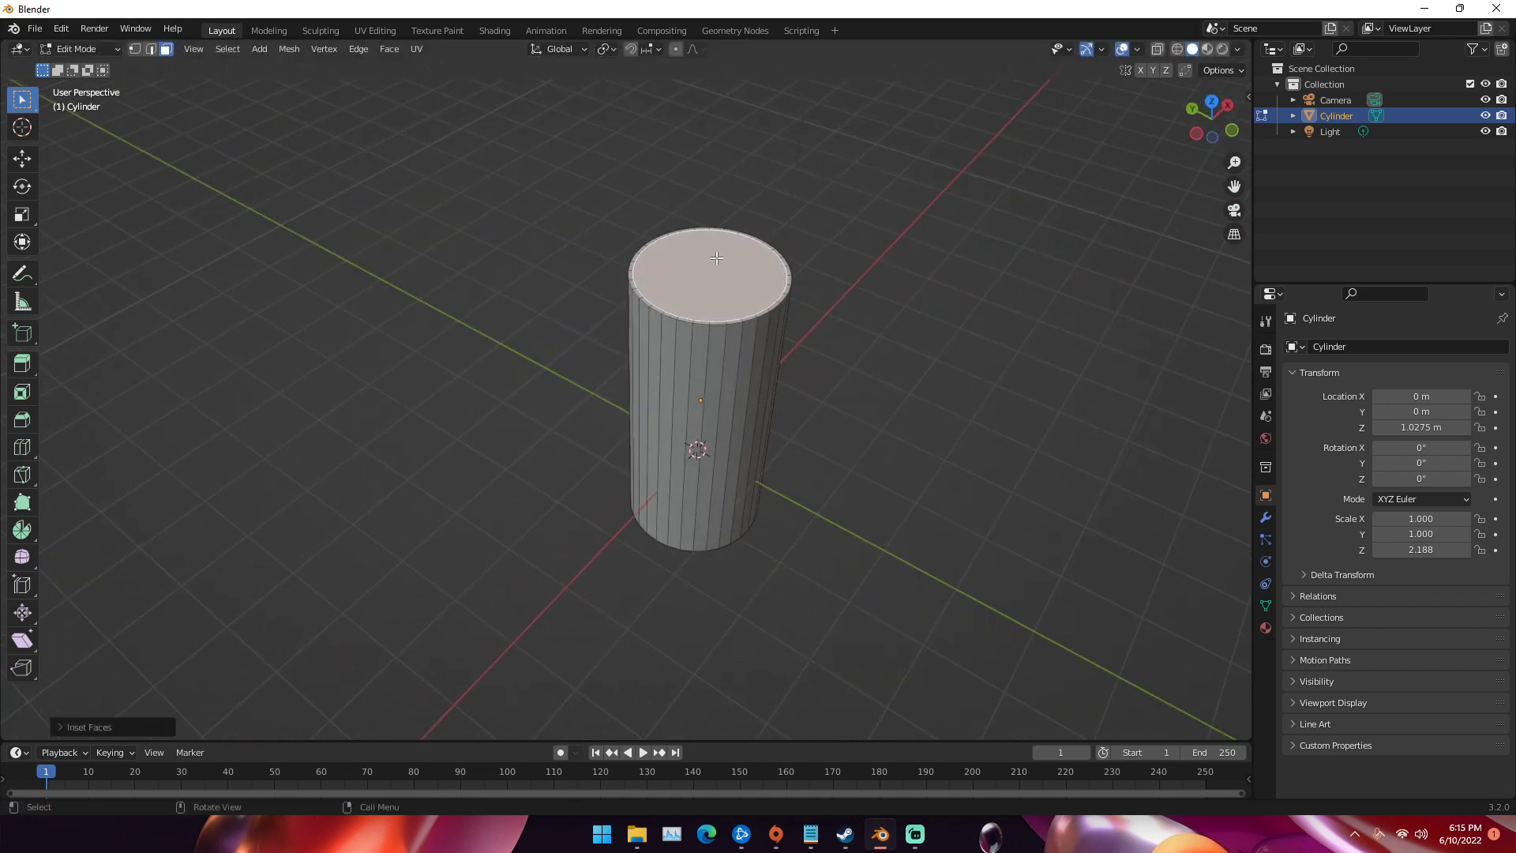
pyautogui.press('g')
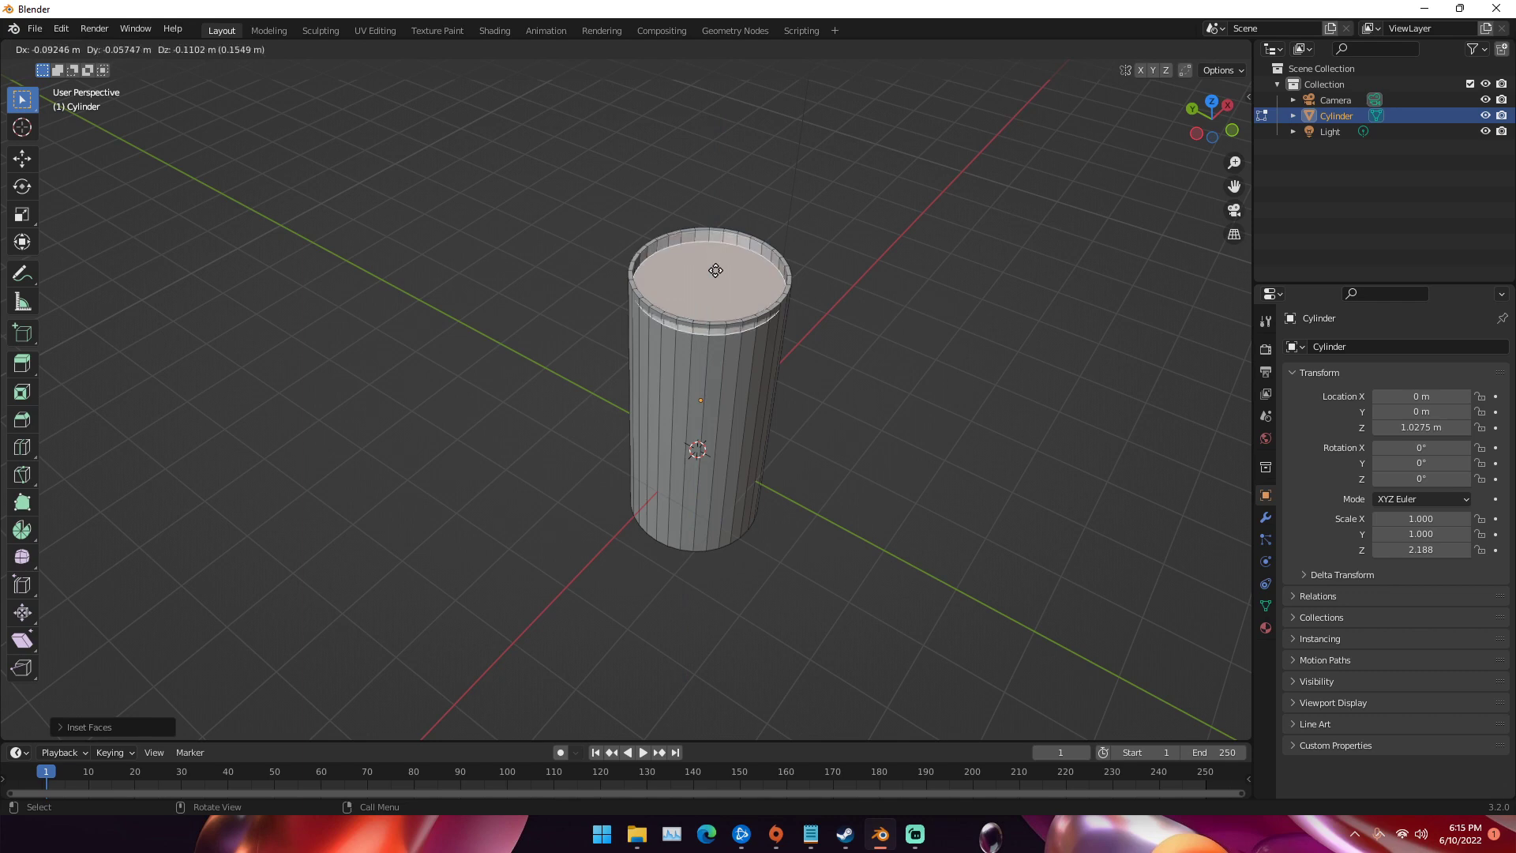
pyautogui.press('Escape')
pyautogui.press('e')
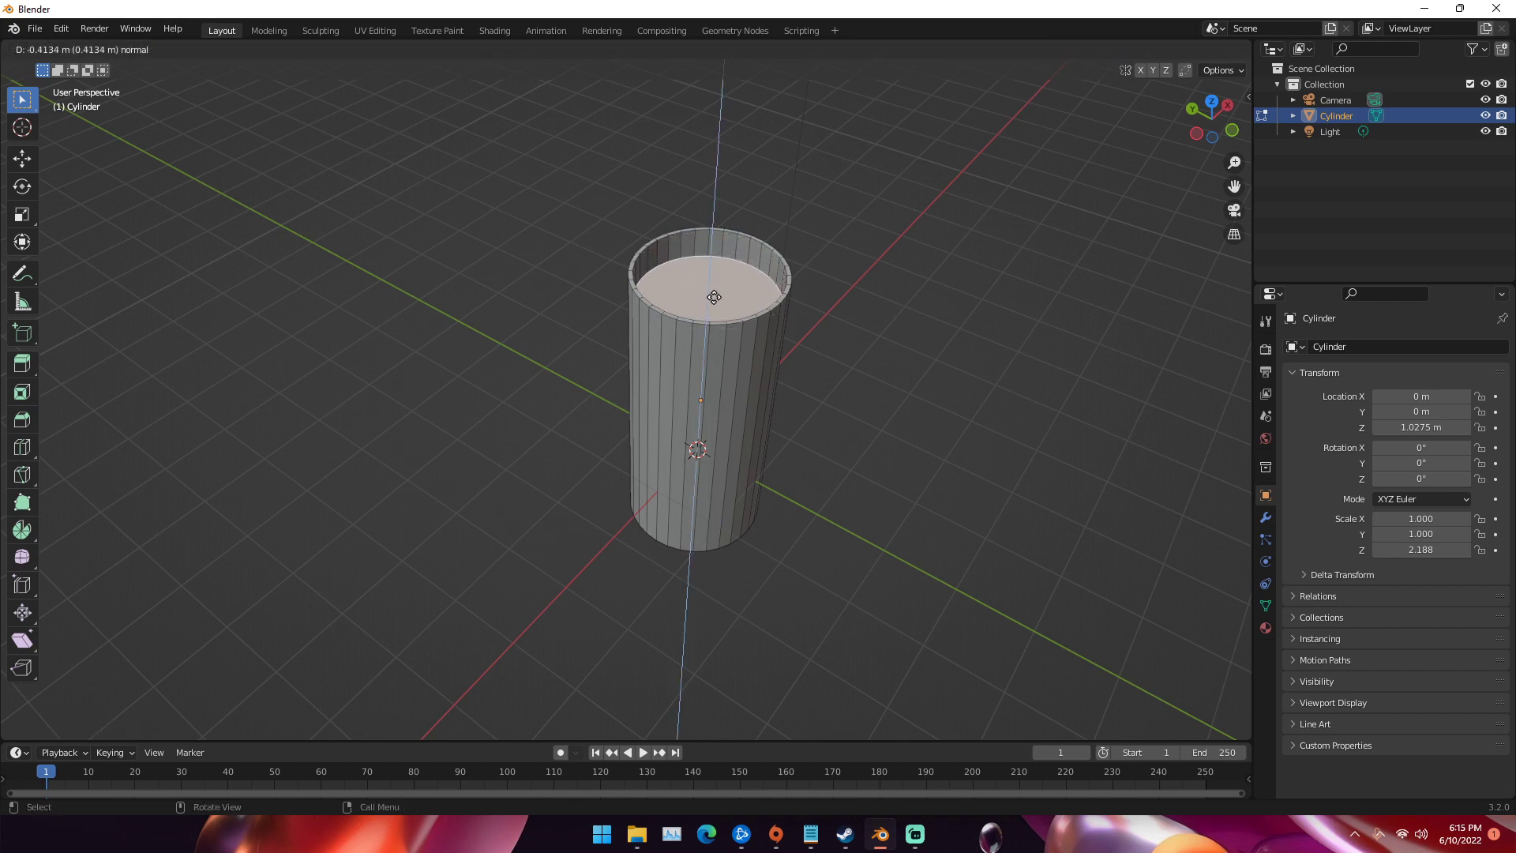
pyautogui.click(694, 445)
pyautogui.moveTo(694, 446); pyautogui.dragTo(697, 474, button='middle')
pyautogui.press('e')
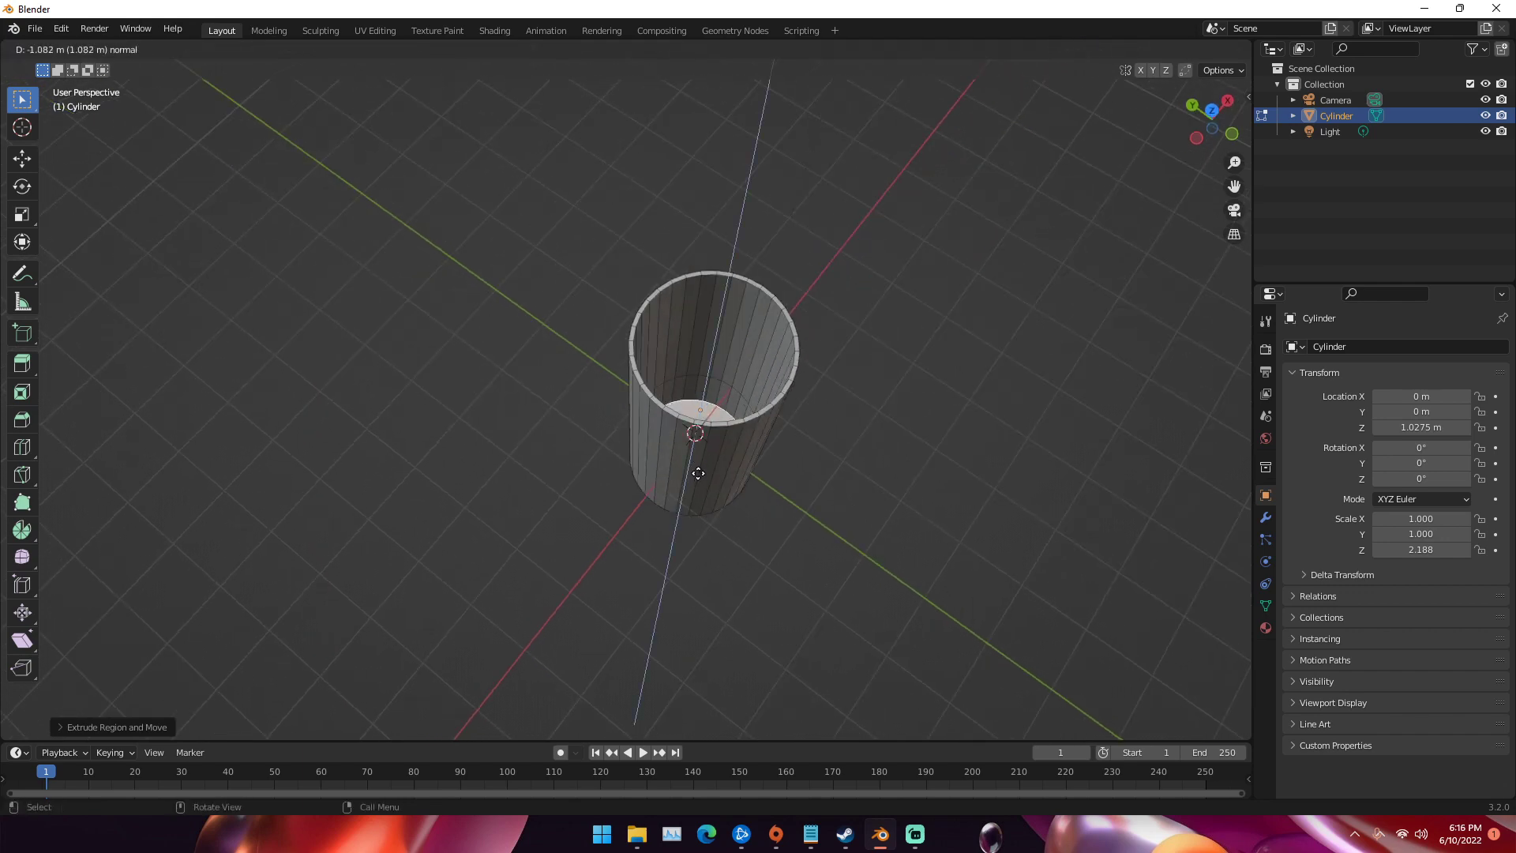
pyautogui.click(698, 474)
pyautogui.press('Tab')
# Raise the hollowed cylinder along Z to 2.1403 m
pyautogui.scroll(5, 693, 457)
pyautogui.moveTo(693, 456); pyautogui.dragTo(860, 299, button='middle')
pyautogui.scroll(-5, 822, 339)
pyautogui.moveTo(788, 382); pyautogui.dragTo(684, 433, button='middle')
pyautogui.scroll(3, 684, 432)
pyautogui.press('g')
pyautogui.press('z')
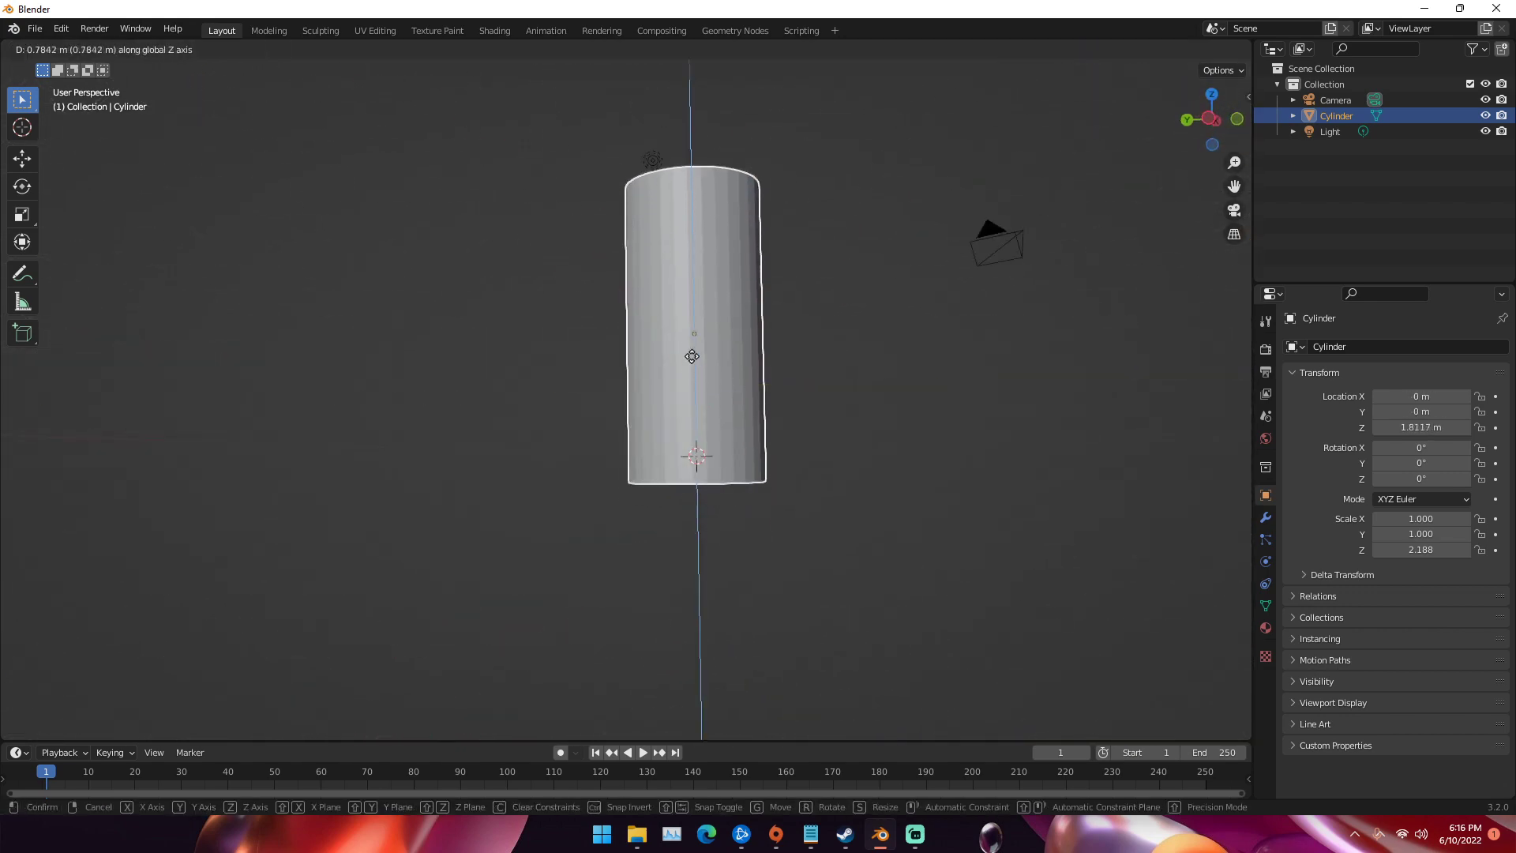
pyautogui.click(695, 334)
pyautogui.moveTo(695, 334); pyautogui.dragTo(774, 386, button='middle')
pyautogui.scroll(-3, 717, 409)
pyautogui.scroll(2, 758, 396)
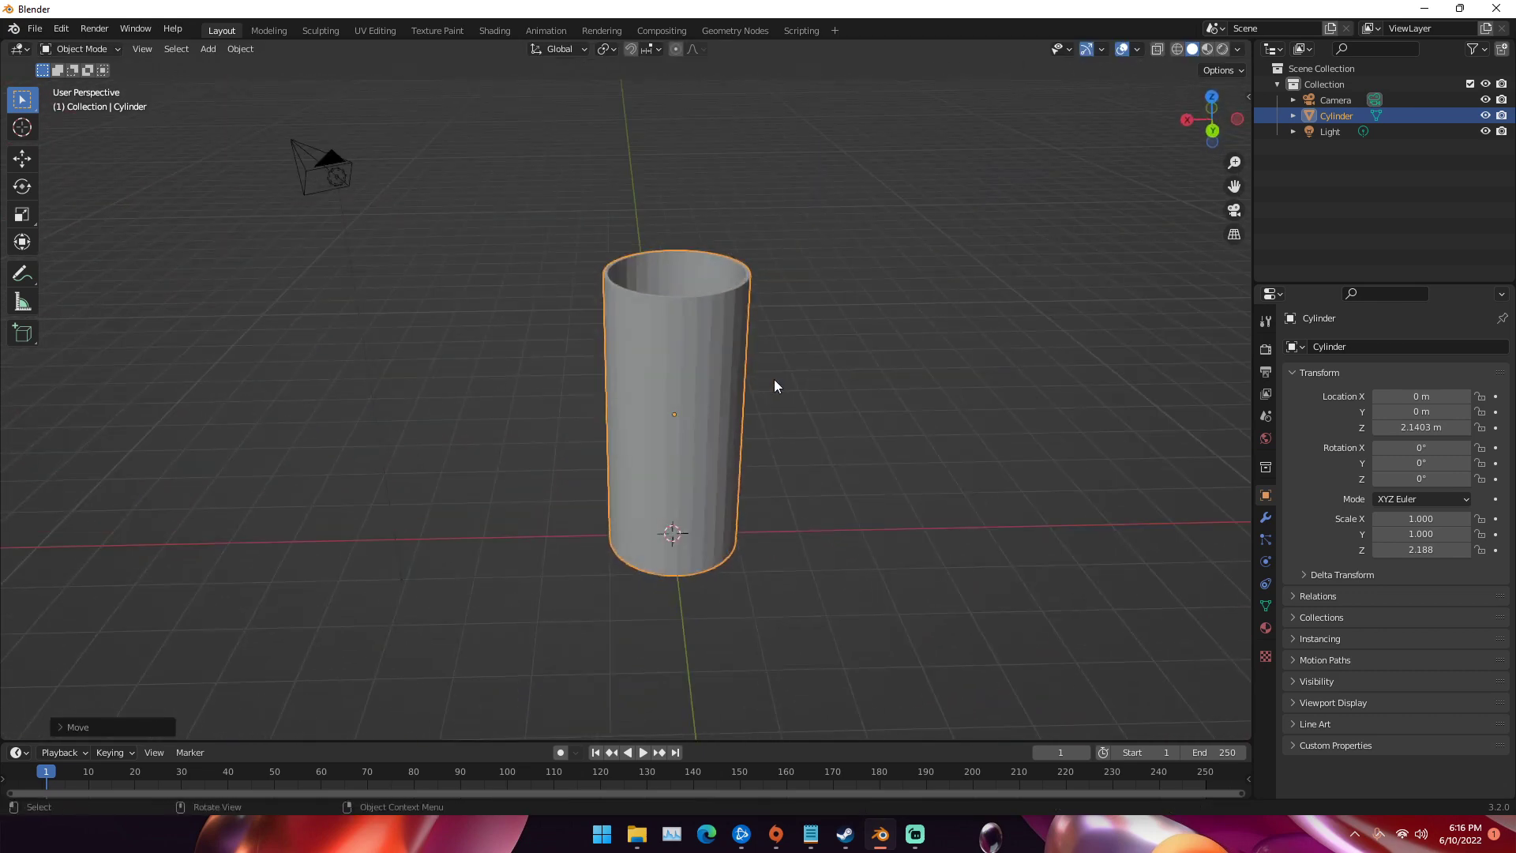
# In Edit Mode, add one horizontal loop cut around the cylinder's middle
pyautogui.press('Tab')
pyautogui.scroll(2, 744, 367)
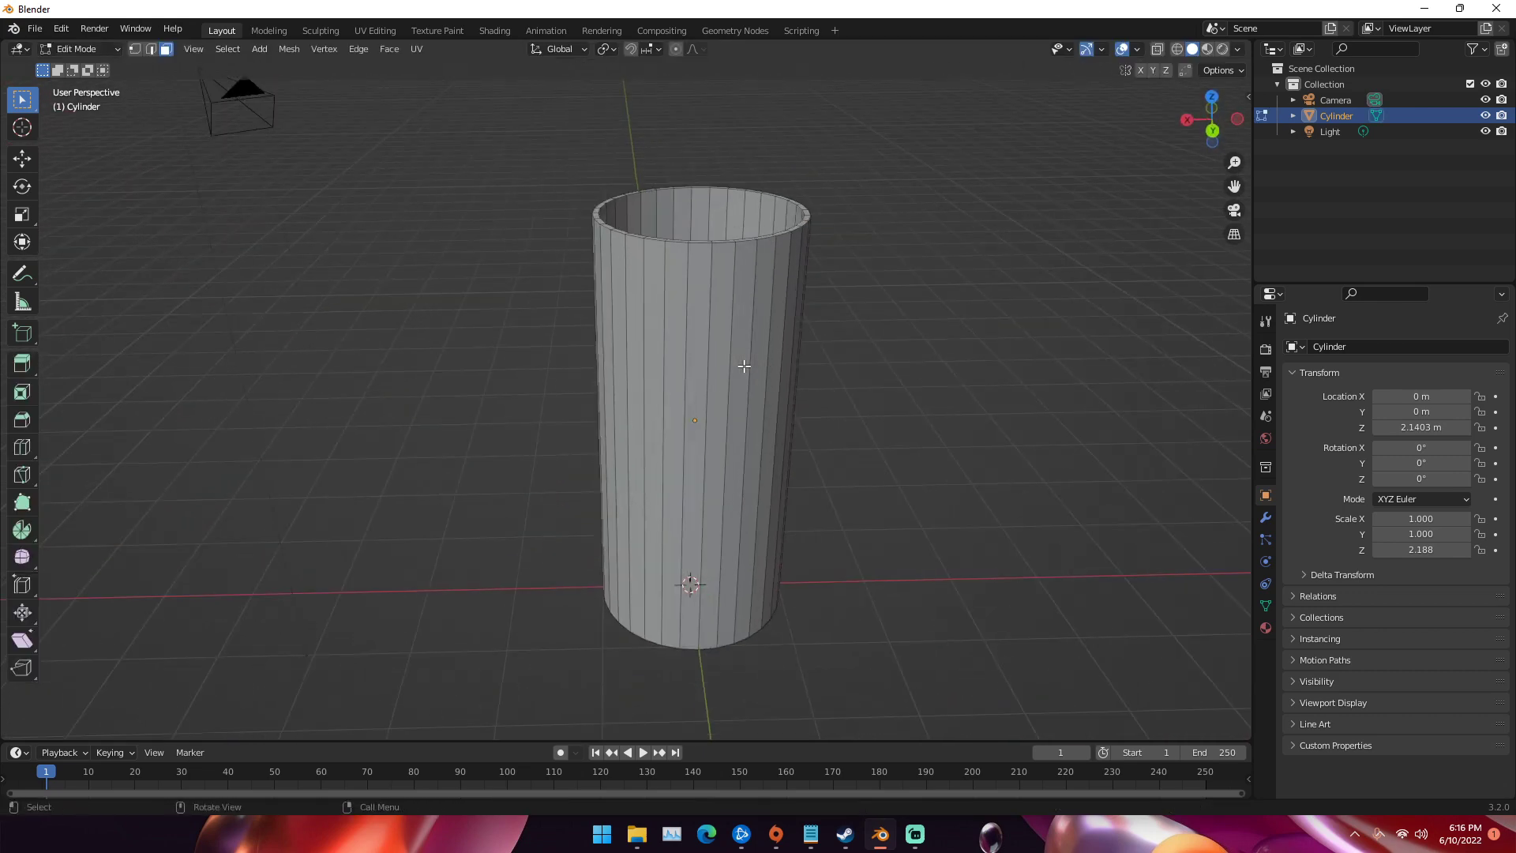
pyautogui.hotkey('ctrl', 'r')
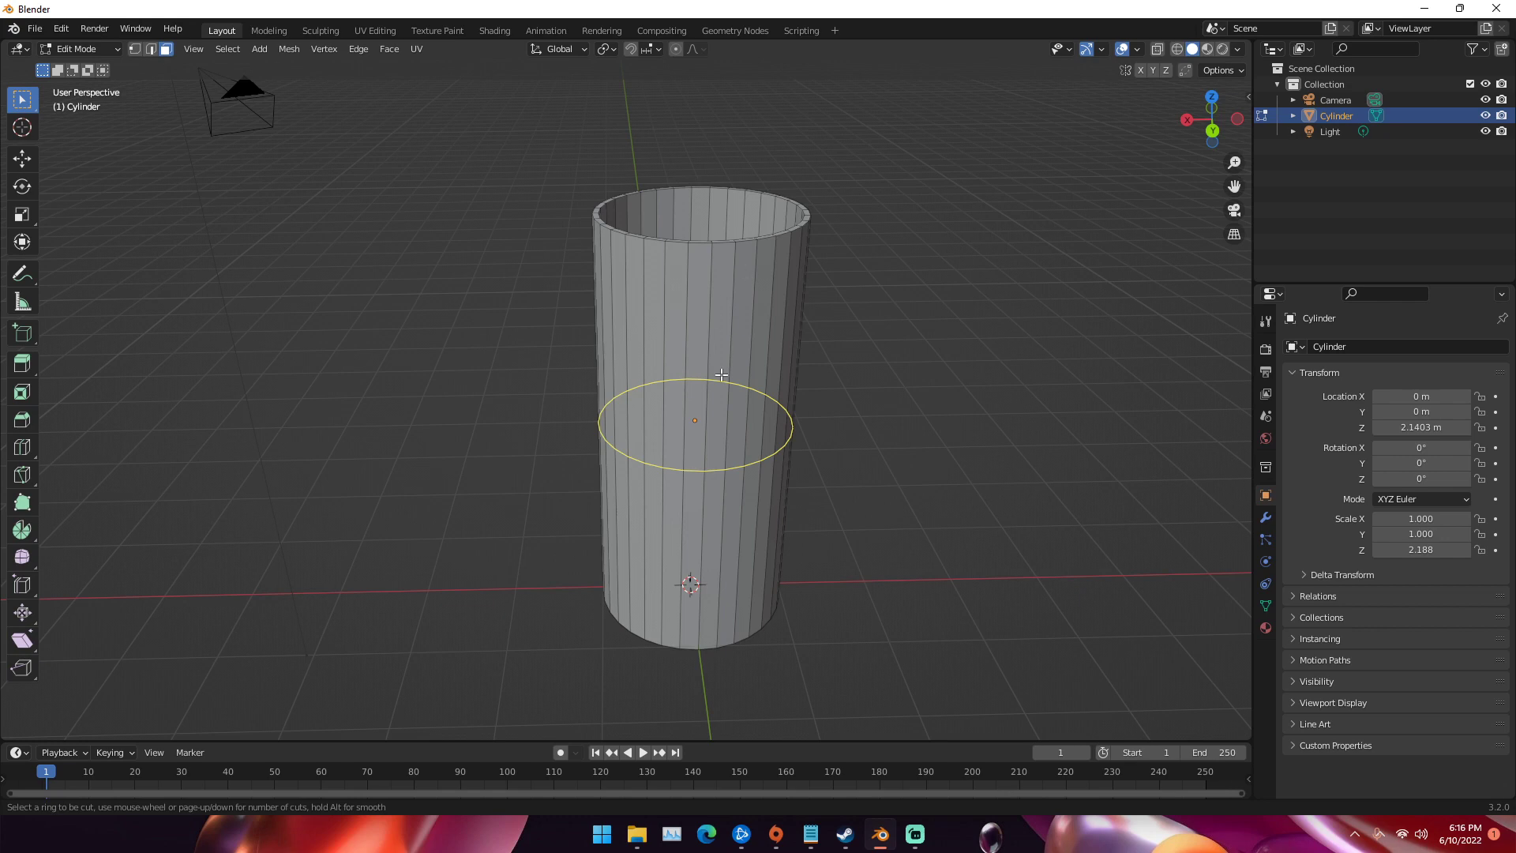
pyautogui.click(721, 374)
pyautogui.click(761, 406)
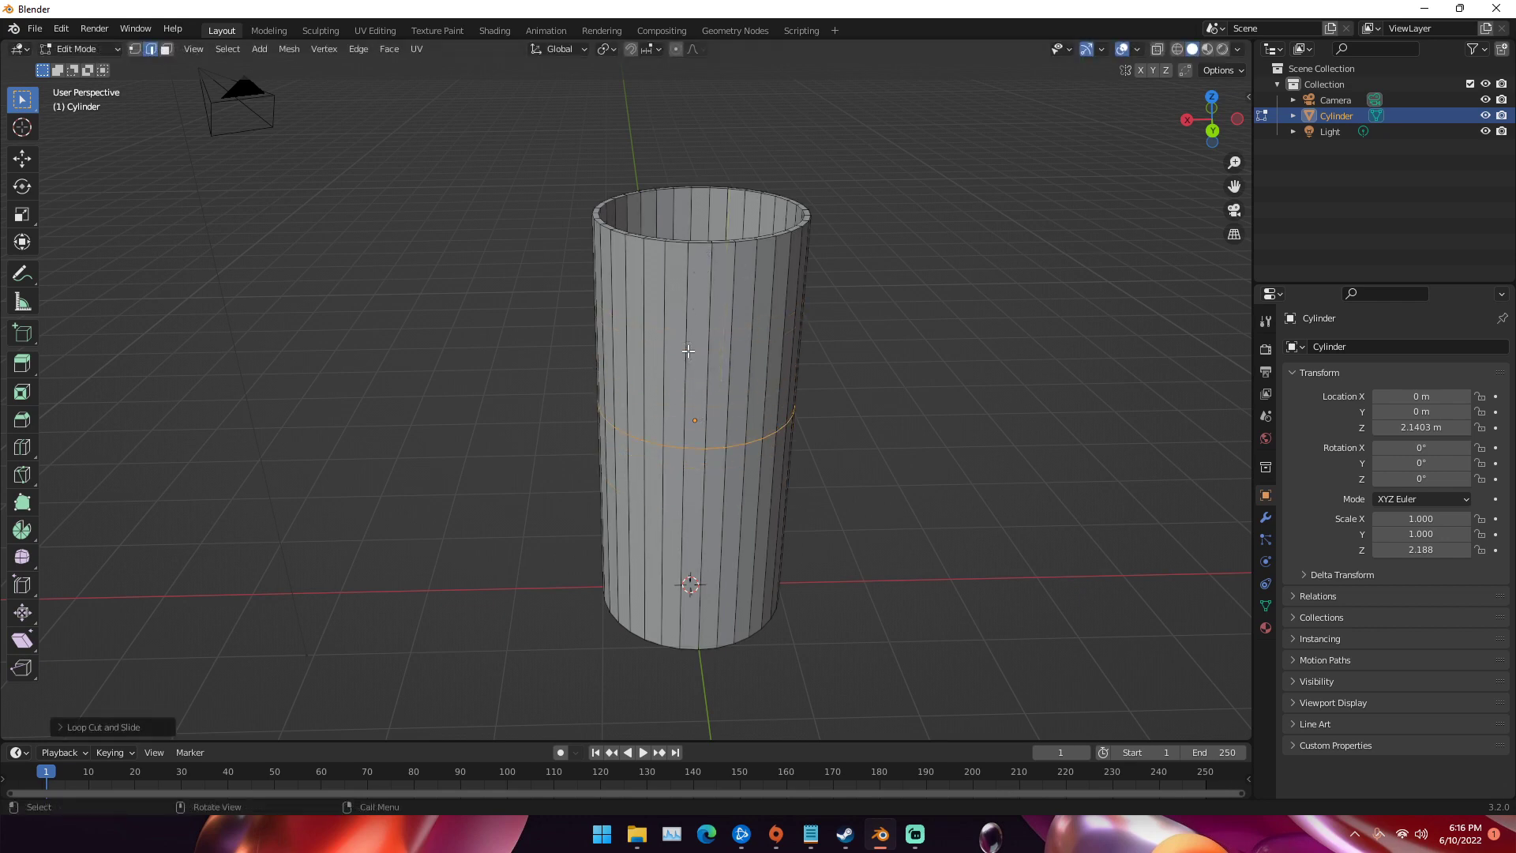
# Add 27 evenly spaced loop cuts around the walls, then switch to face select
pyautogui.hotkey('ctrl', 'r')
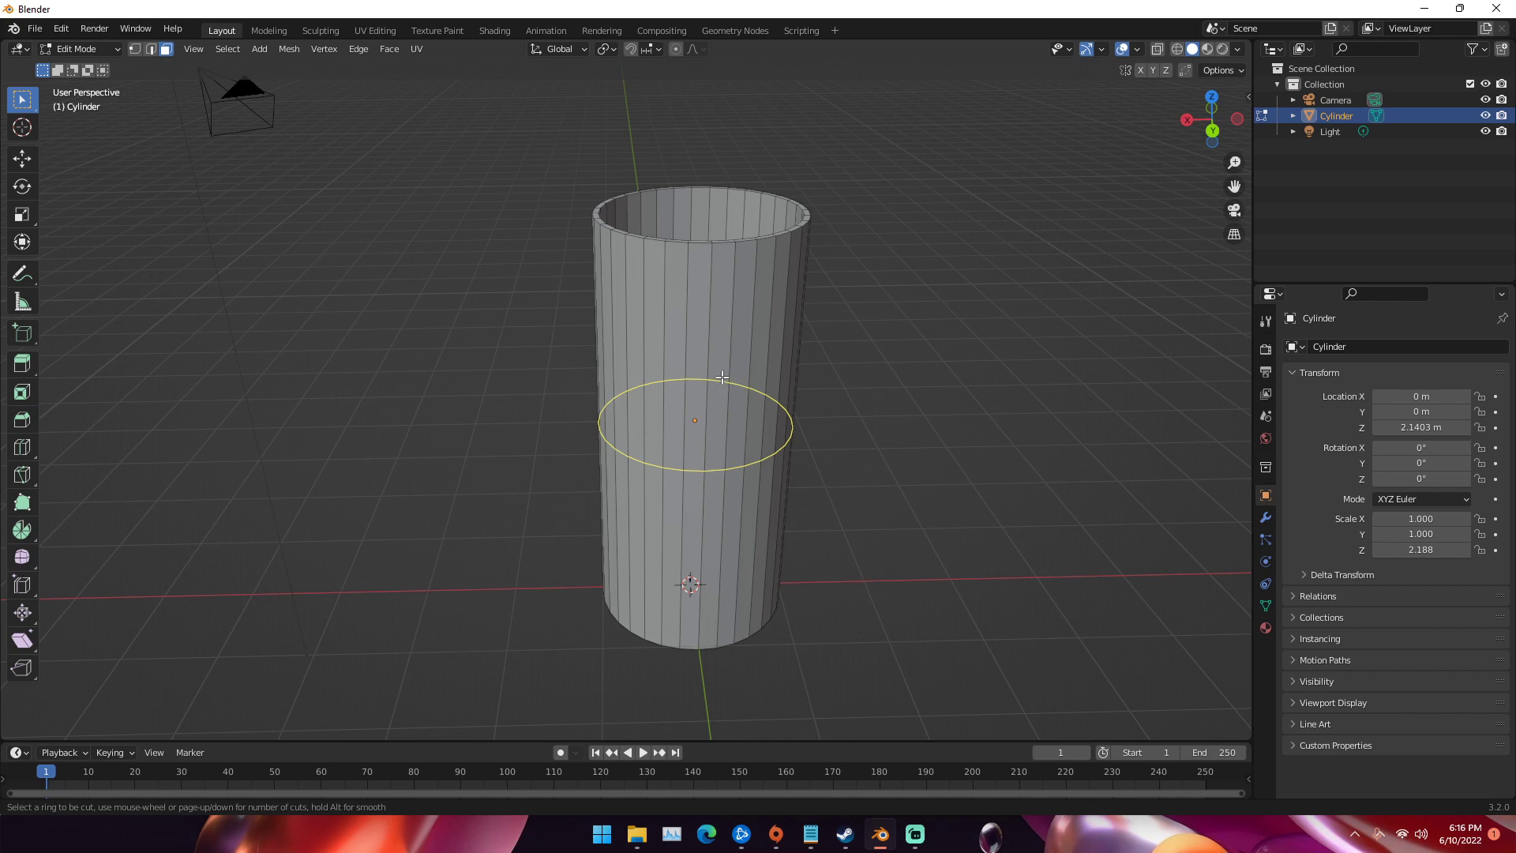
pyautogui.scroll(20, 723, 378)
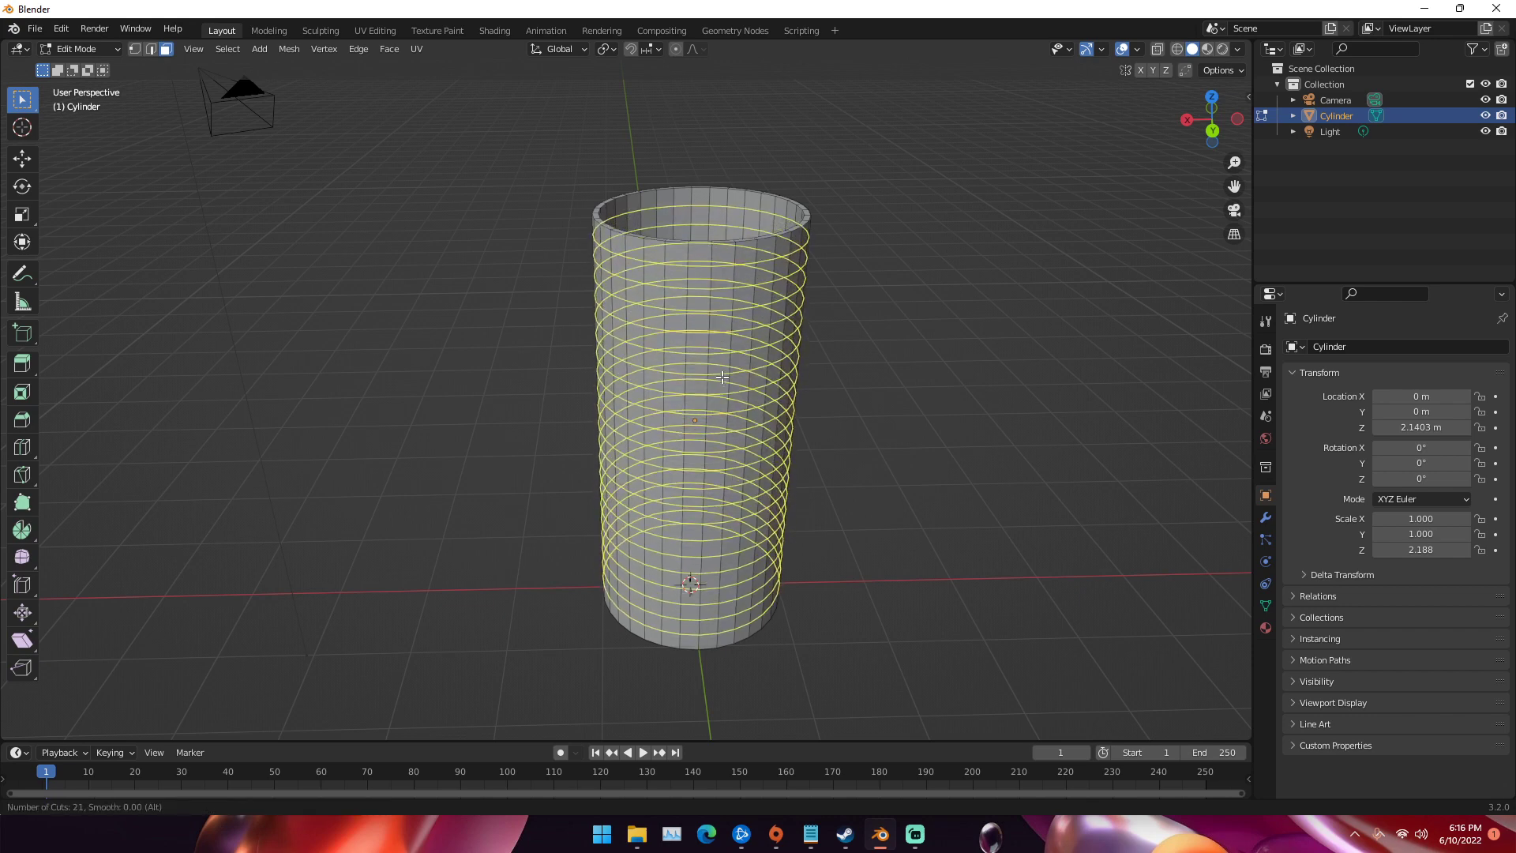
pyautogui.scroll(3, 723, 377)
pyautogui.scroll(3, 736, 342)
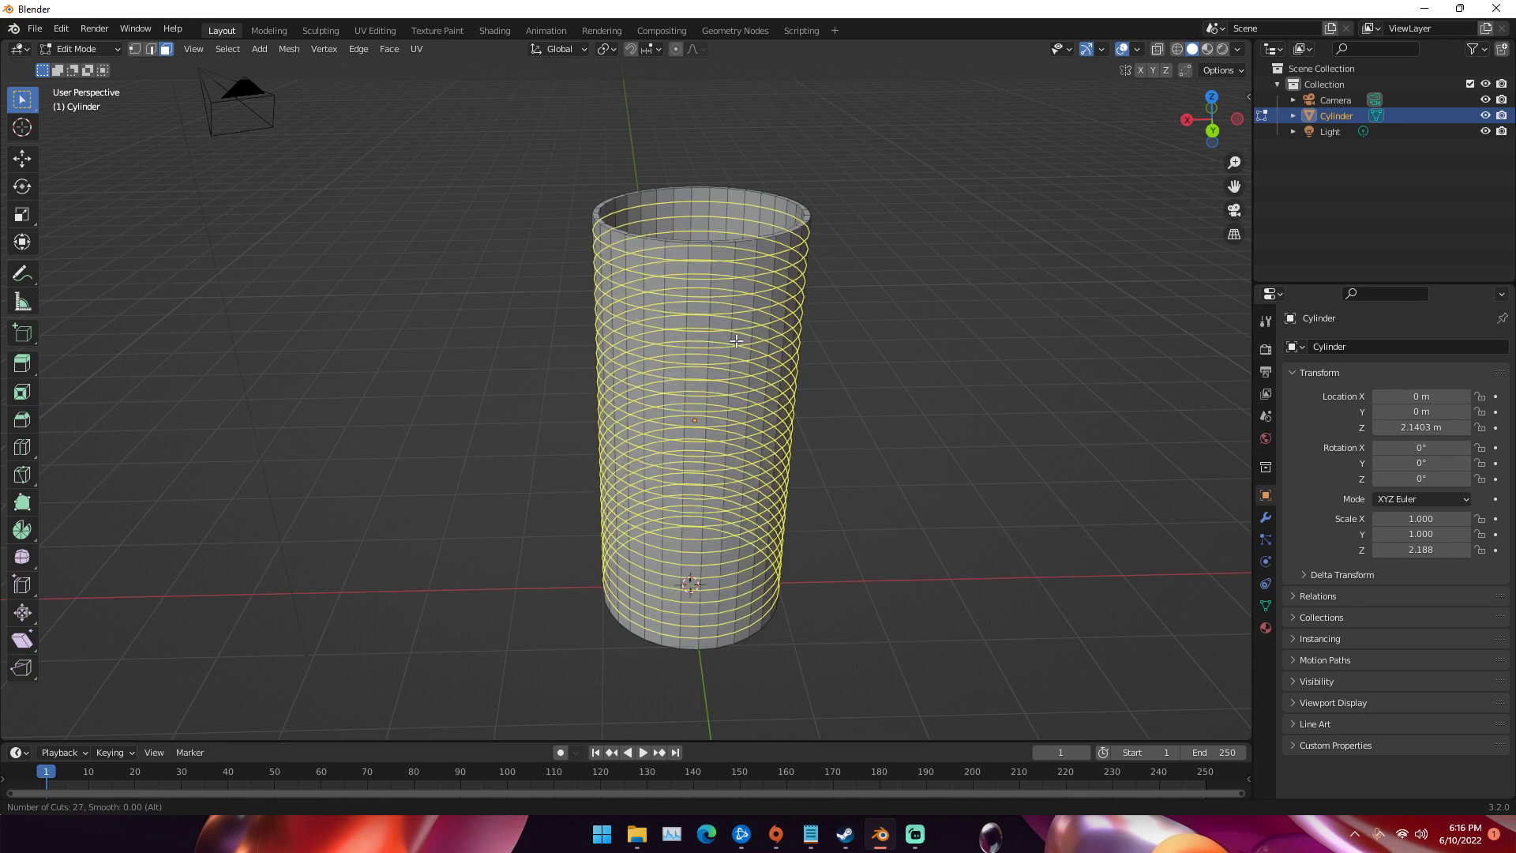
pyautogui.click(739, 340)
pyautogui.click(744, 338)
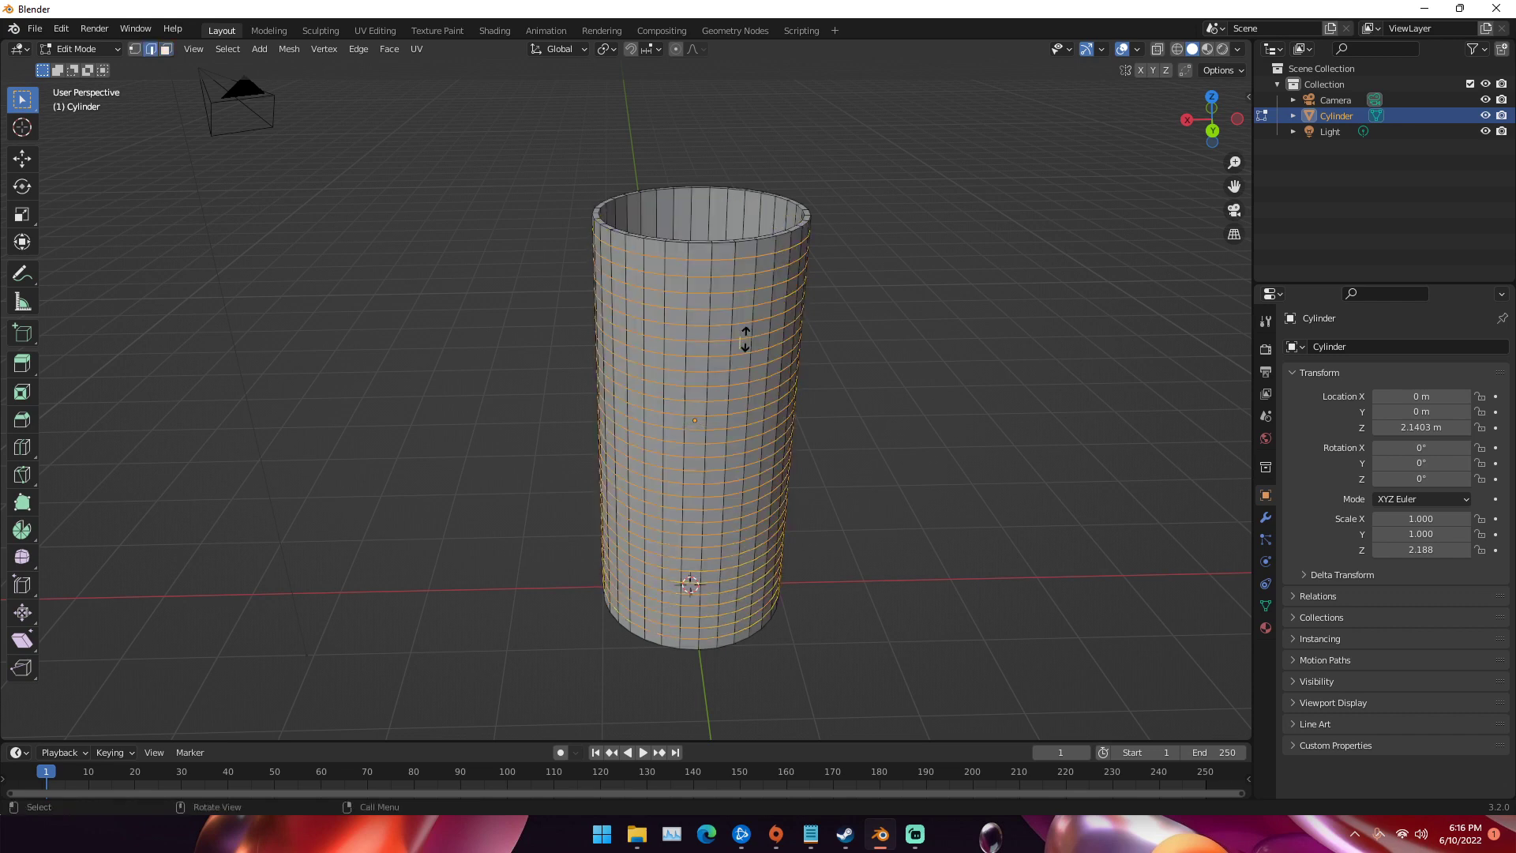
pyautogui.moveTo(822, 352); pyautogui.dragTo(791, 339, button='middle')
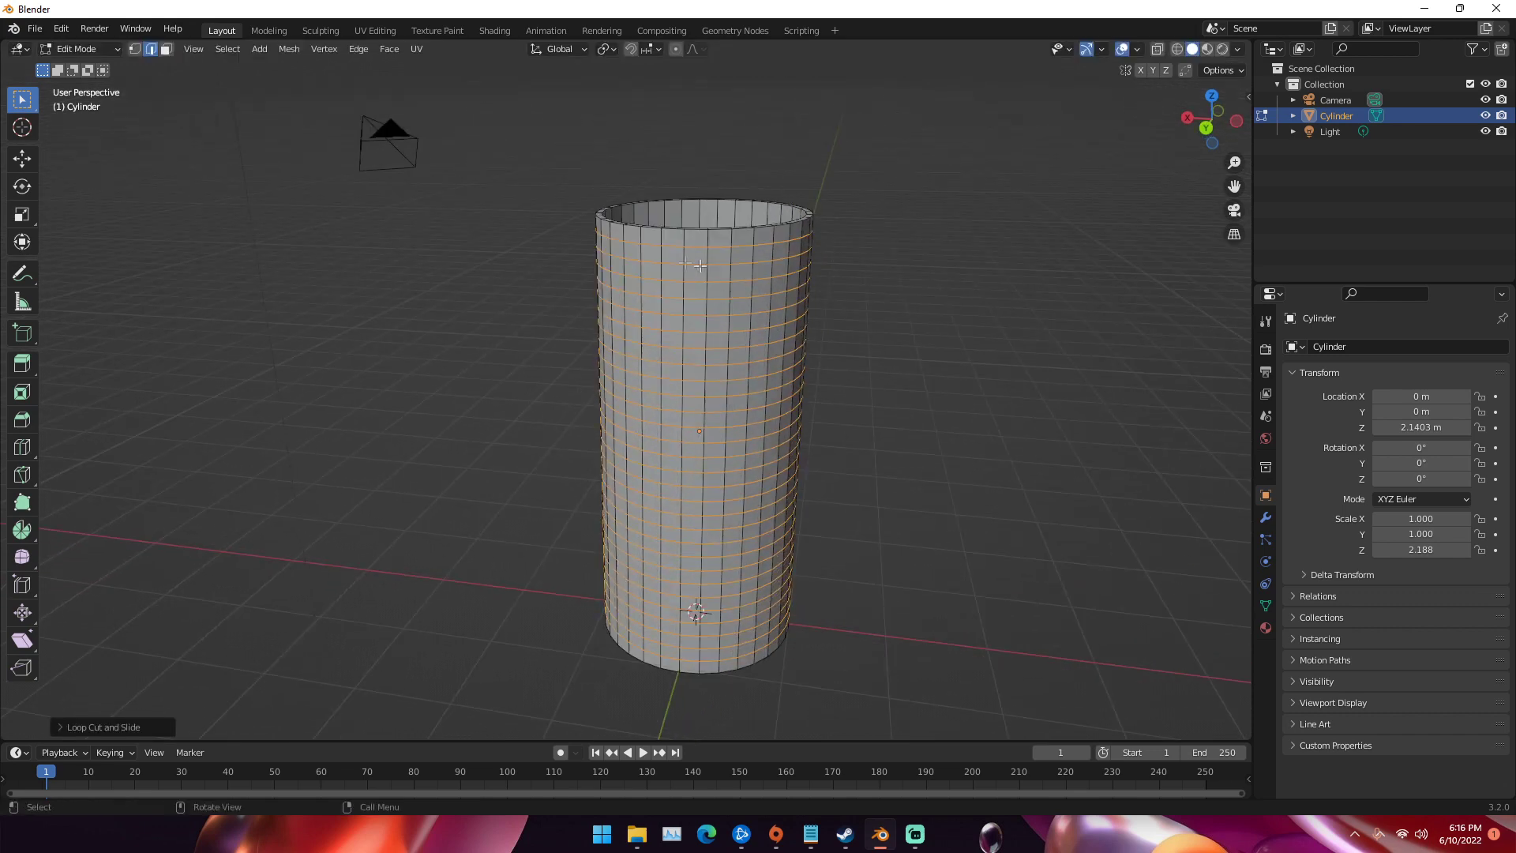
pyautogui.click(166, 49)
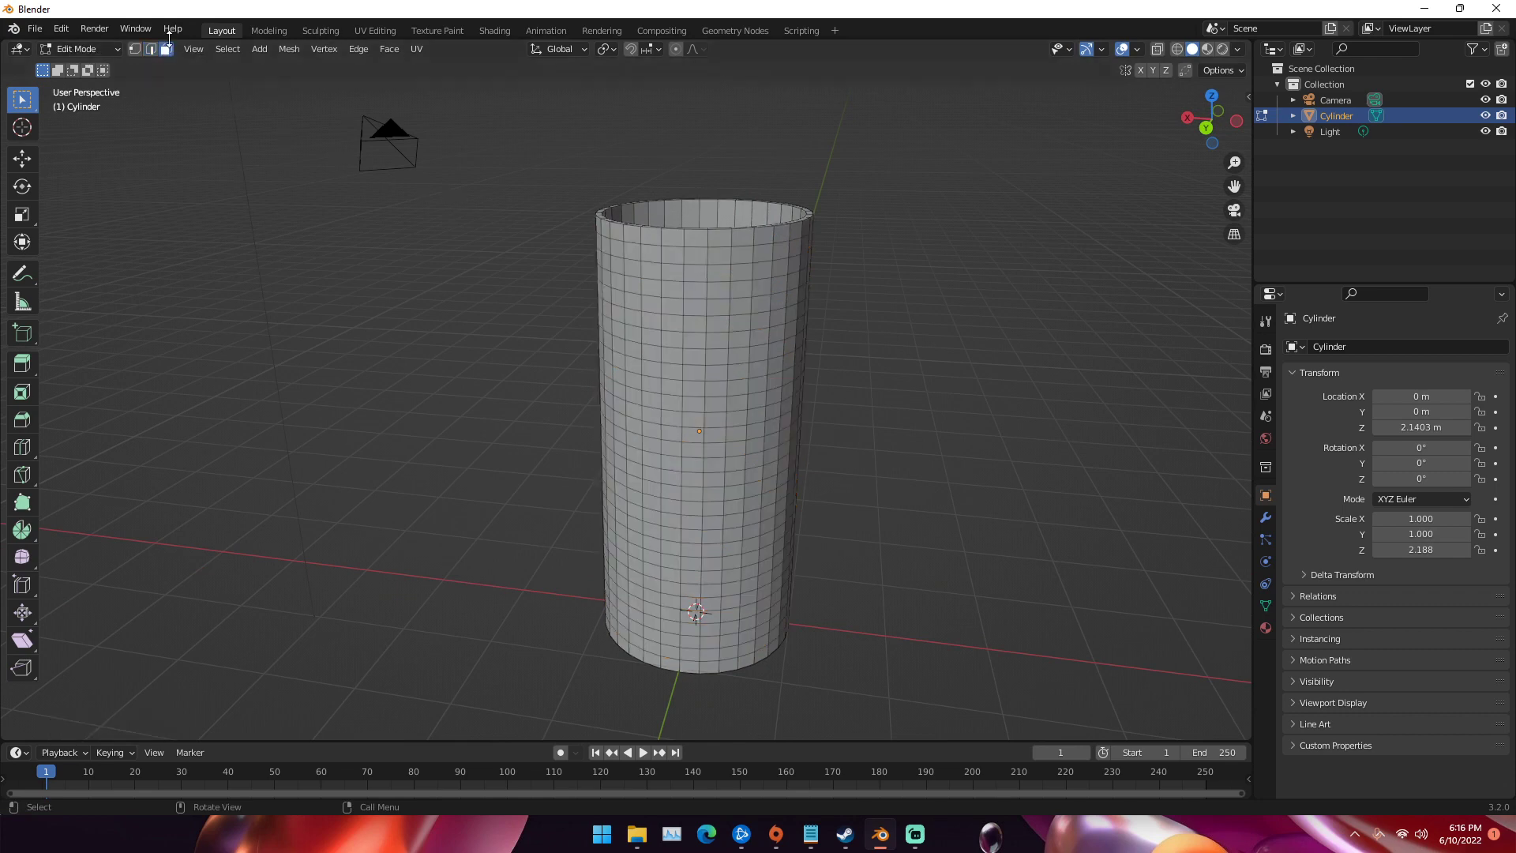
# Select nine alternate horizontal face rings from the top of the cup to the bottom
pyautogui.scroll(4, 495, 227)
pyautogui.scroll(-1, 624, 252)
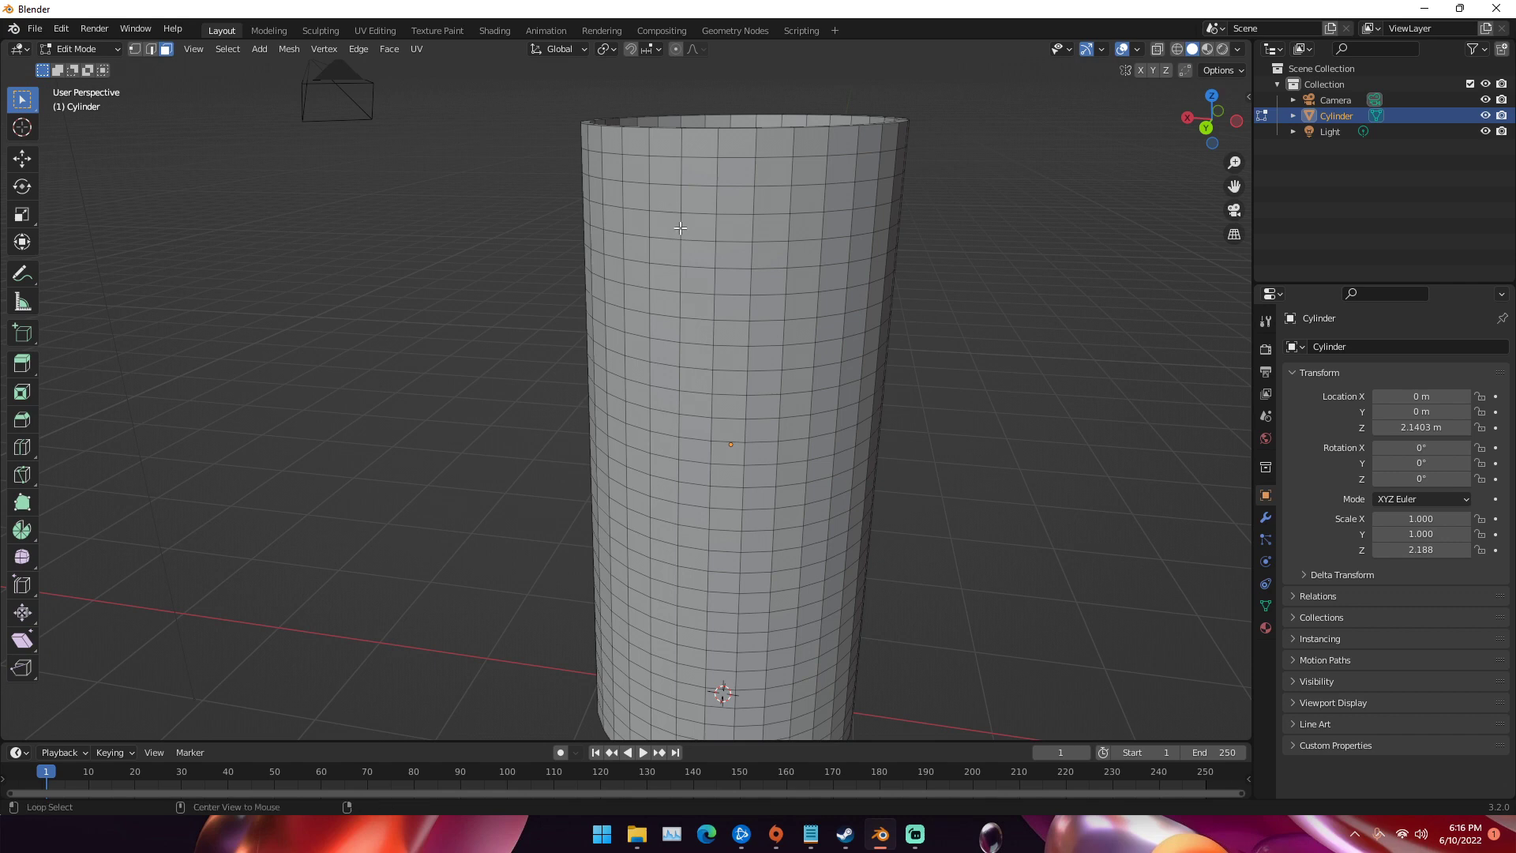
pyautogui.keyDown('alt'); pyautogui.click(680, 227); pyautogui.keyUp('alt')
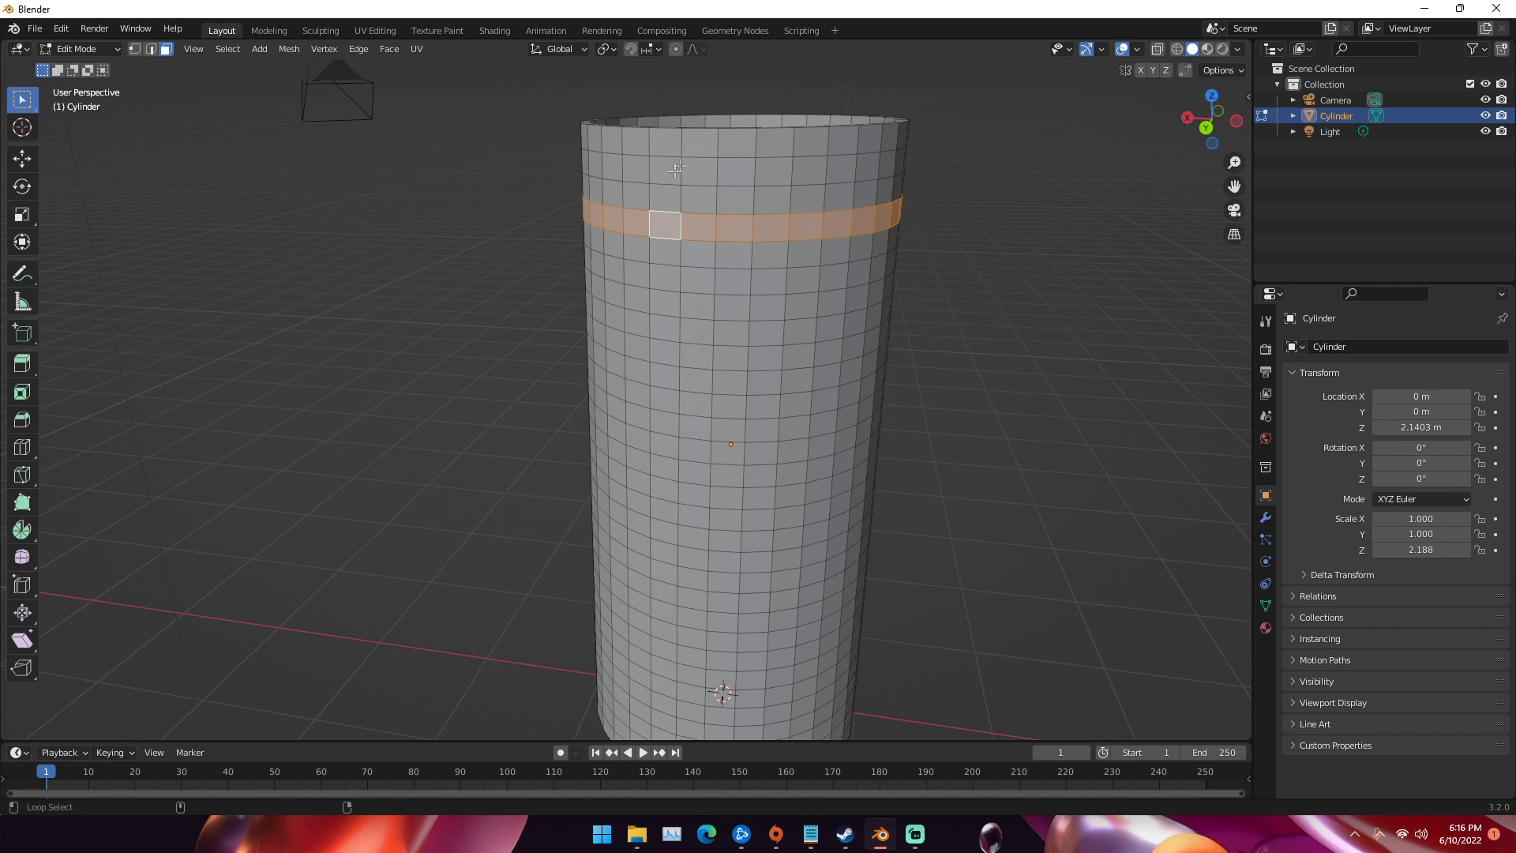
pyautogui.keyDown('alt'); pyautogui.keyDown('shift'); pyautogui.click(679, 301); pyautogui.keyUp('shift'); pyautogui.keyUp('alt')
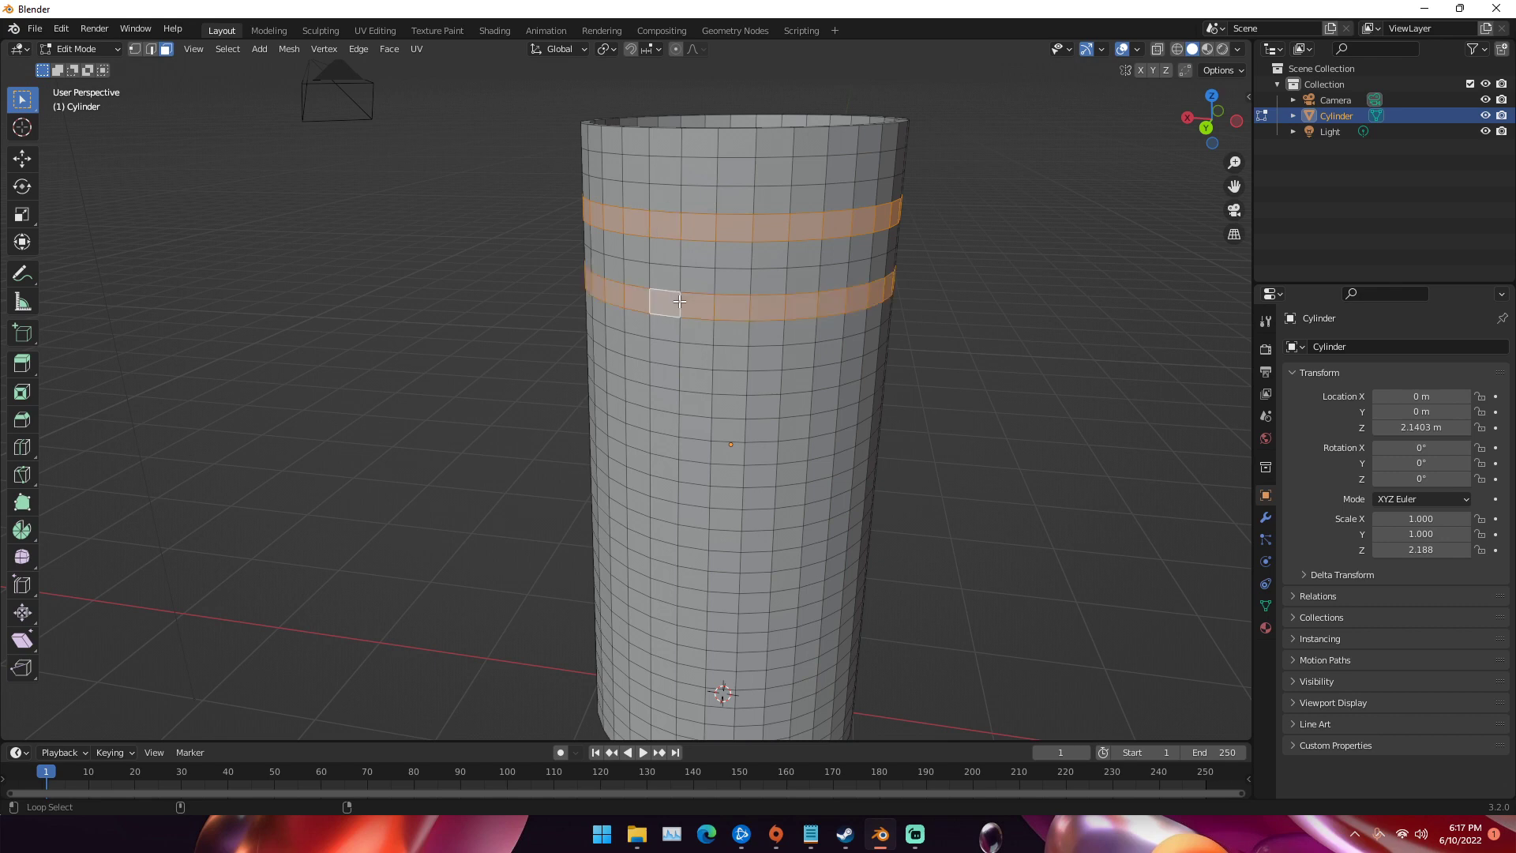
pyautogui.keyDown('alt'); pyautogui.keyDown('shift'); pyautogui.click(677, 377); pyautogui.keyUp('shift'); pyautogui.keyUp('alt')
pyautogui.keyDown('alt'); pyautogui.keyDown('shift'); pyautogui.click(676, 449); pyautogui.keyUp('shift'); pyautogui.keyUp('alt')
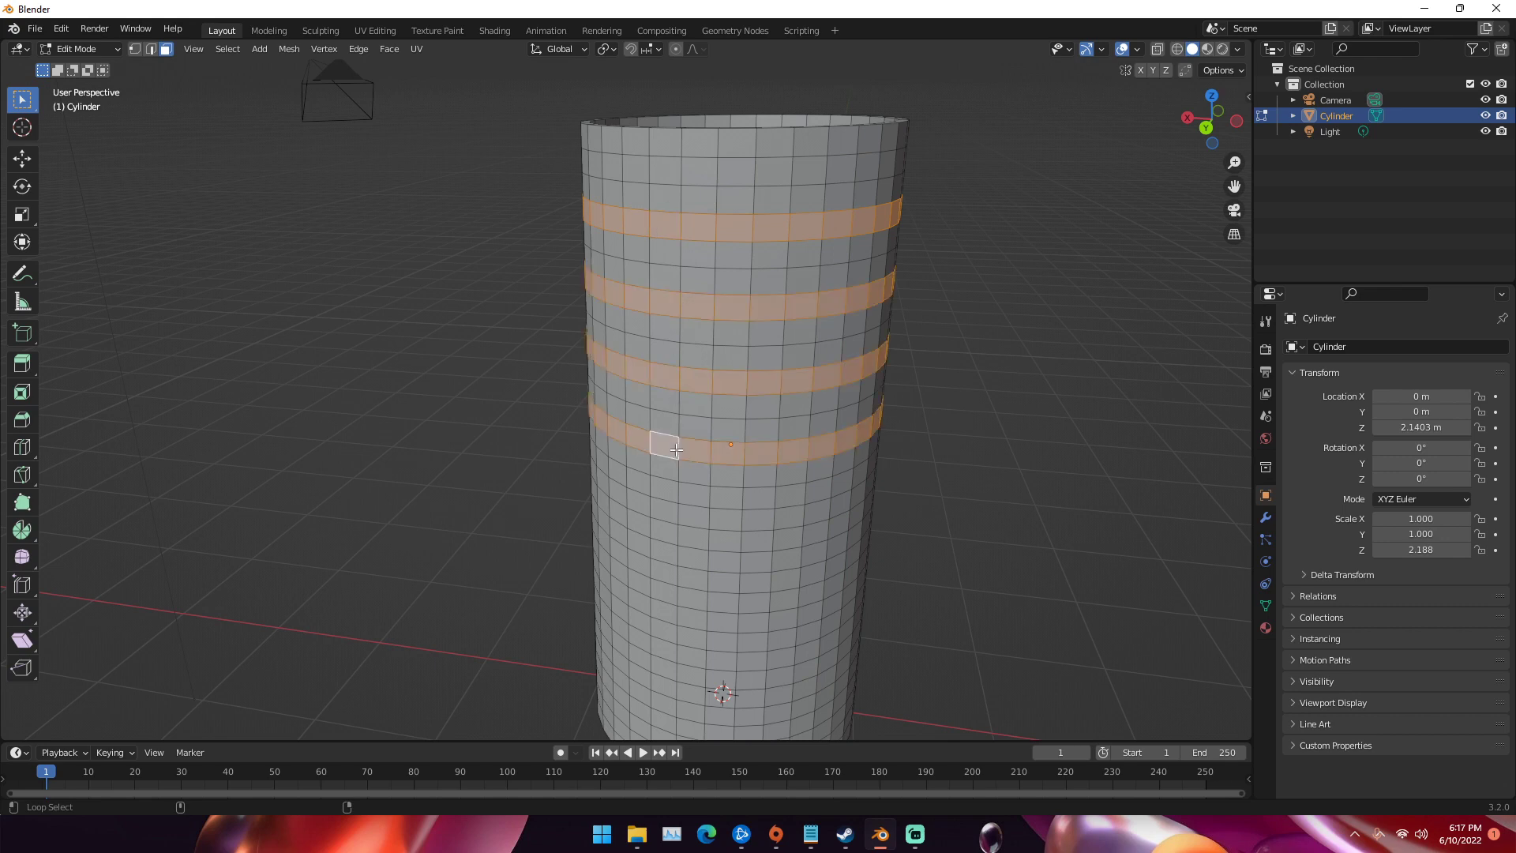
pyautogui.keyDown('alt'); pyautogui.keyDown('shift'); pyautogui.click(676, 517); pyautogui.keyUp('shift'); pyautogui.keyUp('alt')
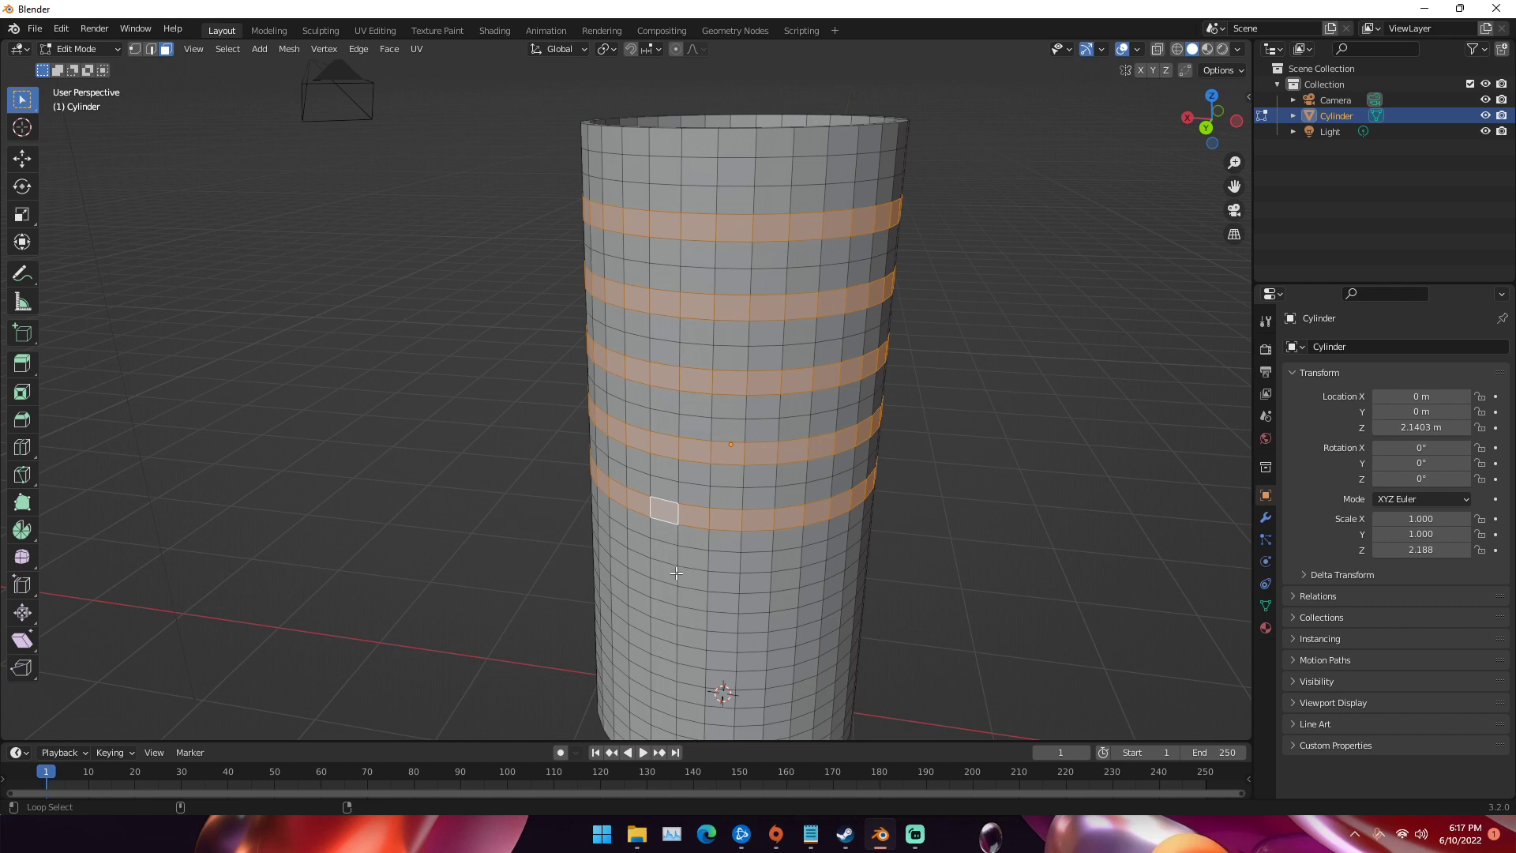
pyautogui.keyDown('alt'); pyautogui.keyDown('shift'); pyautogui.click(676, 573); pyautogui.keyUp('shift'); pyautogui.keyUp('alt')
pyautogui.keyDown('alt'); pyautogui.keyDown('shift'); pyautogui.click(677, 632); pyautogui.keyUp('shift'); pyautogui.keyUp('alt')
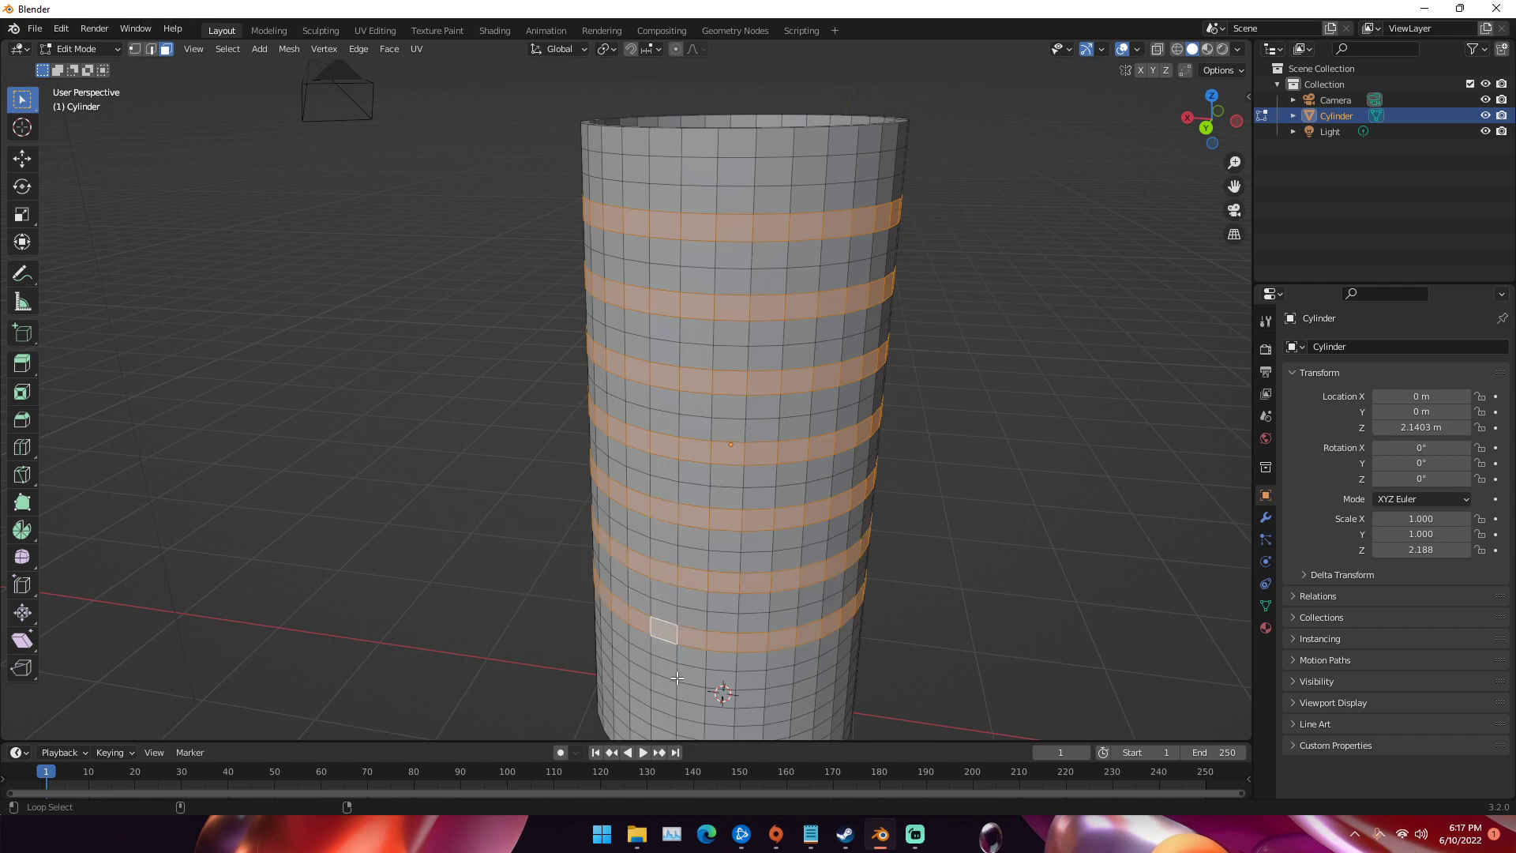
pyautogui.keyDown('alt'); pyautogui.keyDown('shift'); pyautogui.click(677, 684); pyautogui.keyUp('shift'); pyautogui.keyUp('alt')
pyautogui.keyDown('alt'); pyautogui.keyDown('shift'); pyautogui.click(675, 720); pyautogui.keyUp('shift'); pyautogui.keyUp('alt')
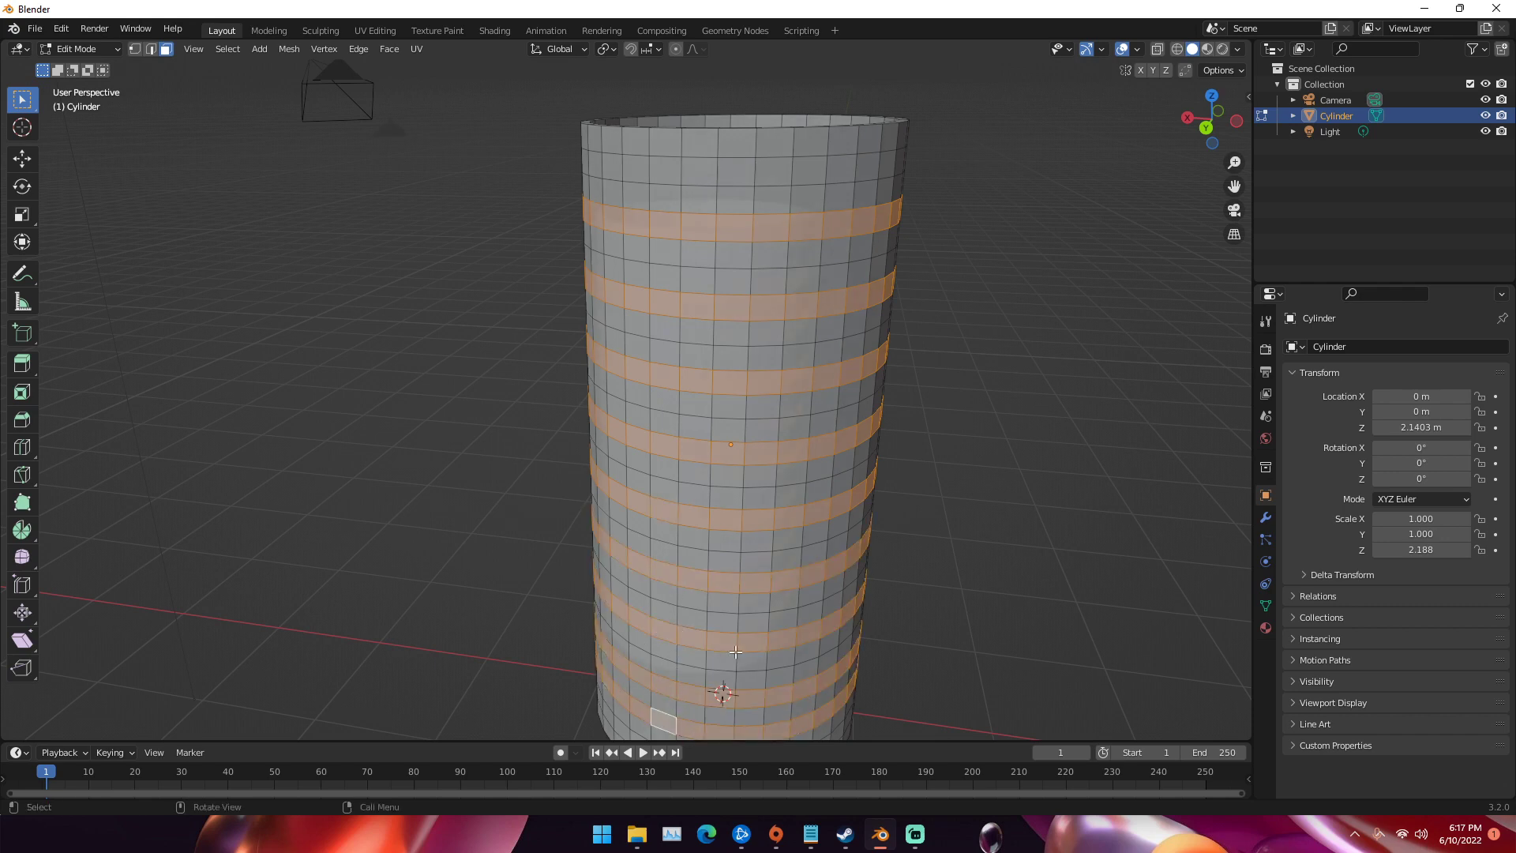
pyautogui.scroll(-3, 736, 652)
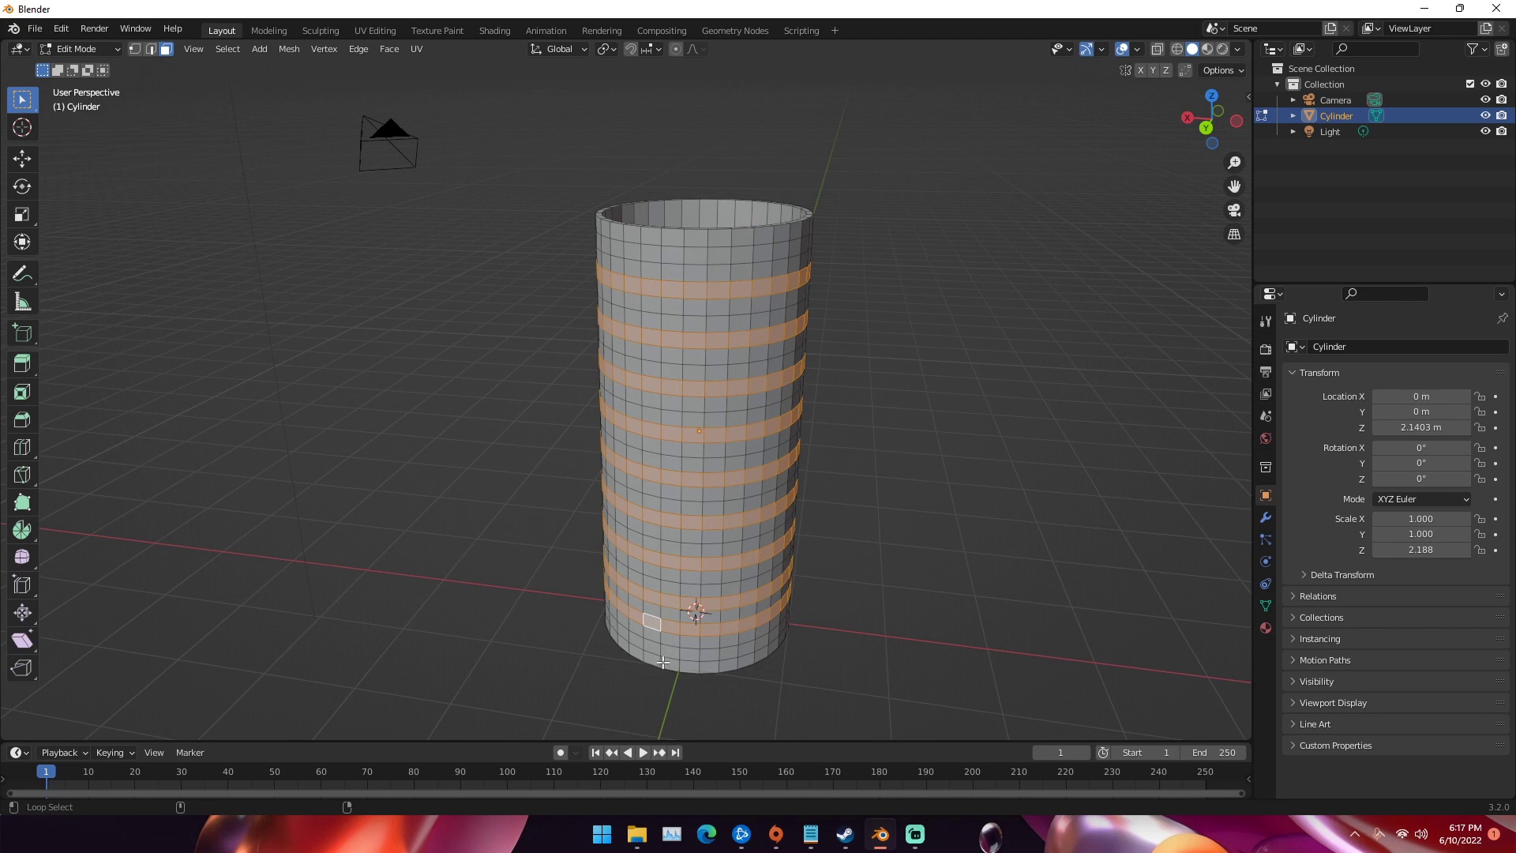
pyautogui.moveTo(663, 660); pyautogui.dragTo(684, 593, button='middle')
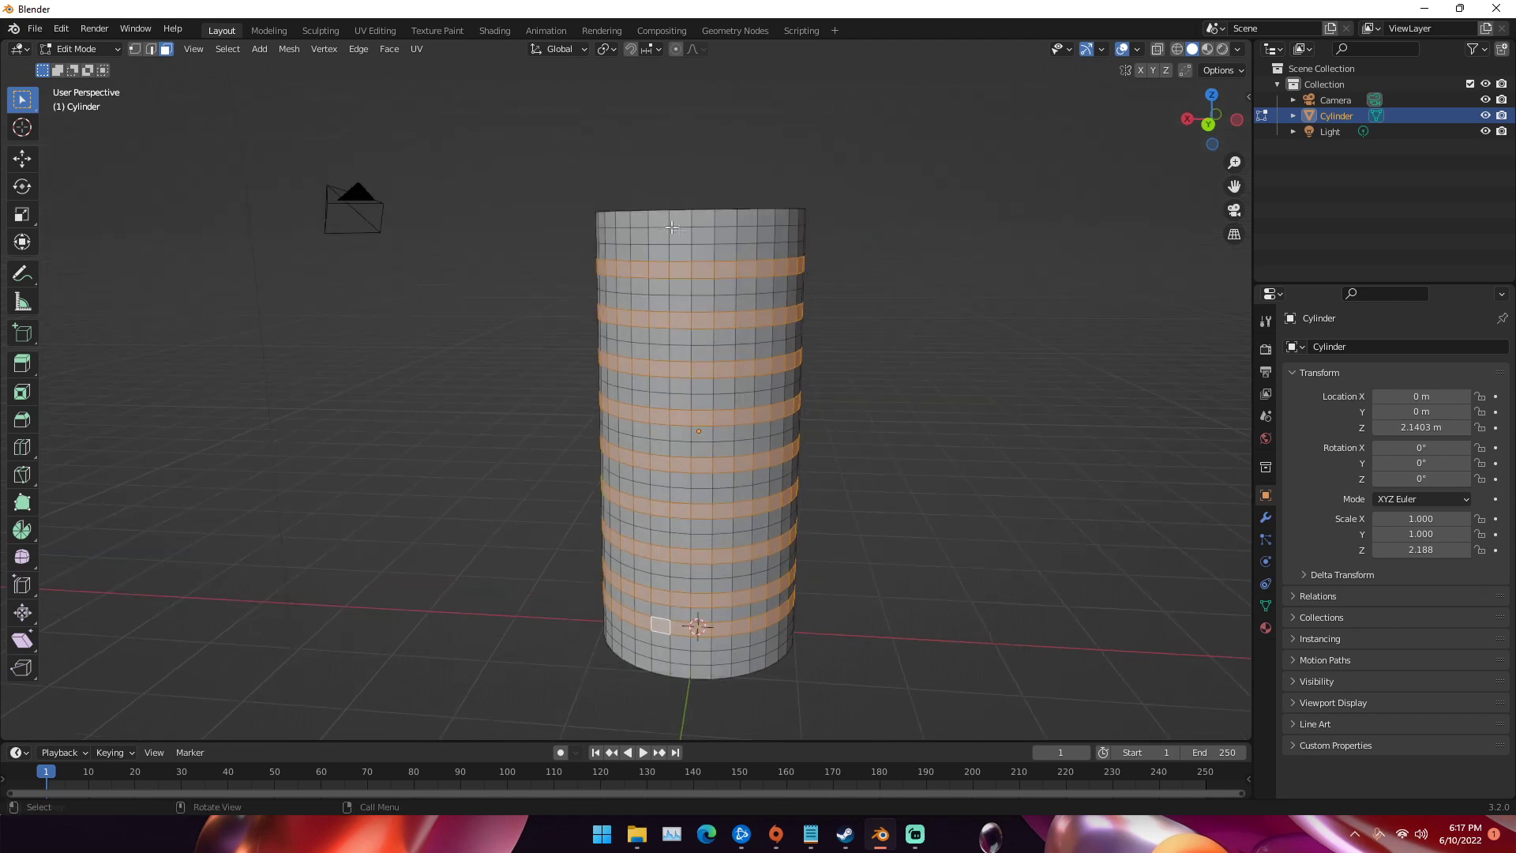
pyautogui.moveTo(671, 227); pyautogui.dragTo(744, 324, button='middle')
pyautogui.scroll(-2, 744, 324)
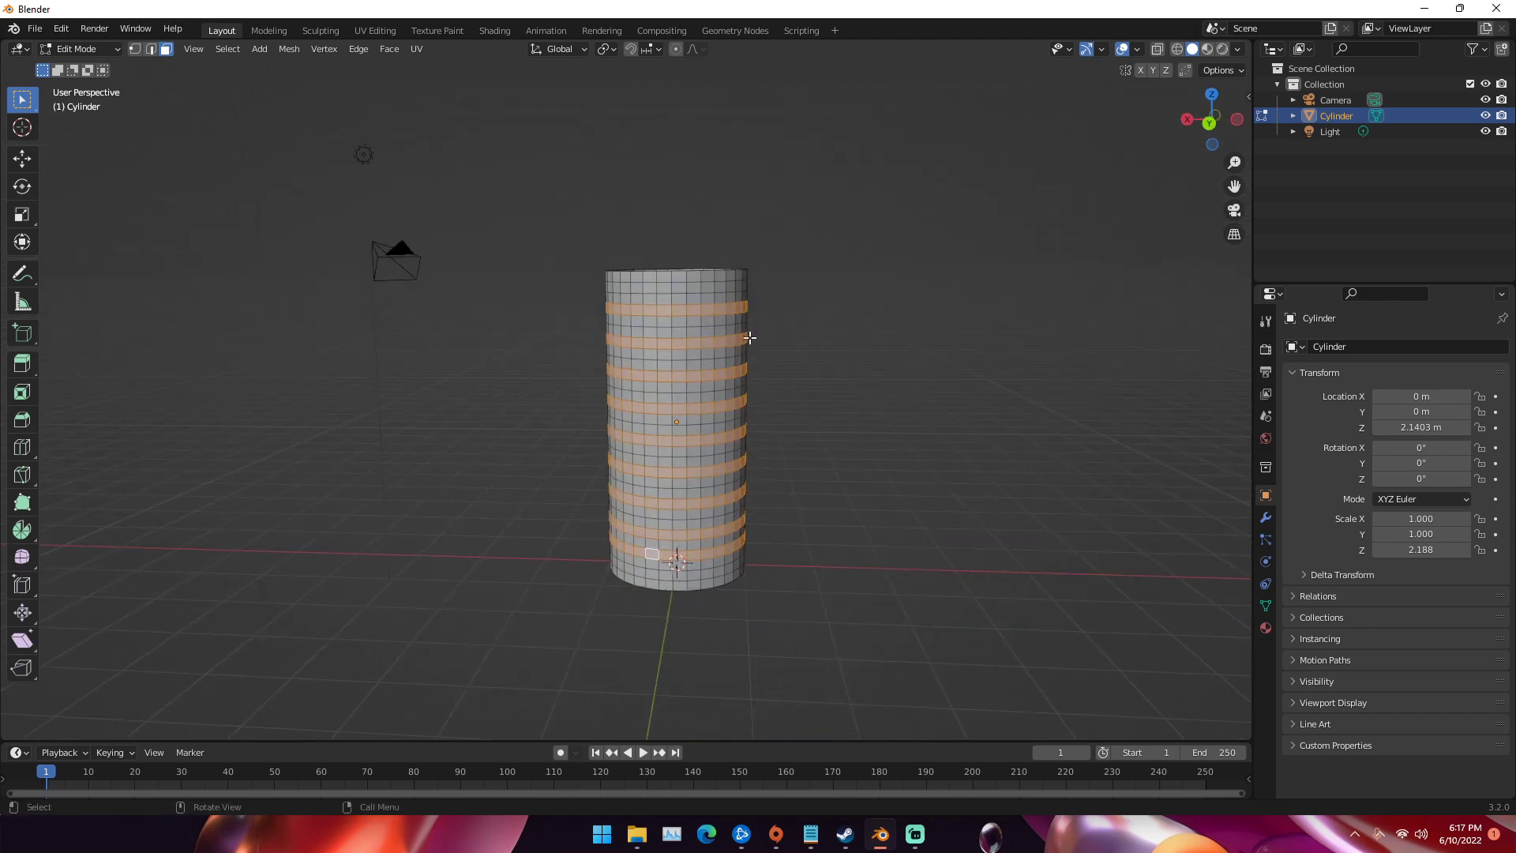
pyautogui.scroll(1, 749, 337)
# Extrude the selected rings, scale them outward into ribs and shift them down along Z
pyautogui.press('e')
pyautogui.press('s')
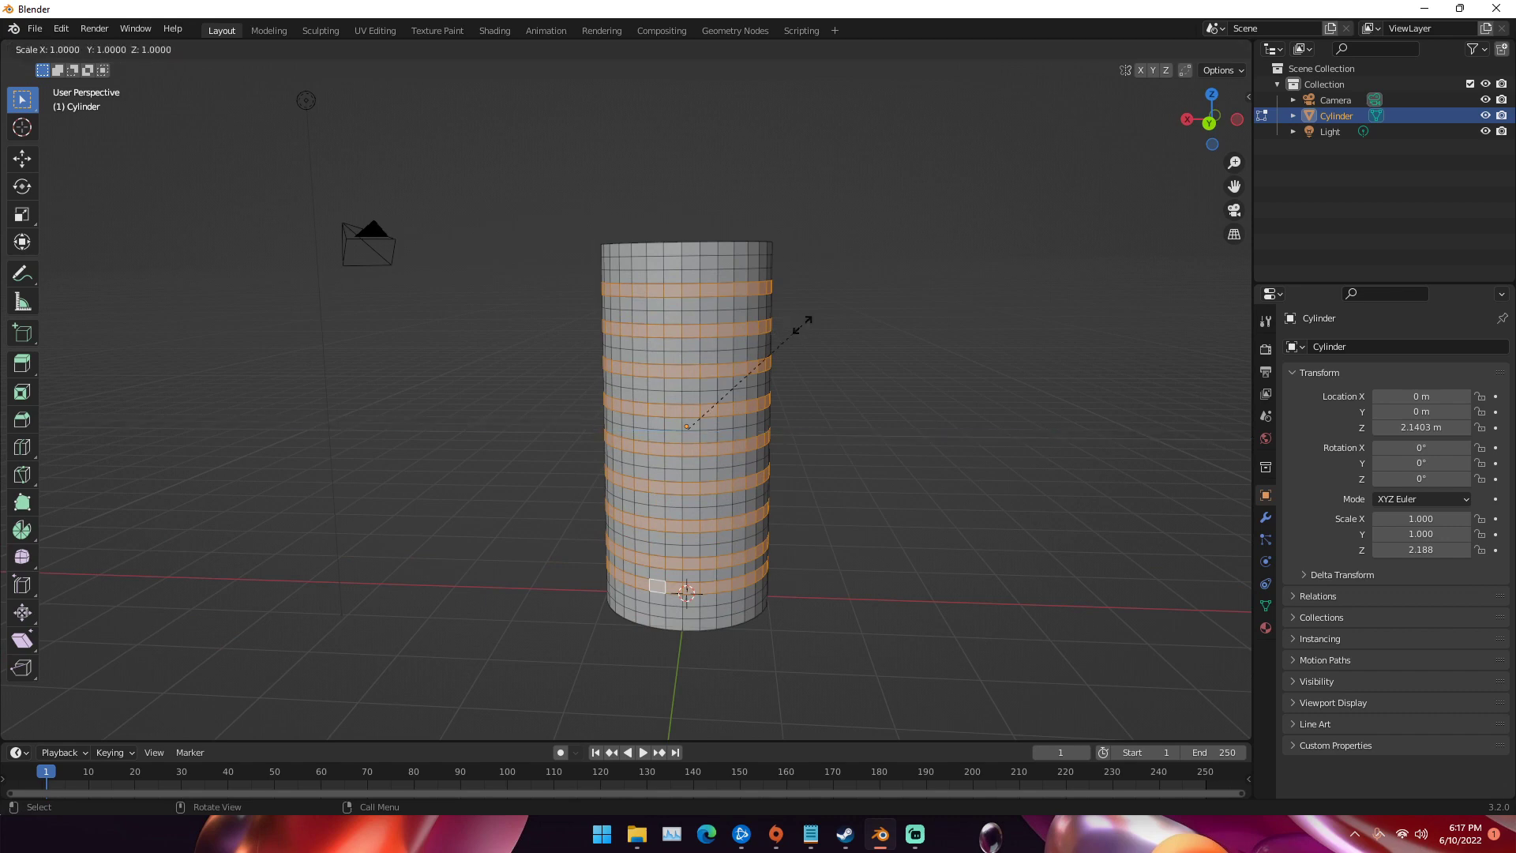
pyautogui.click(833, 331)
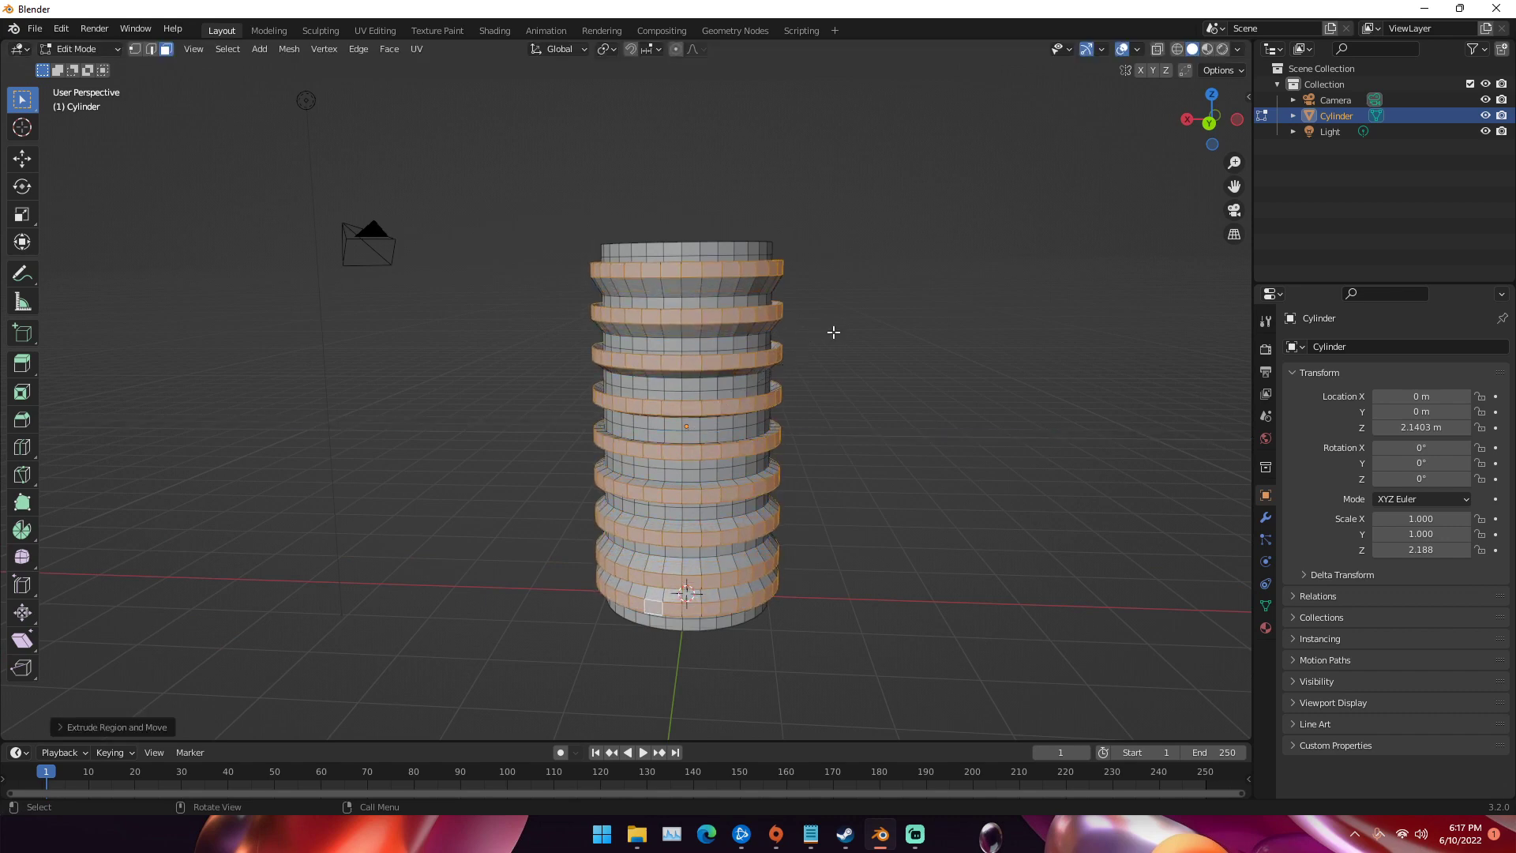
pyautogui.press('g')
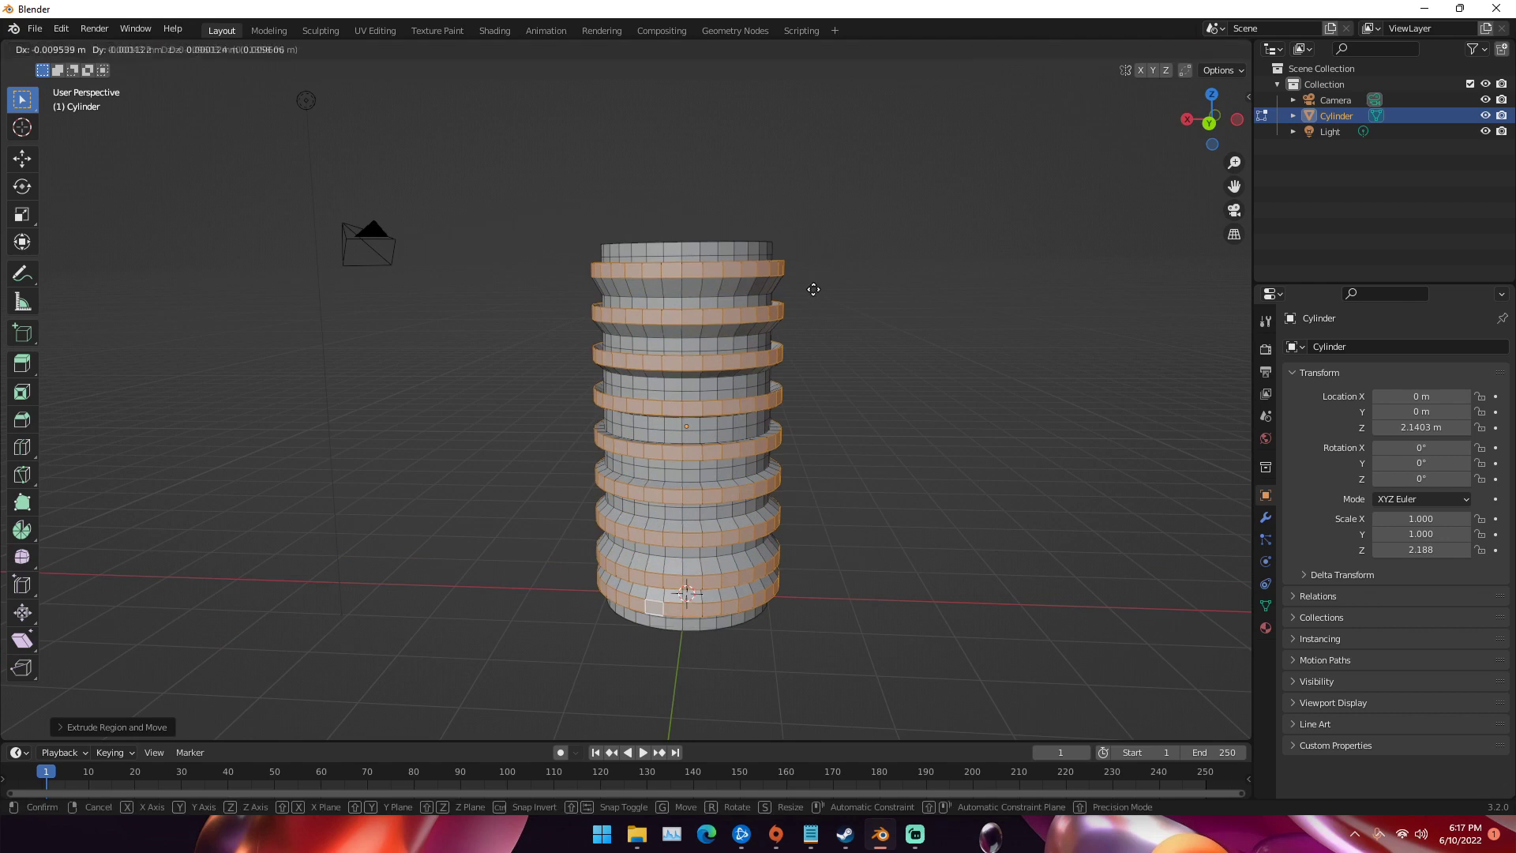
pyautogui.press('z')
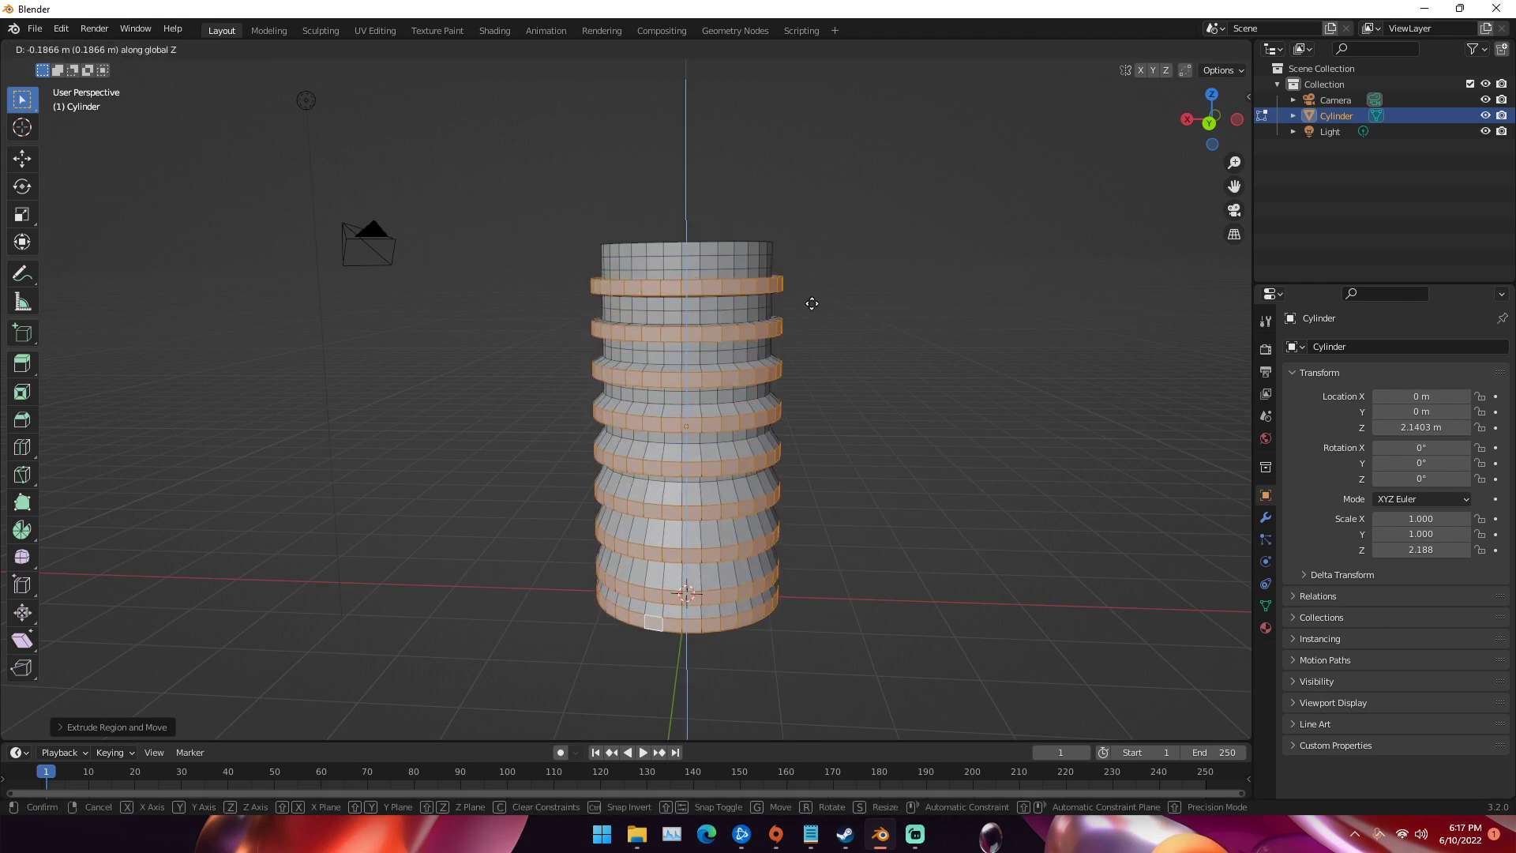
pyautogui.click(812, 304)
pyautogui.moveTo(812, 302); pyautogui.dragTo(819, 253, button='middle')
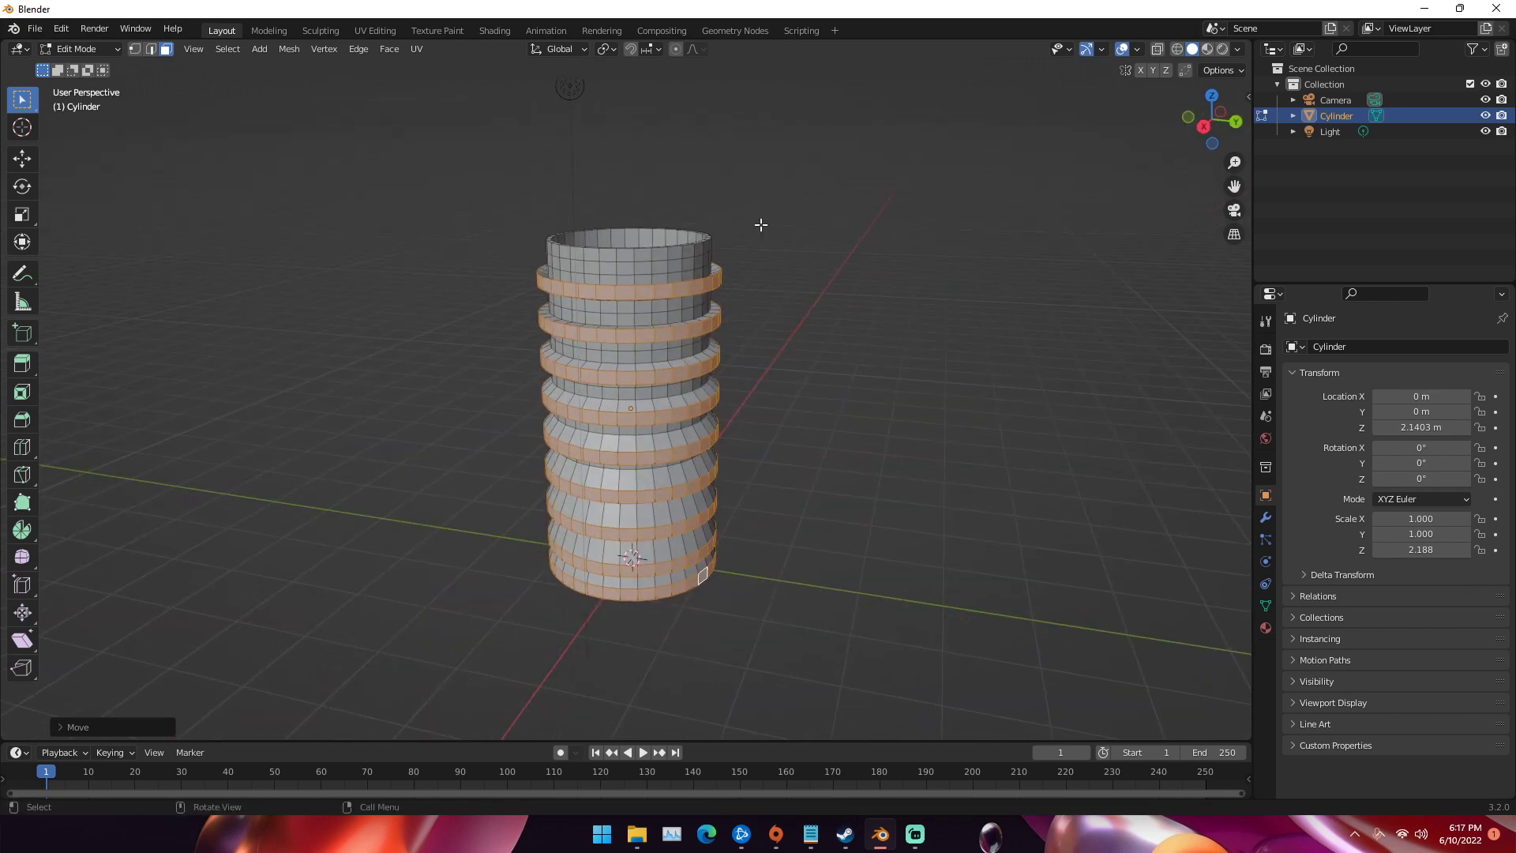
pyautogui.press('s')
pyautogui.click(771, 231)
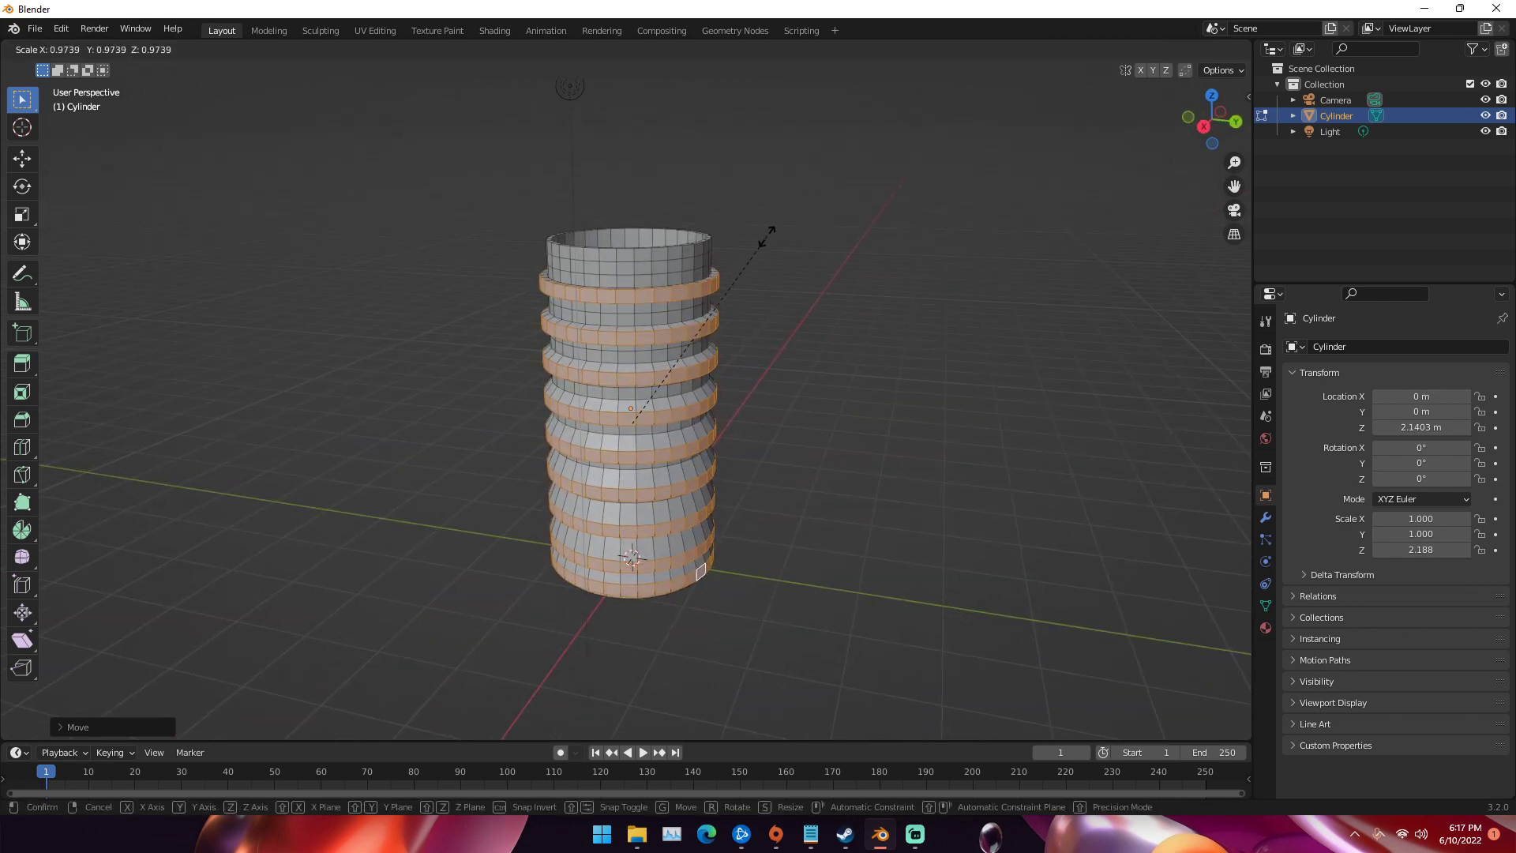
pyautogui.moveTo(775, 236); pyautogui.dragTo(795, 229, button='middle')
# Inset the rib faces, extrude them slightly outward and adjust them along Z
pyautogui.press('i')
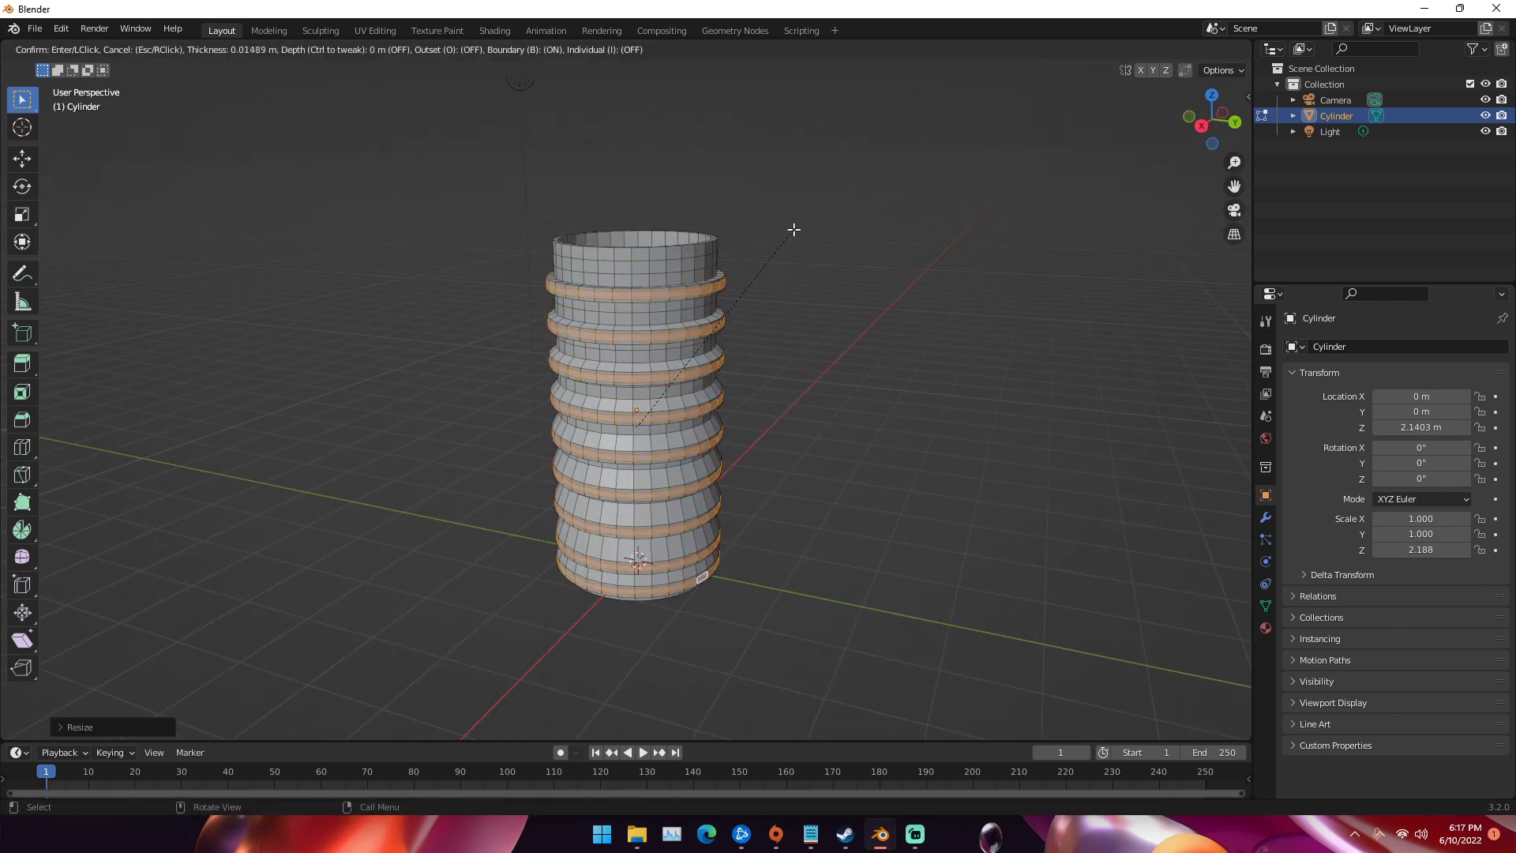
pyautogui.click(794, 229)
pyautogui.press('e')
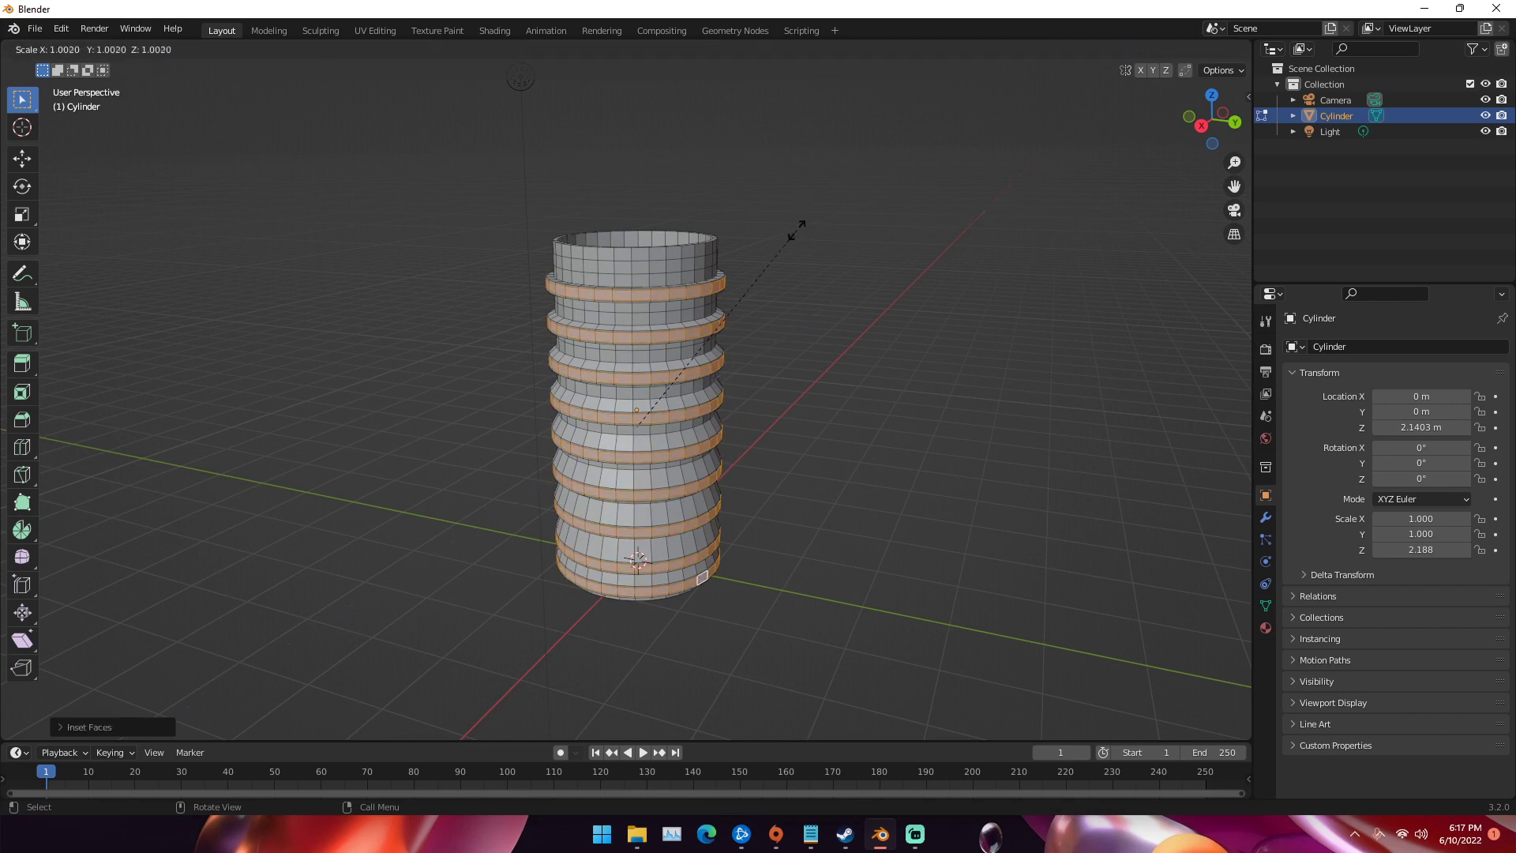
pyautogui.click(810, 230)
pyautogui.press('g')
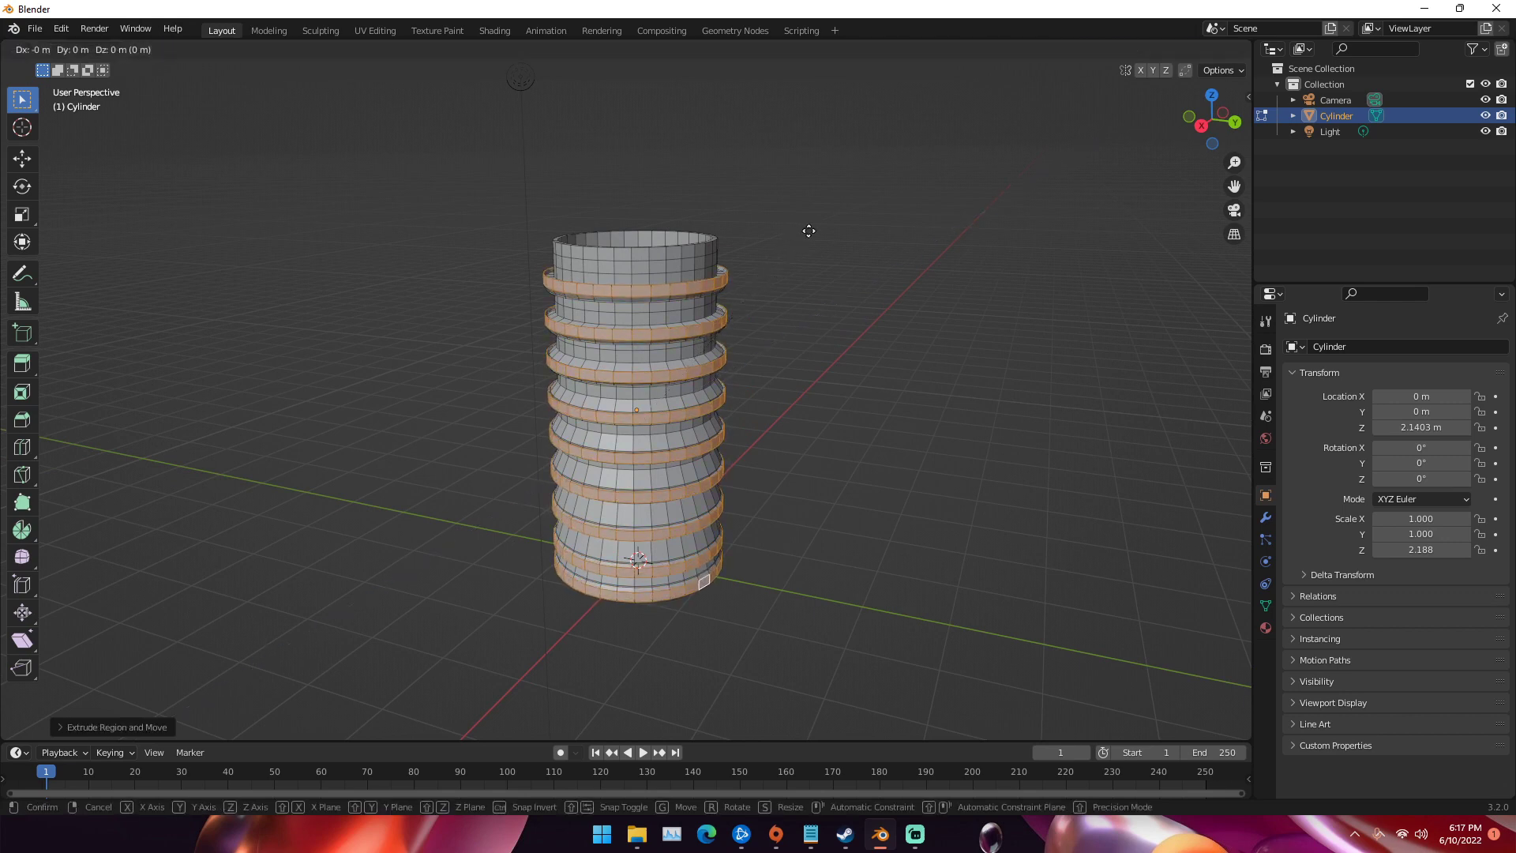
pyautogui.press('z')
pyautogui.click(813, 236)
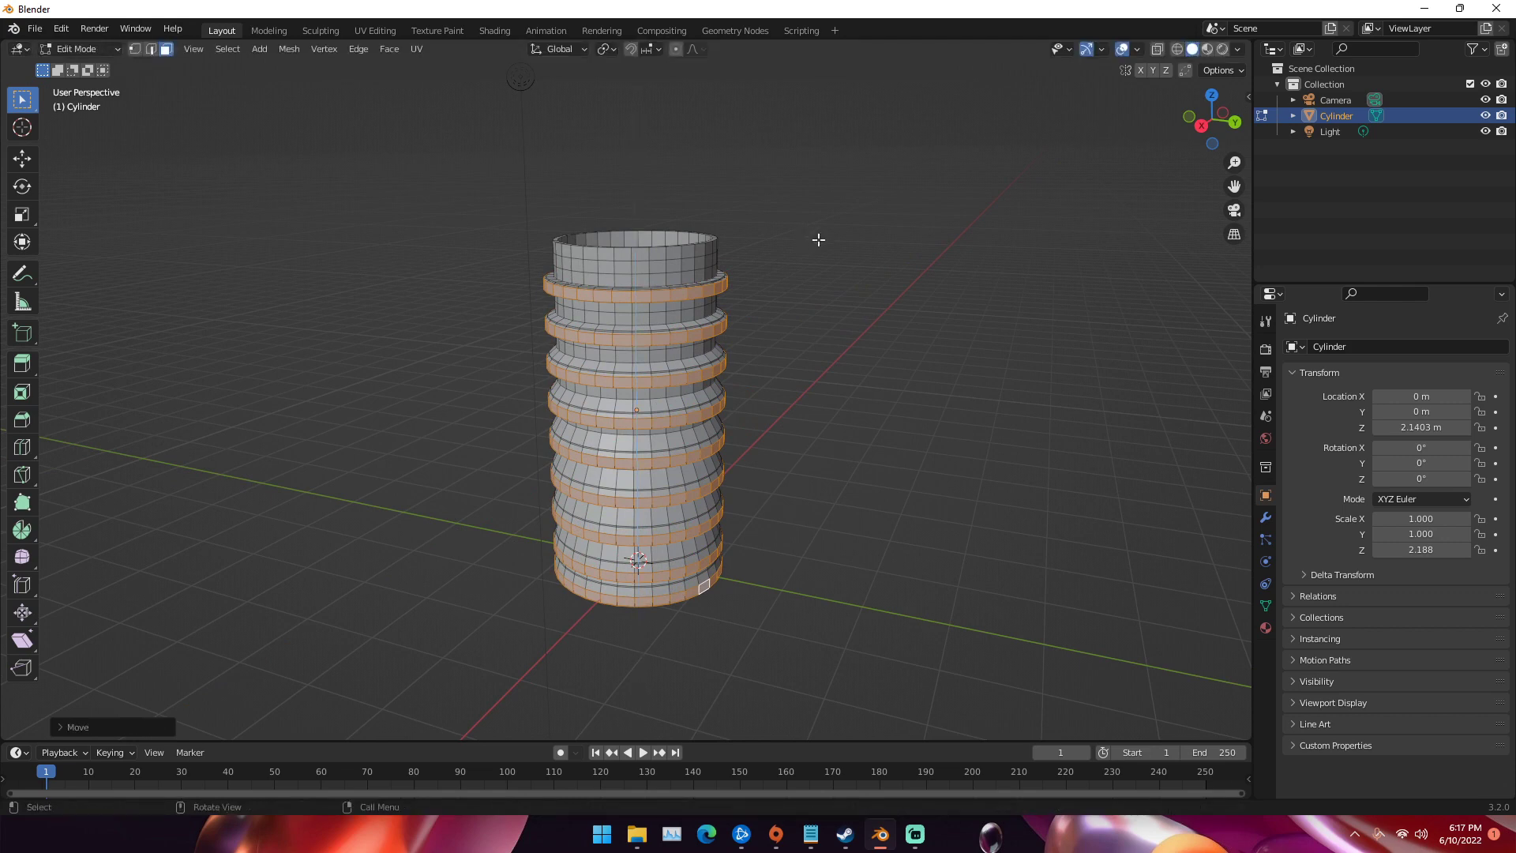
# Clear the face selection and return the ribbed cup to Object Mode
pyautogui.press('s')
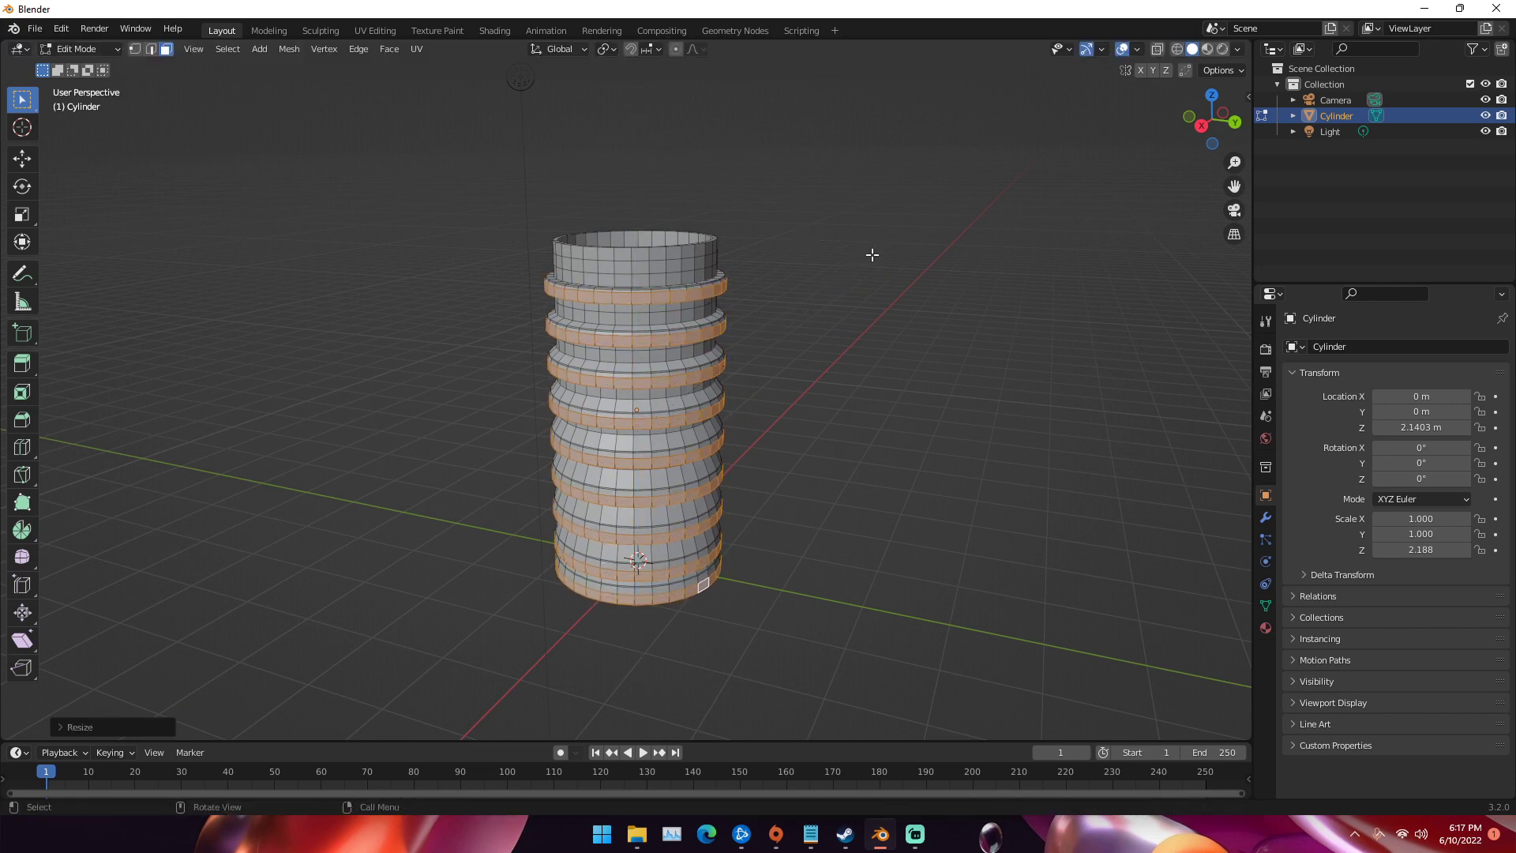
pyautogui.press('a')
pyautogui.hotkey('alt', 'a')
pyautogui.moveTo(903, 253); pyautogui.dragTo(757, 420, button='middle')
pyautogui.press('Tab')
pyautogui.scroll(5, 677, 343)
pyautogui.scroll(-5, 585, 301)
pyautogui.scroll(5, 782, 556)
pyautogui.moveTo(782, 556); pyautogui.dragTo(653, 361, button='middle')
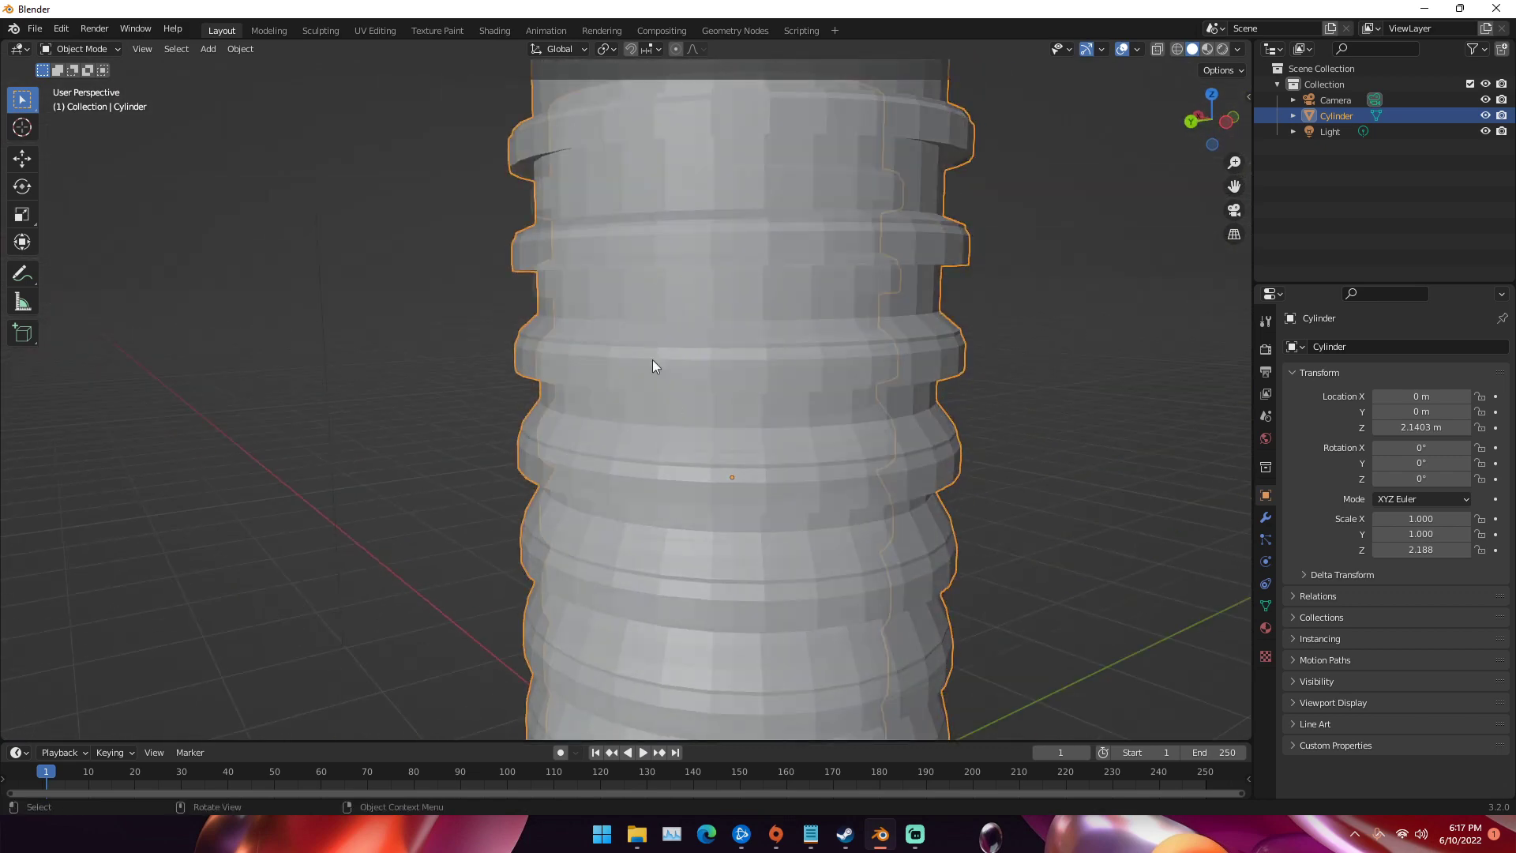
# Add a plane beneath the cup and scale it by 20 as the floor
pyautogui.scroll(-6, 653, 362)
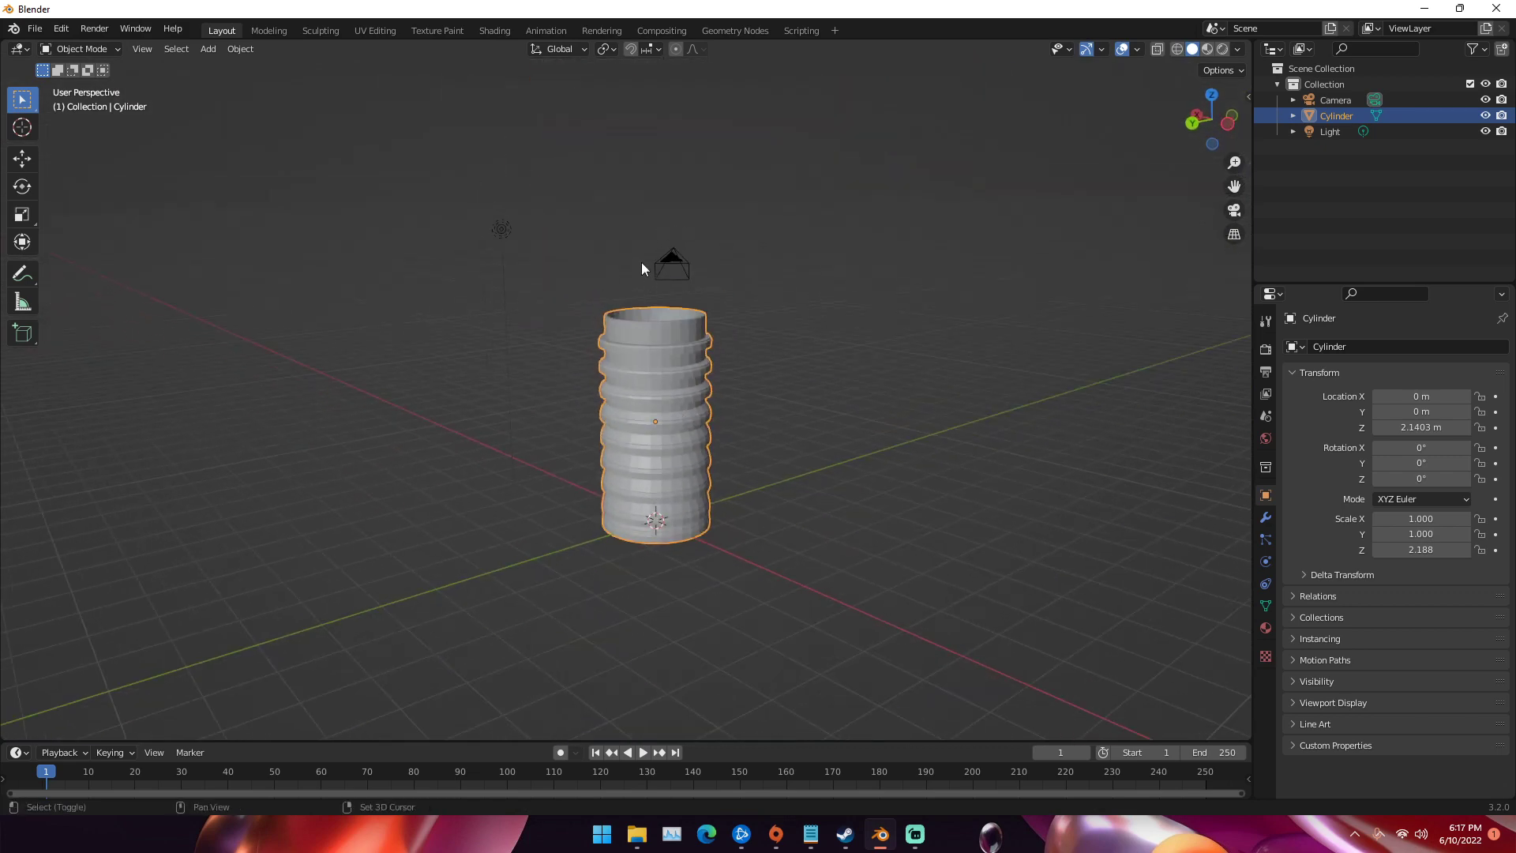
pyautogui.hotkey('shift', 'a')
pyautogui.click(686, 260)
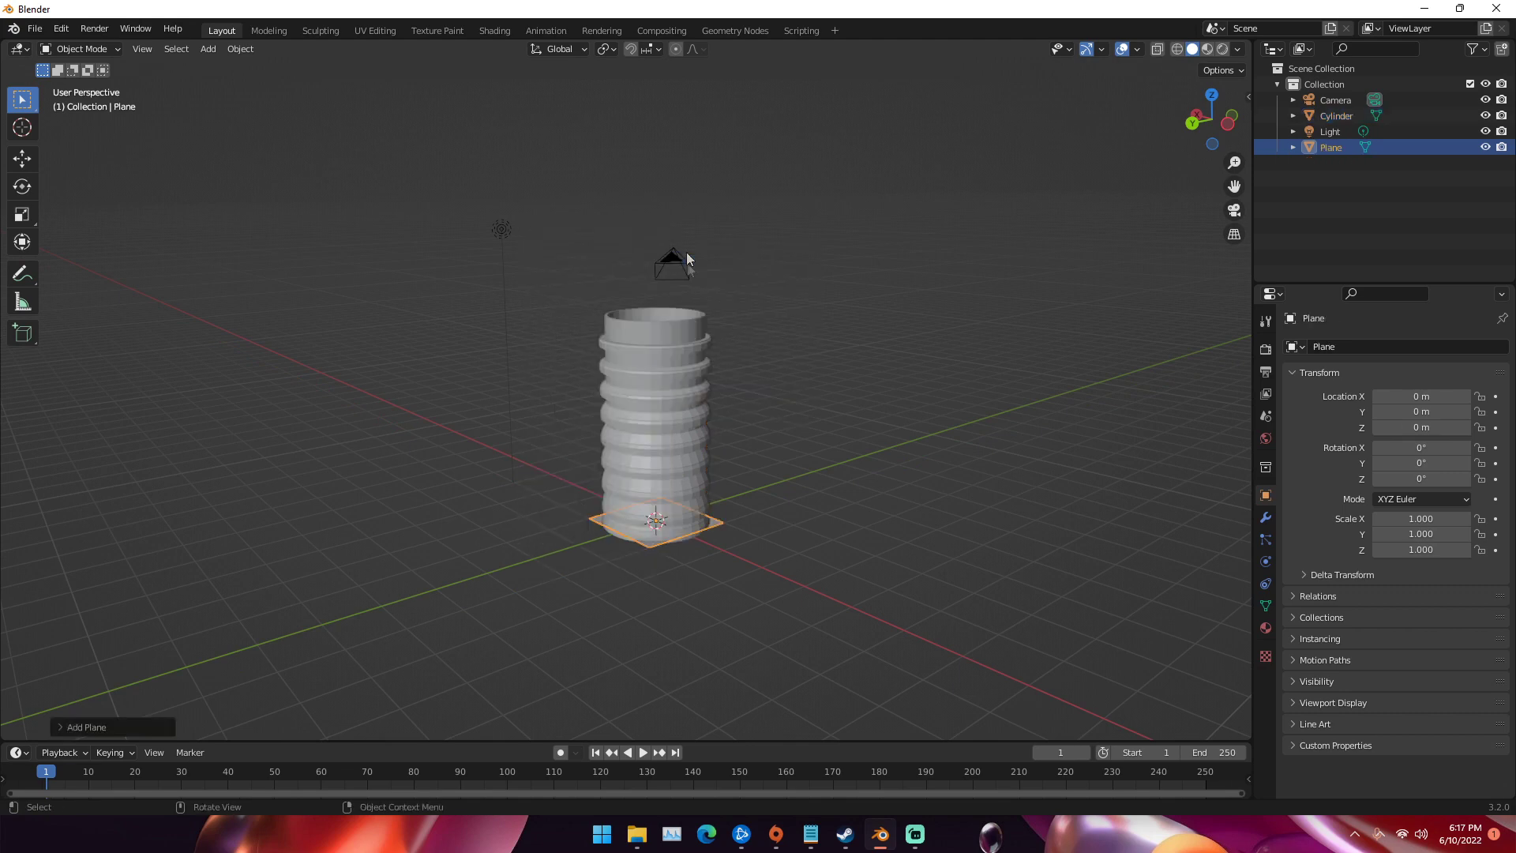
pyautogui.scroll(-2, 660, 431)
pyautogui.write('s')
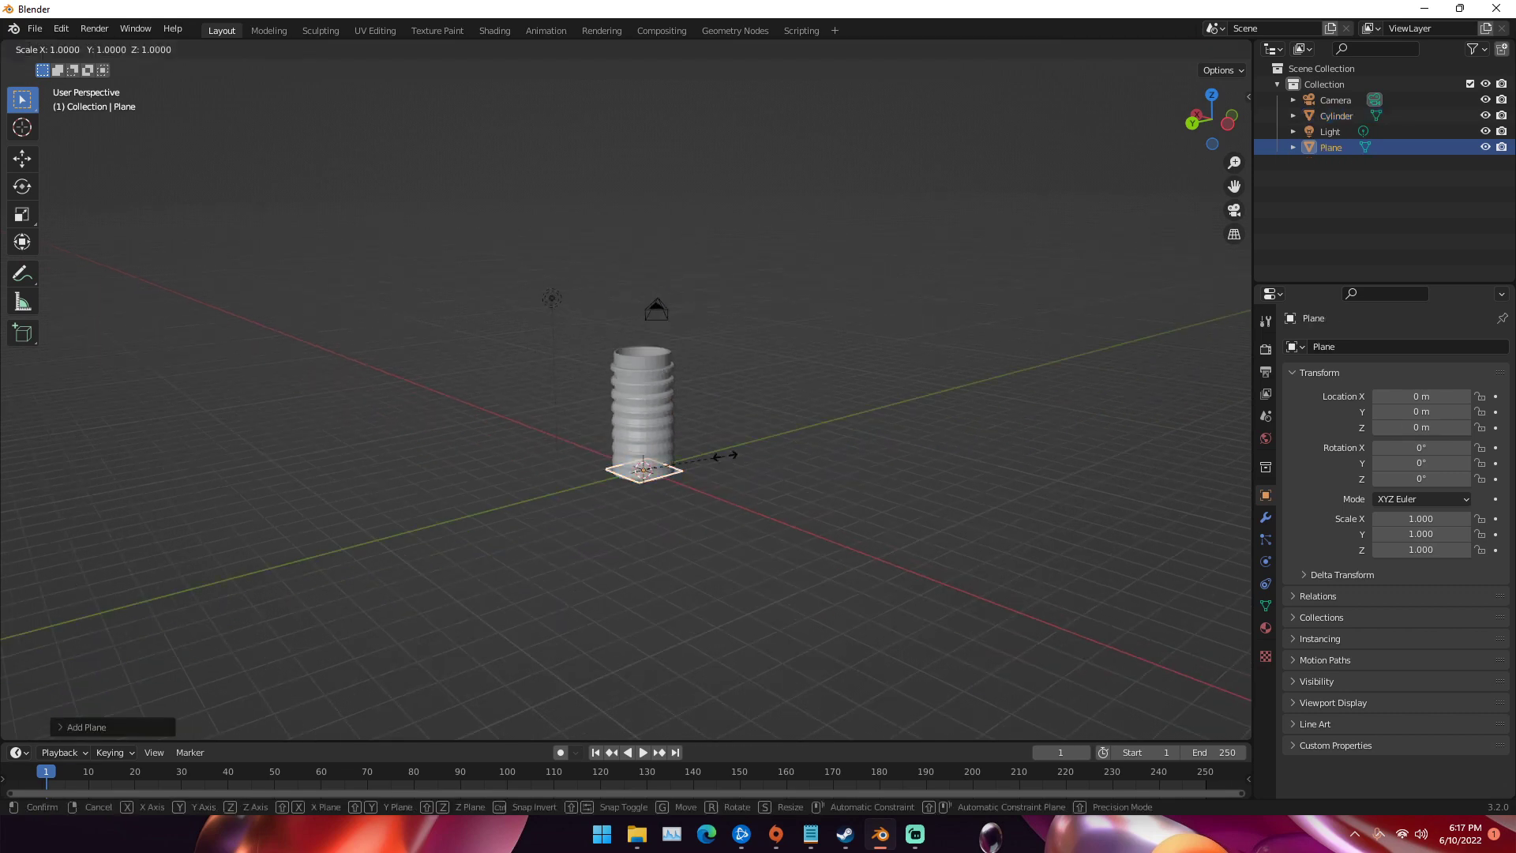
pyautogui.write('20')
pyautogui.press('Return')
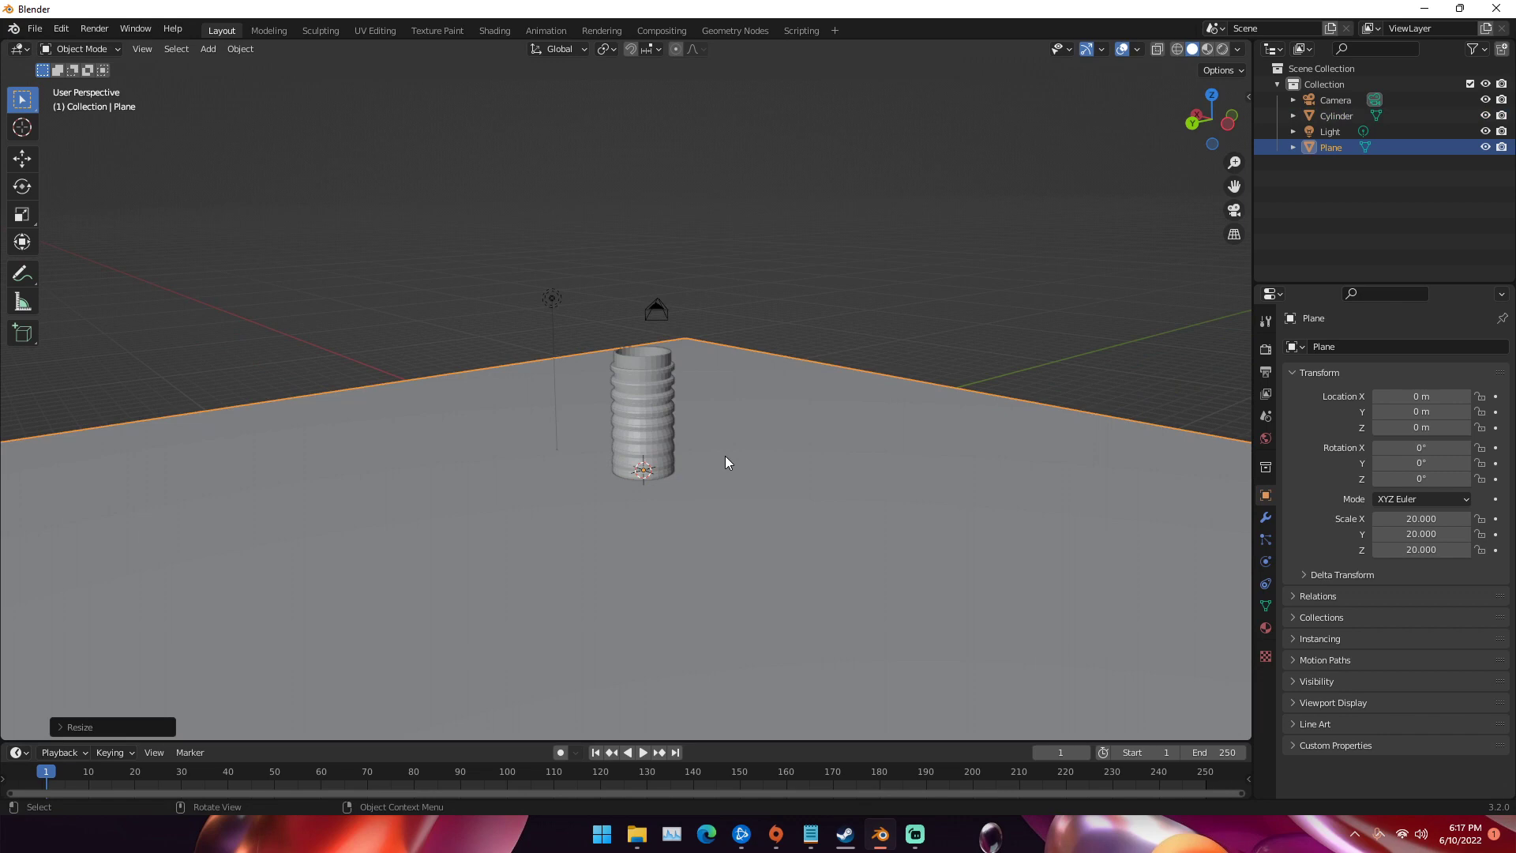
# Rotate the ribbed cylinder about Y to -27° with the Rotate tool
pyautogui.click(651, 399)
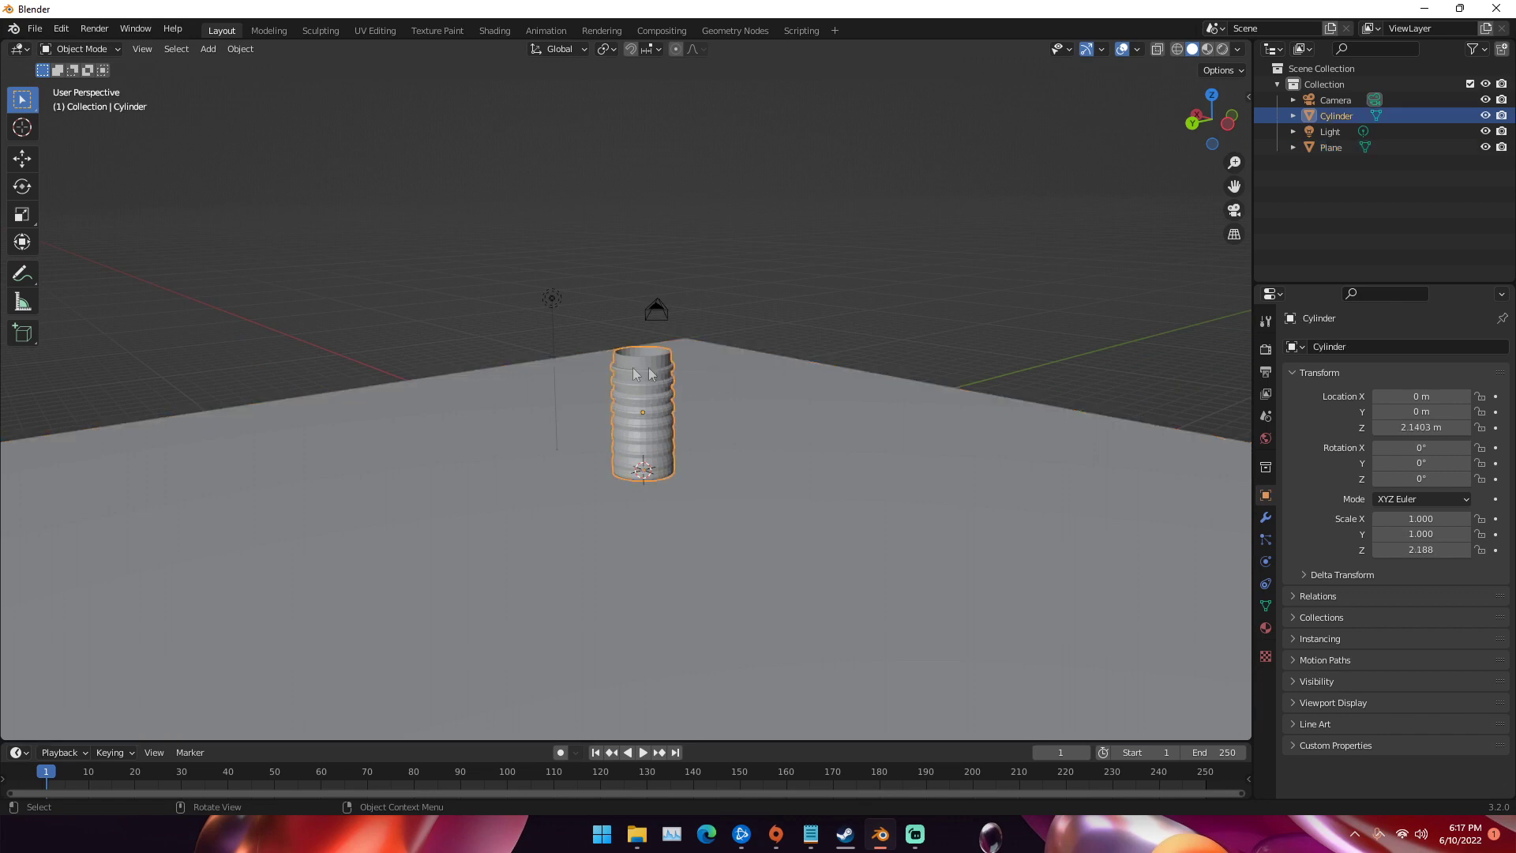
pyautogui.moveTo(652, 399); pyautogui.dragTo(328, 324, button='middle')
pyautogui.click(22, 187)
pyautogui.scroll(4, 85, 165)
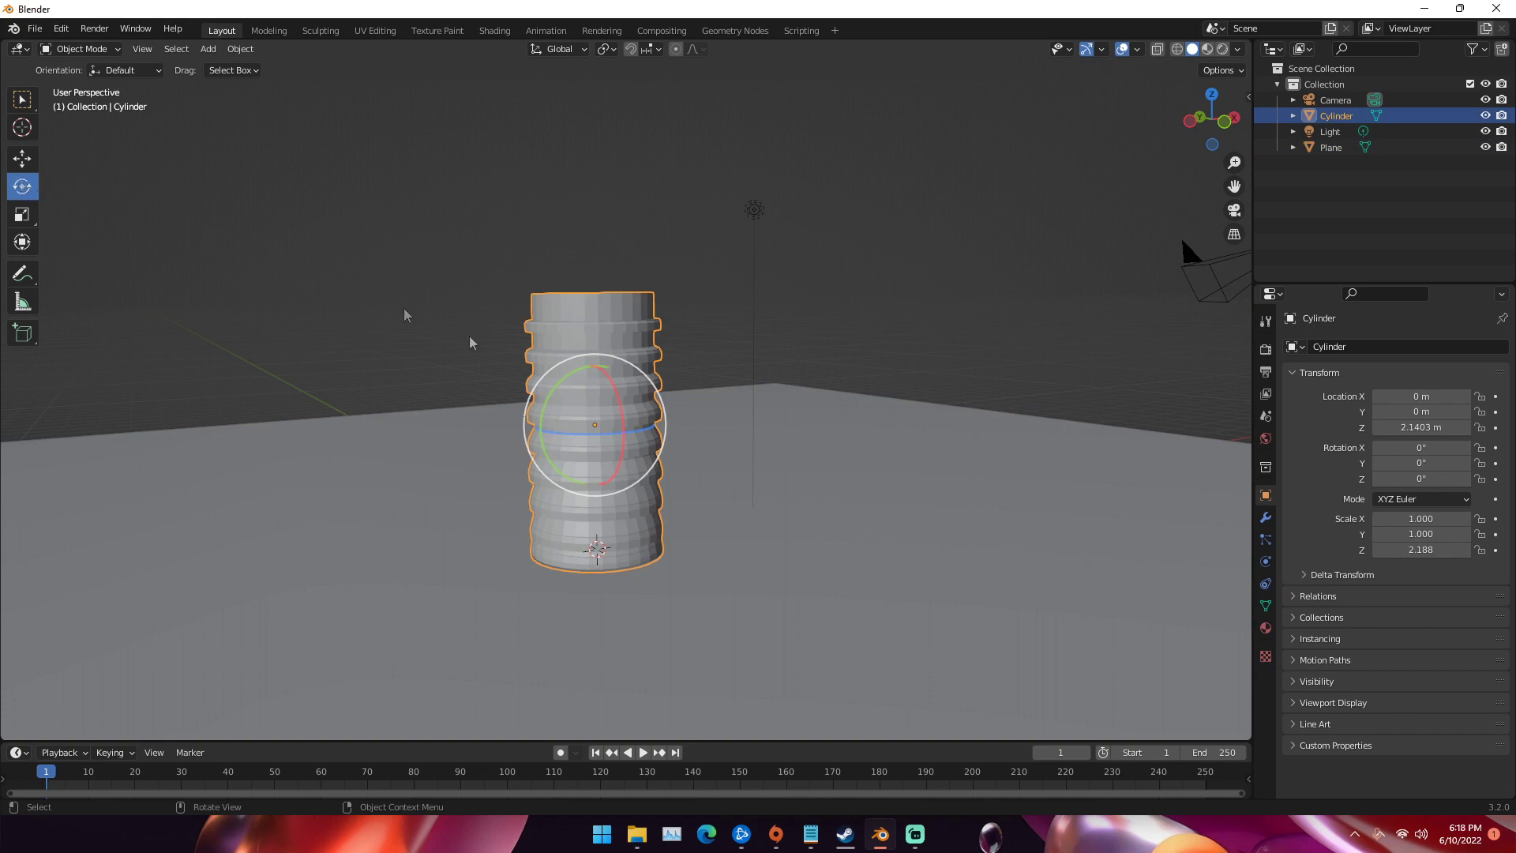
pyautogui.moveTo(565, 387); pyautogui.dragTo(543, 401)
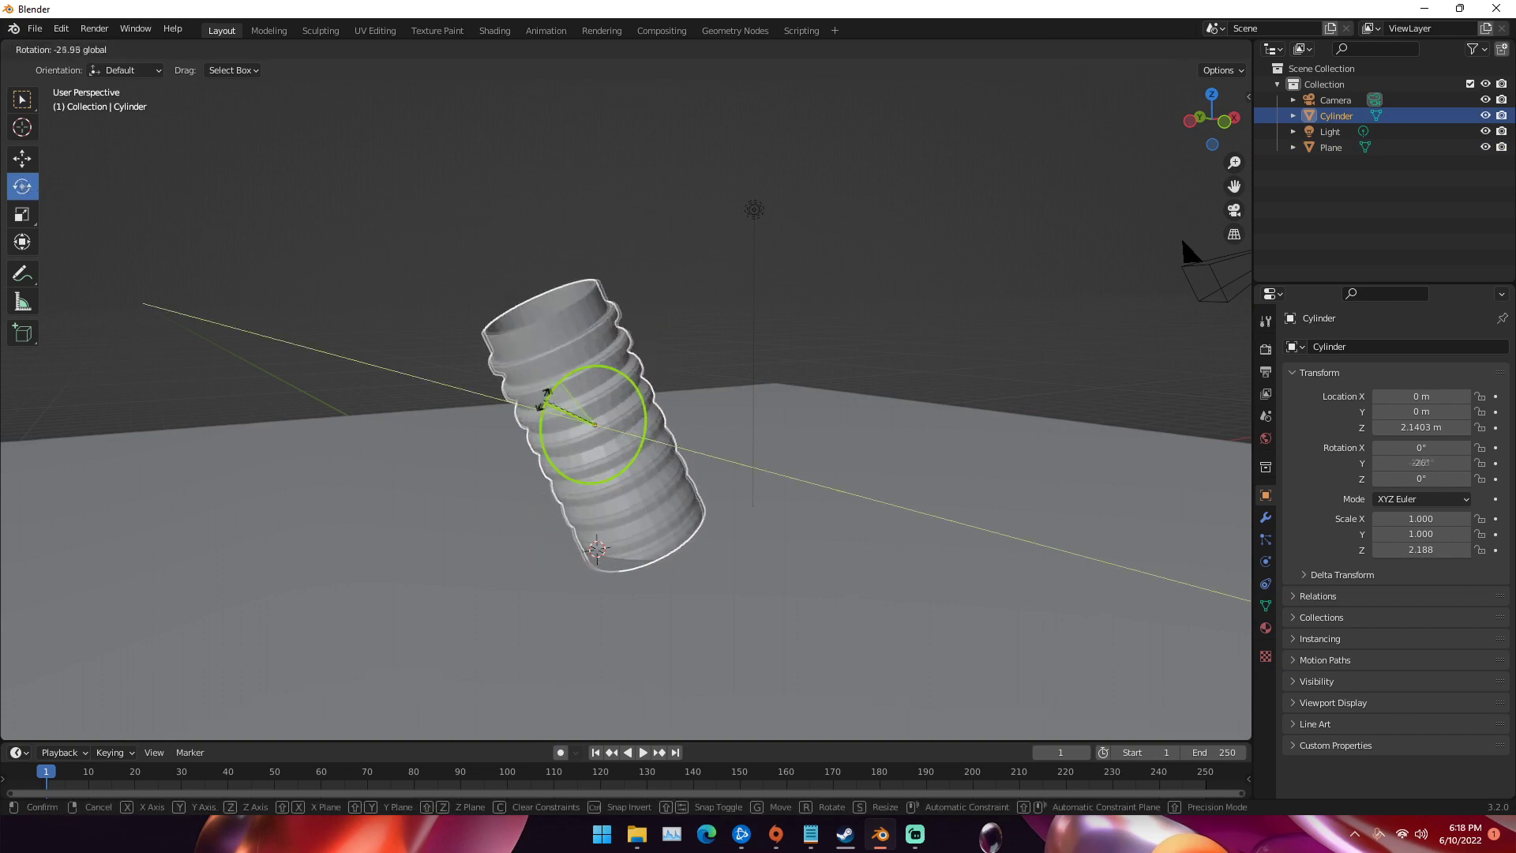
pyautogui.moveTo(543, 401); pyautogui.dragTo(514, 399, button='middle')
# Move the tilted cylinder so its lower edge rests on the floor plane
pyautogui.press('g')
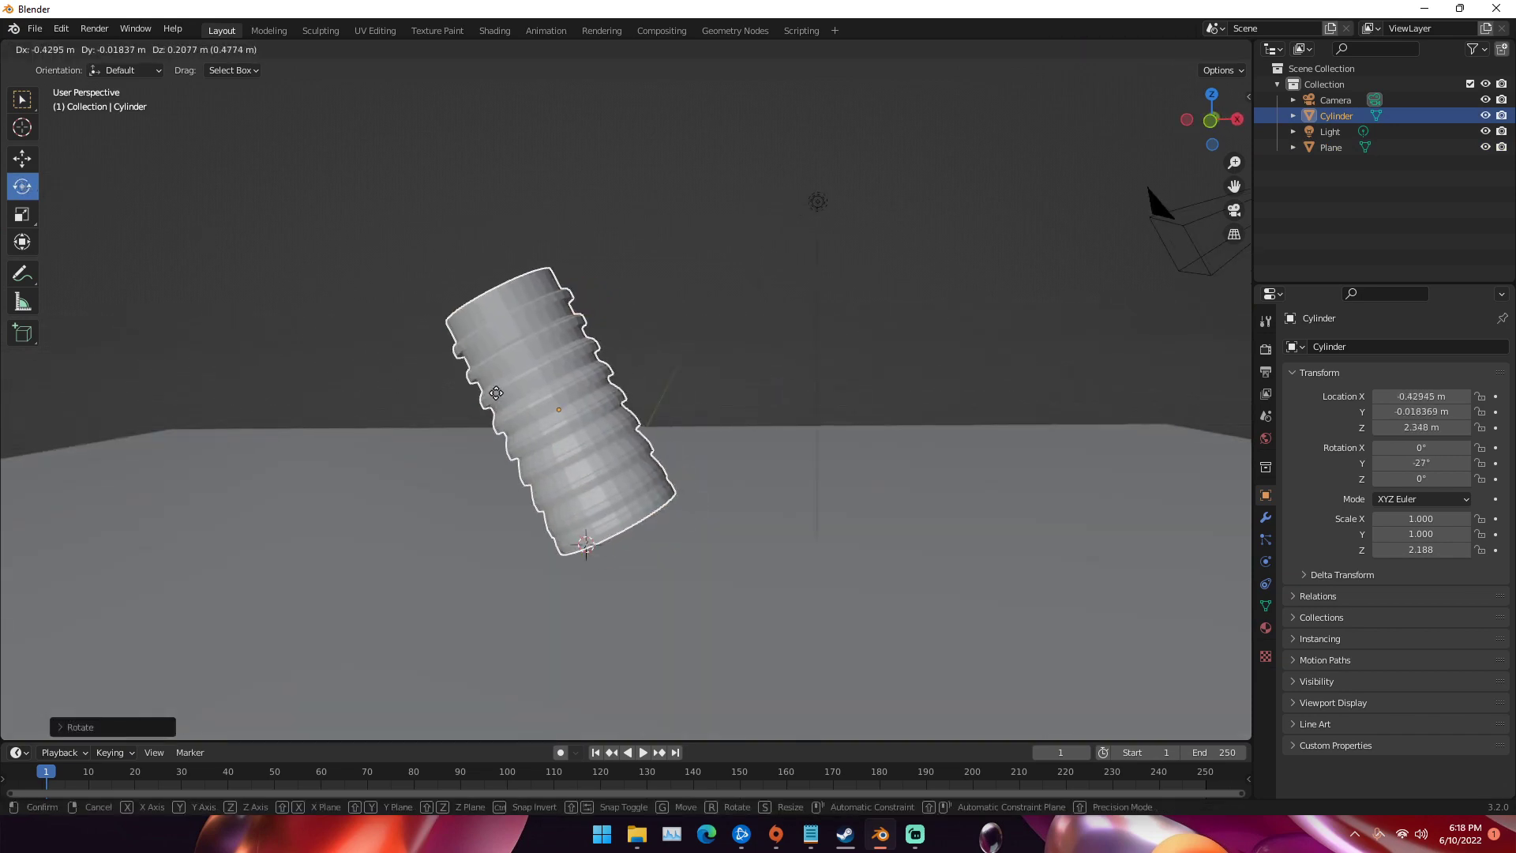
pyautogui.click(505, 426)
pyautogui.scroll(3, 641, 462)
pyautogui.keyDown('shift'); pyautogui.moveTo(640, 462); pyautogui.dragTo(739, 351, button='middle'); pyautogui.keyUp('shift')
pyautogui.press('g')
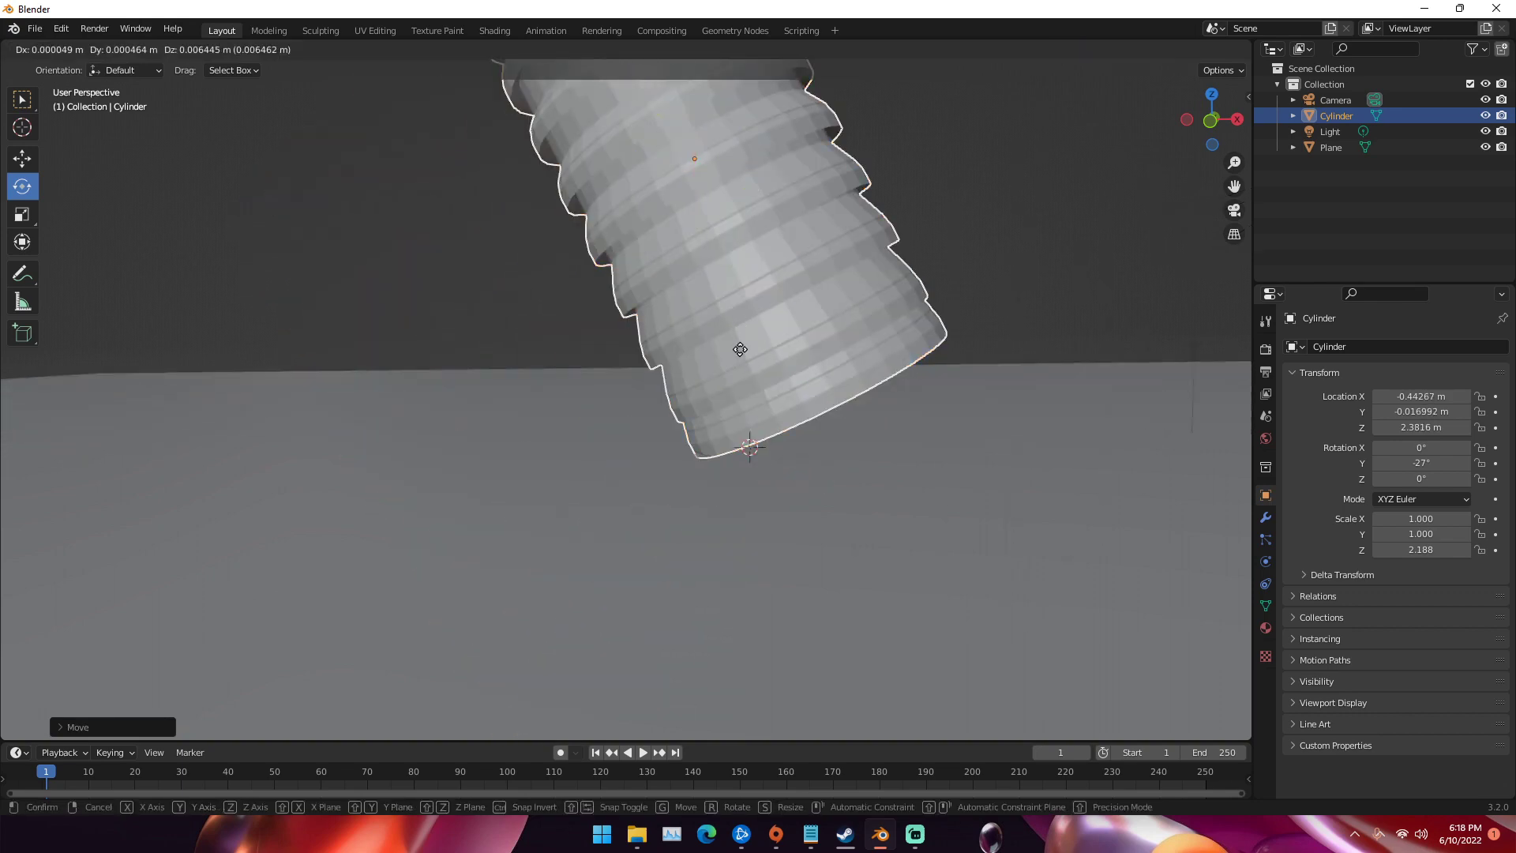
pyautogui.click(740, 348)
pyautogui.scroll(-3, 741, 351)
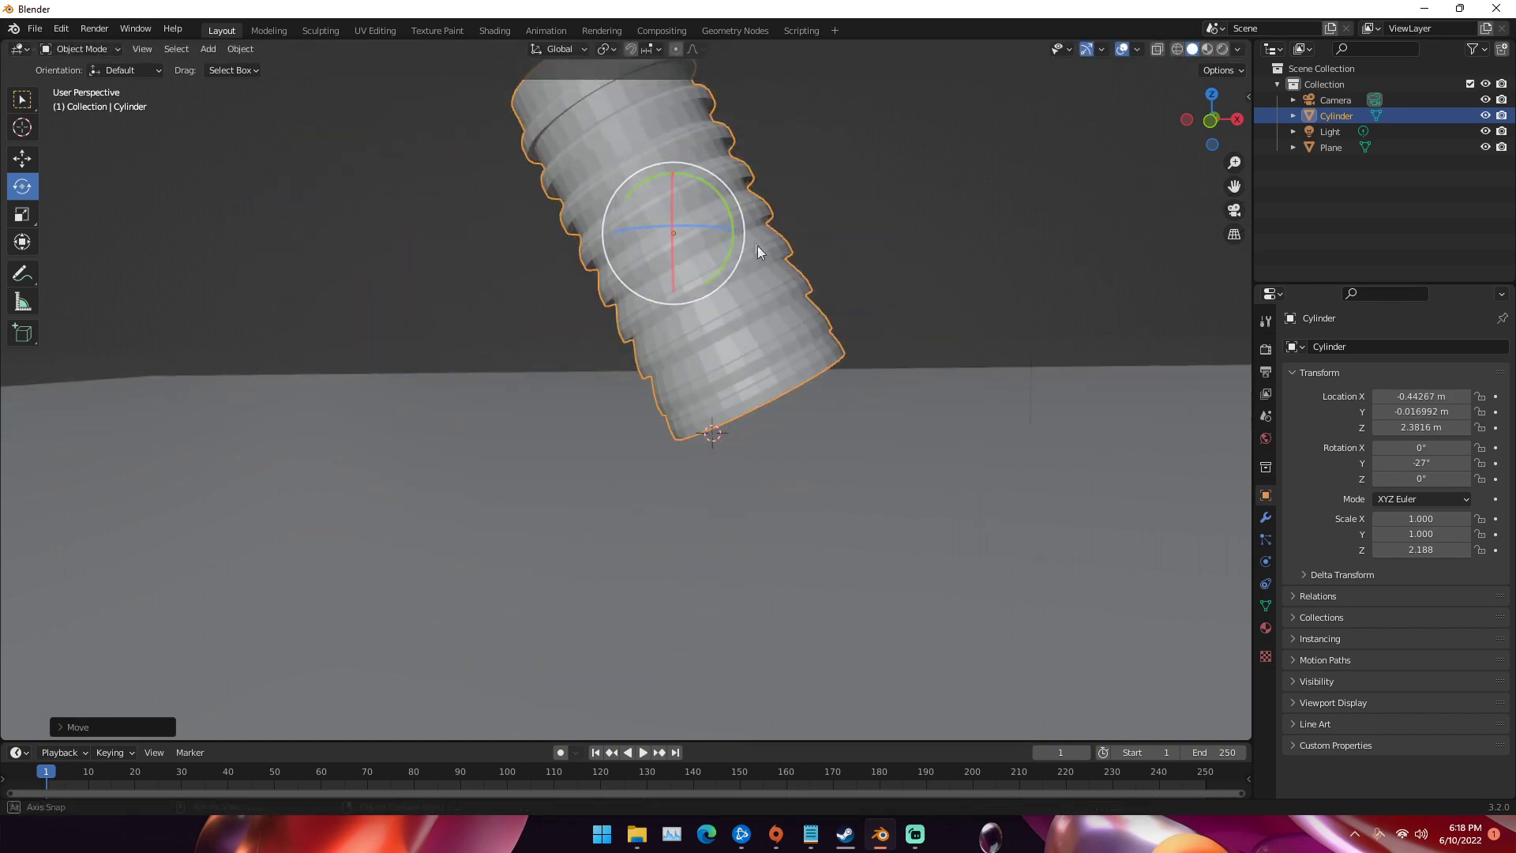
pyautogui.moveTo(758, 244); pyautogui.dragTo(808, 294, button='middle')
pyautogui.scroll(-5, 808, 294)
pyautogui.click(803, 153)
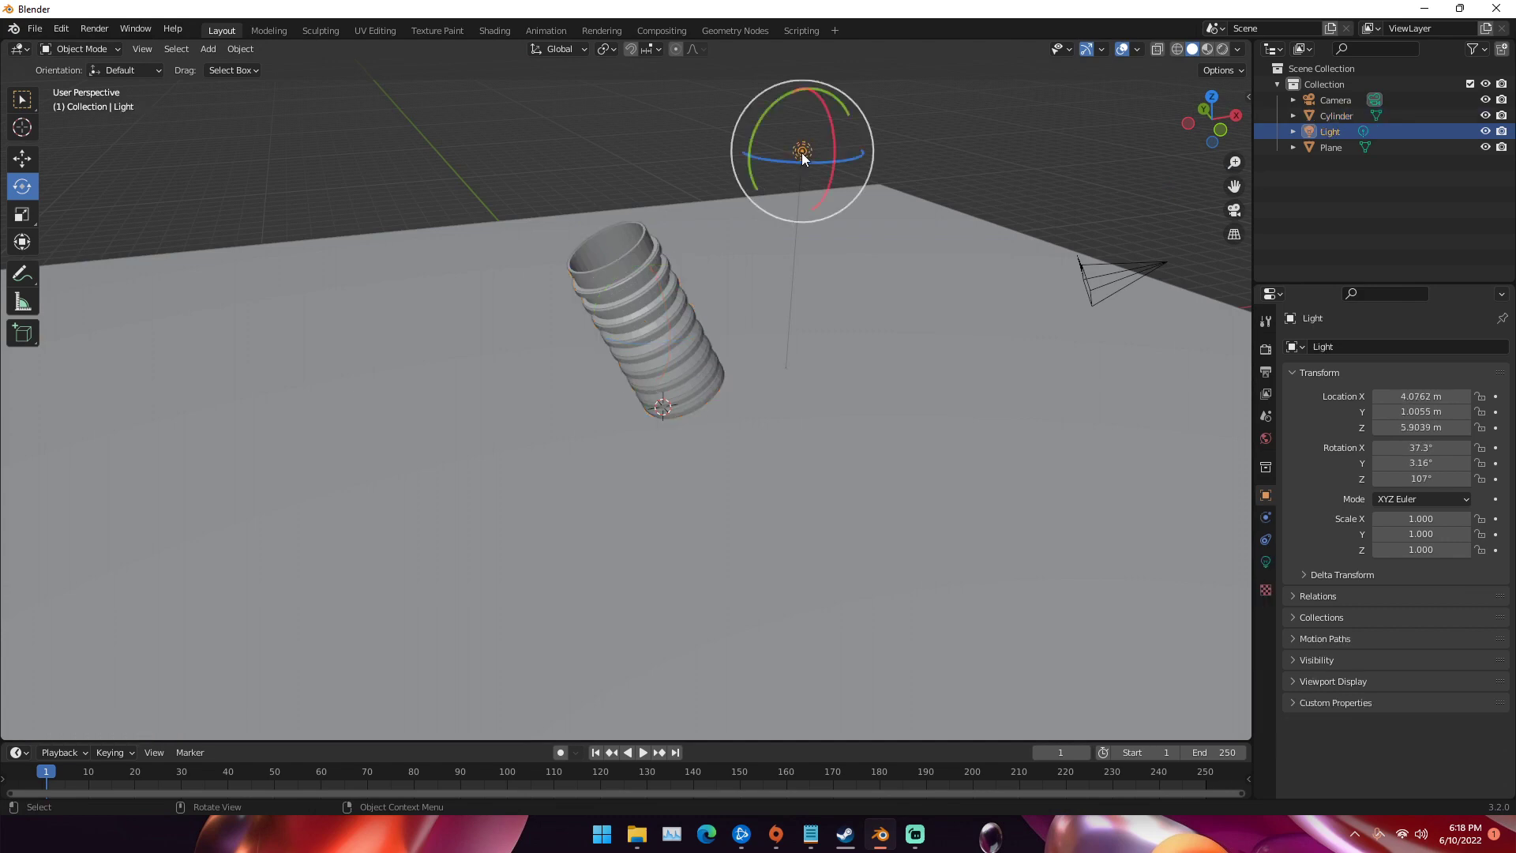
# Replace the existing light with an area light placed above and angled toward the cylinder
pyautogui.press('Delete')
pyautogui.hotkey('shift', 'a')
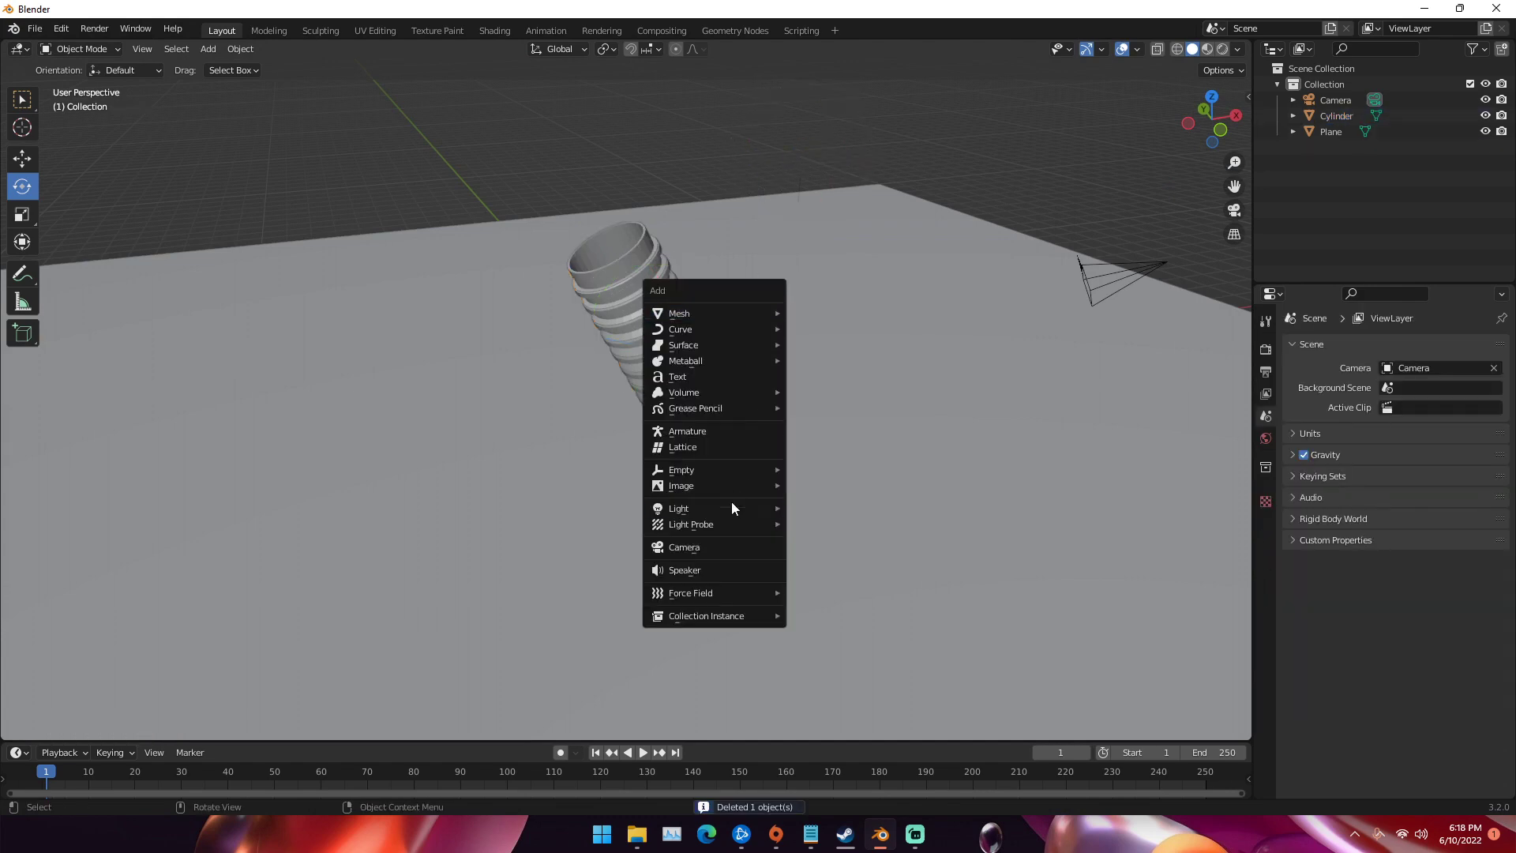
pyautogui.moveTo(738, 509)
pyautogui.click(817, 557)
pyautogui.press('g')
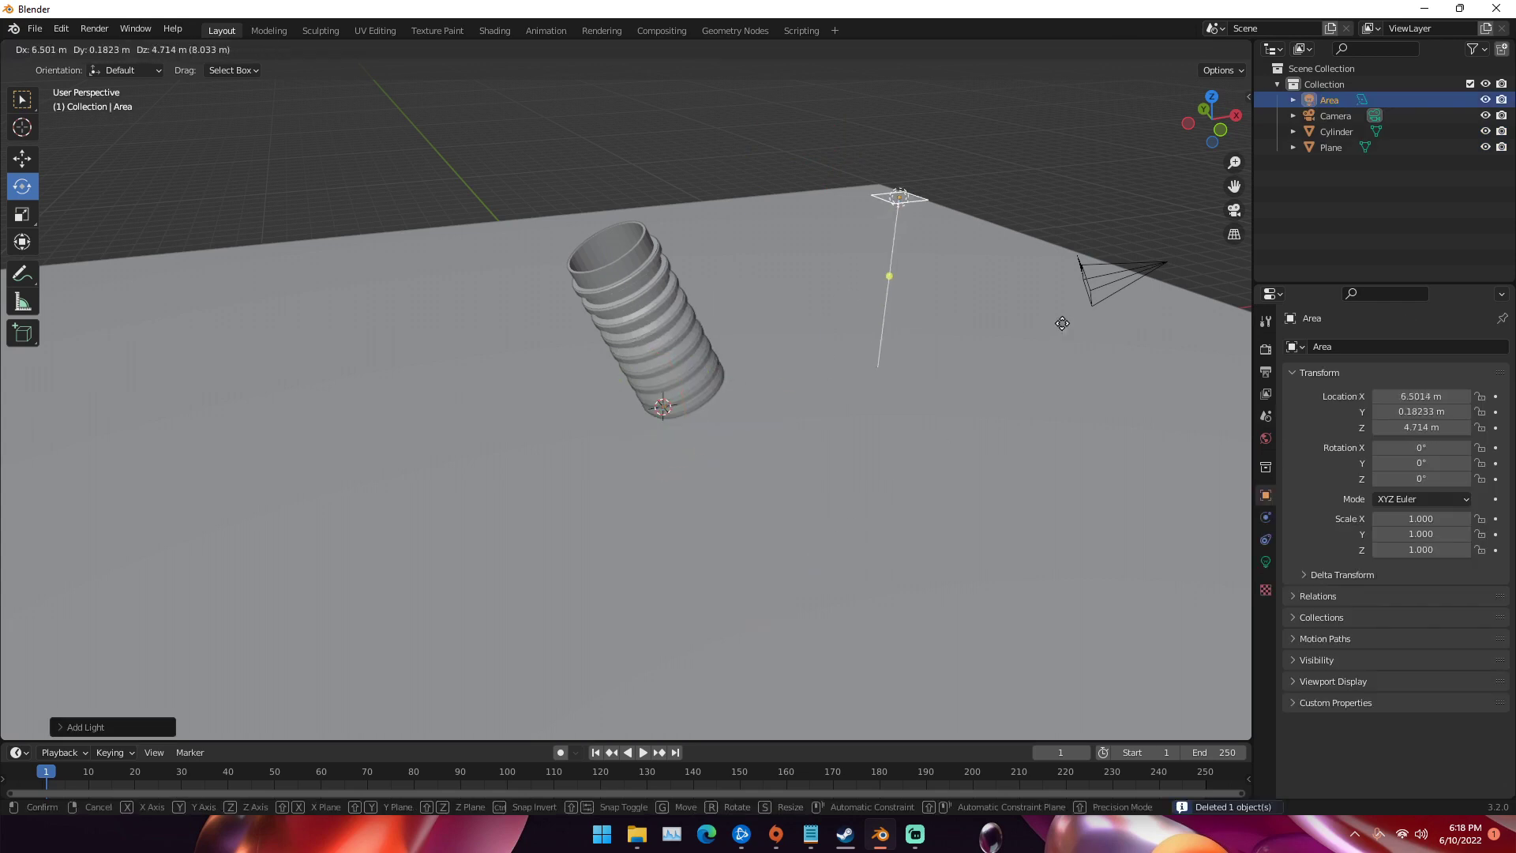
pyautogui.click(1050, 319)
pyautogui.moveTo(1050, 320); pyautogui.dragTo(830, 257, button='middle')
pyautogui.press('r')
pyautogui.press('r')
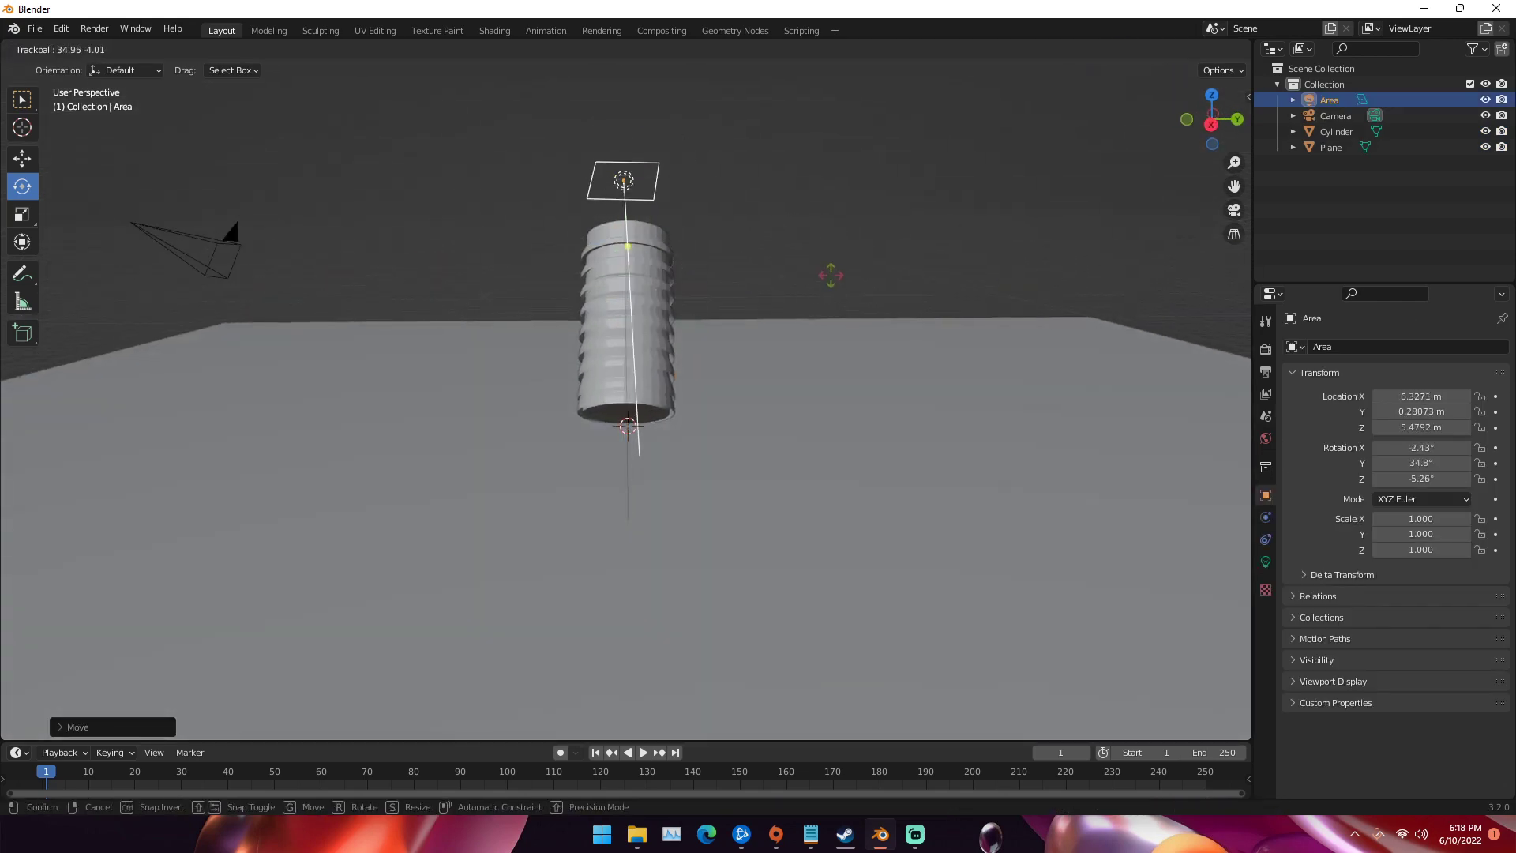
pyautogui.click(839, 297)
pyautogui.moveTo(839, 298); pyautogui.dragTo(1059, 310, button='middle')
pyautogui.press('g')
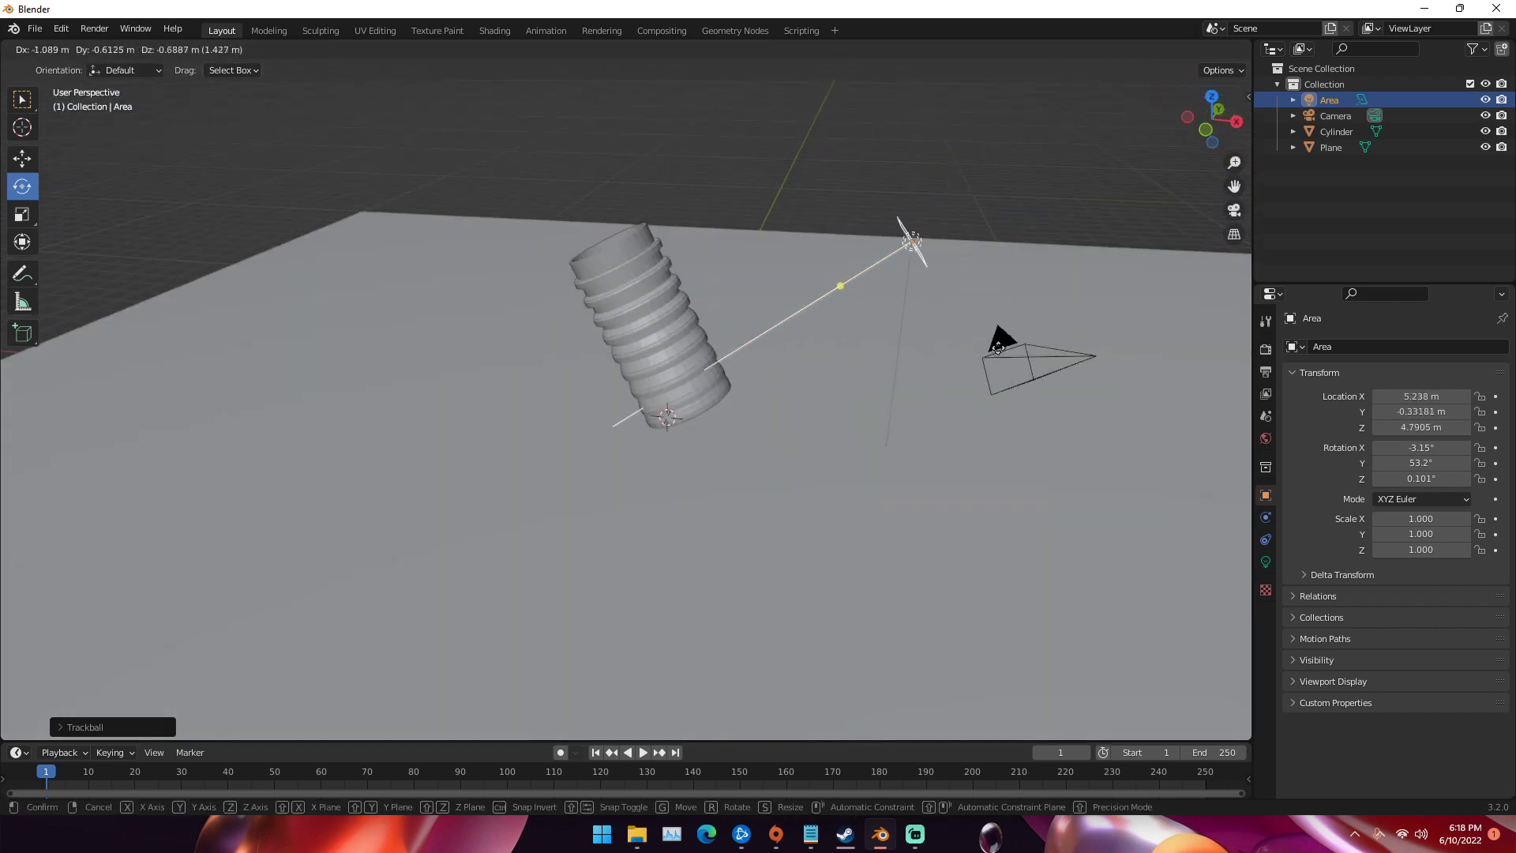
pyautogui.click(1002, 352)
# Set the area light's power to 500 W and its size to 5 m
pyautogui.click(1266, 561)
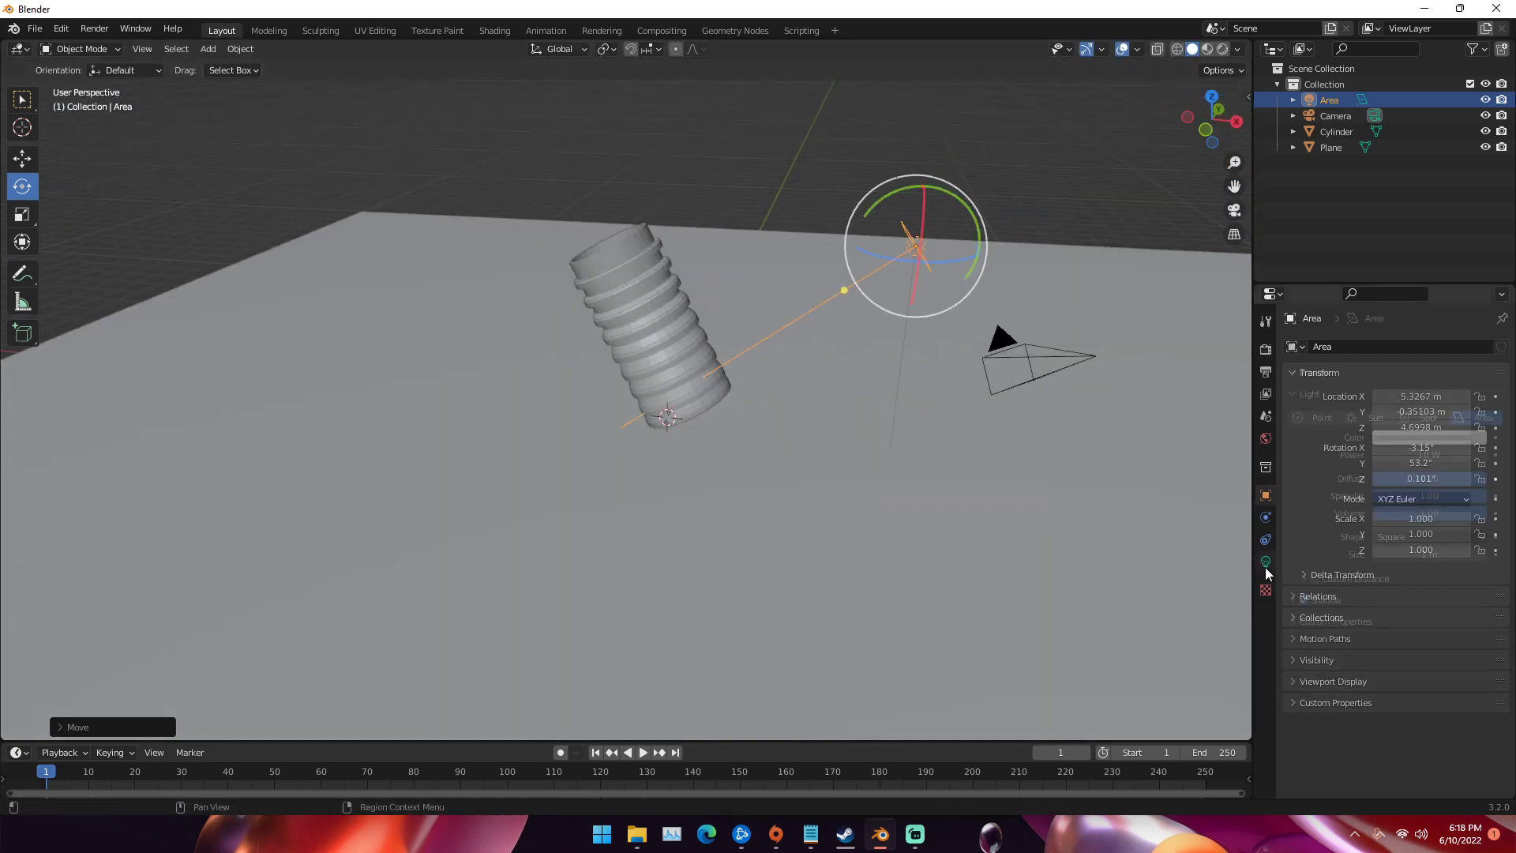
pyautogui.doubleClick(1410, 454)
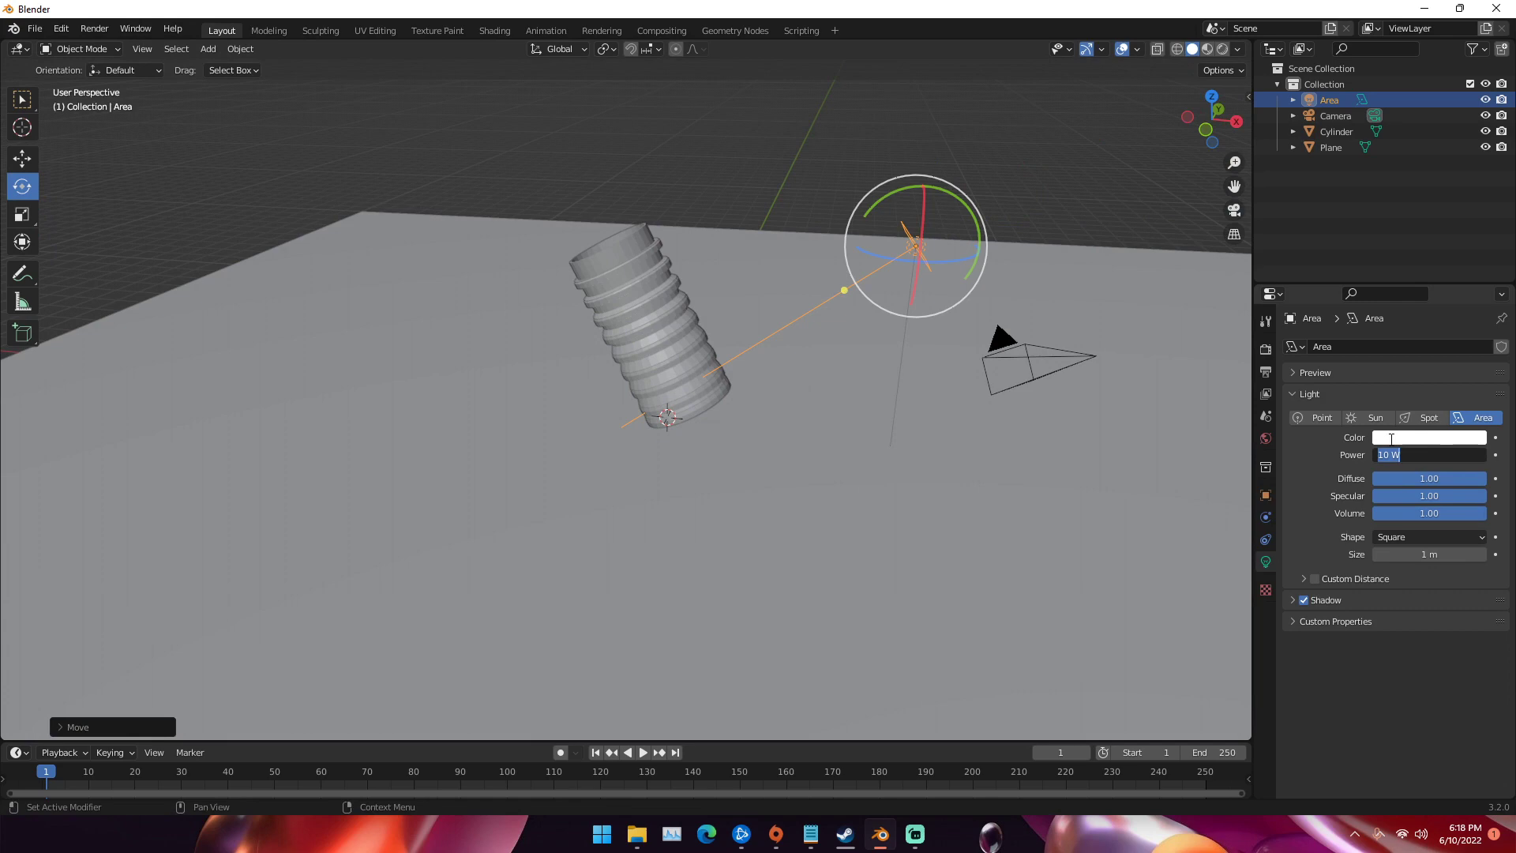
pyautogui.write('500')
pyautogui.press('Return')
pyautogui.doubleClick(1405, 550)
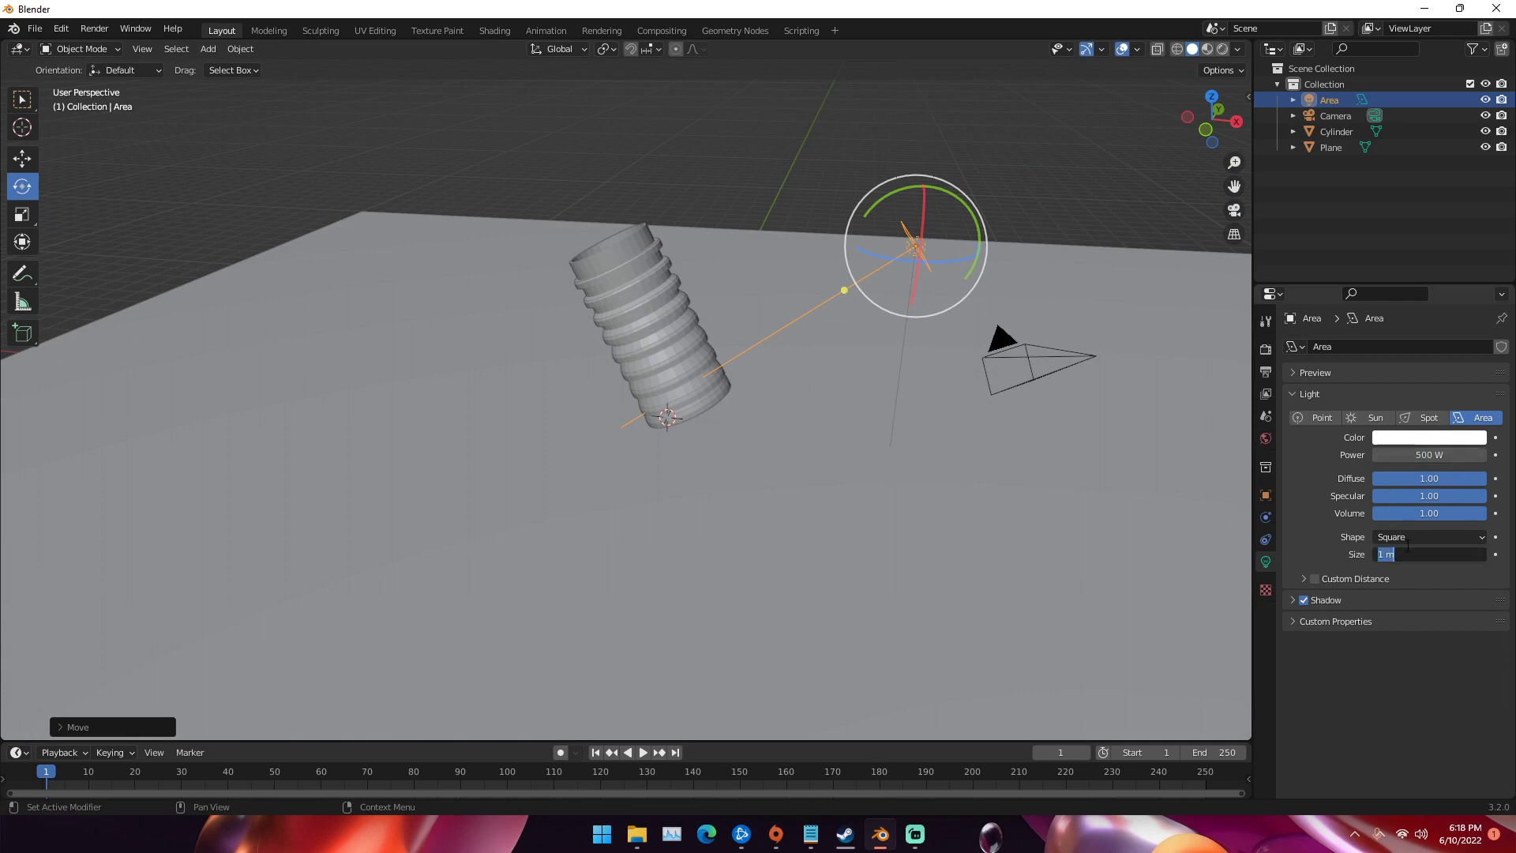
pyautogui.write('5')
pyautogui.press('Return')
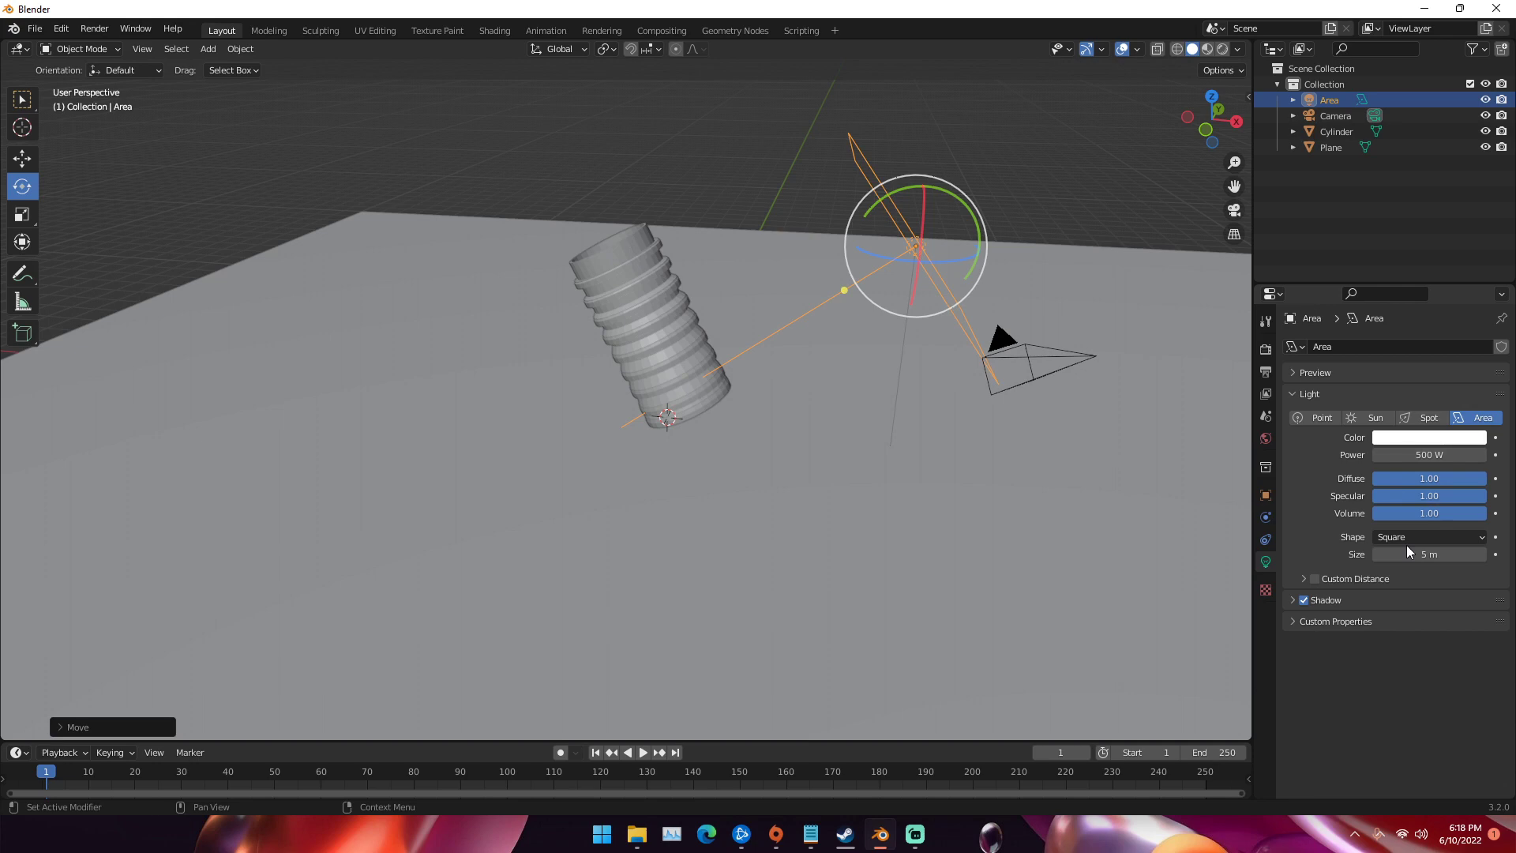
pyautogui.click(1266, 349)
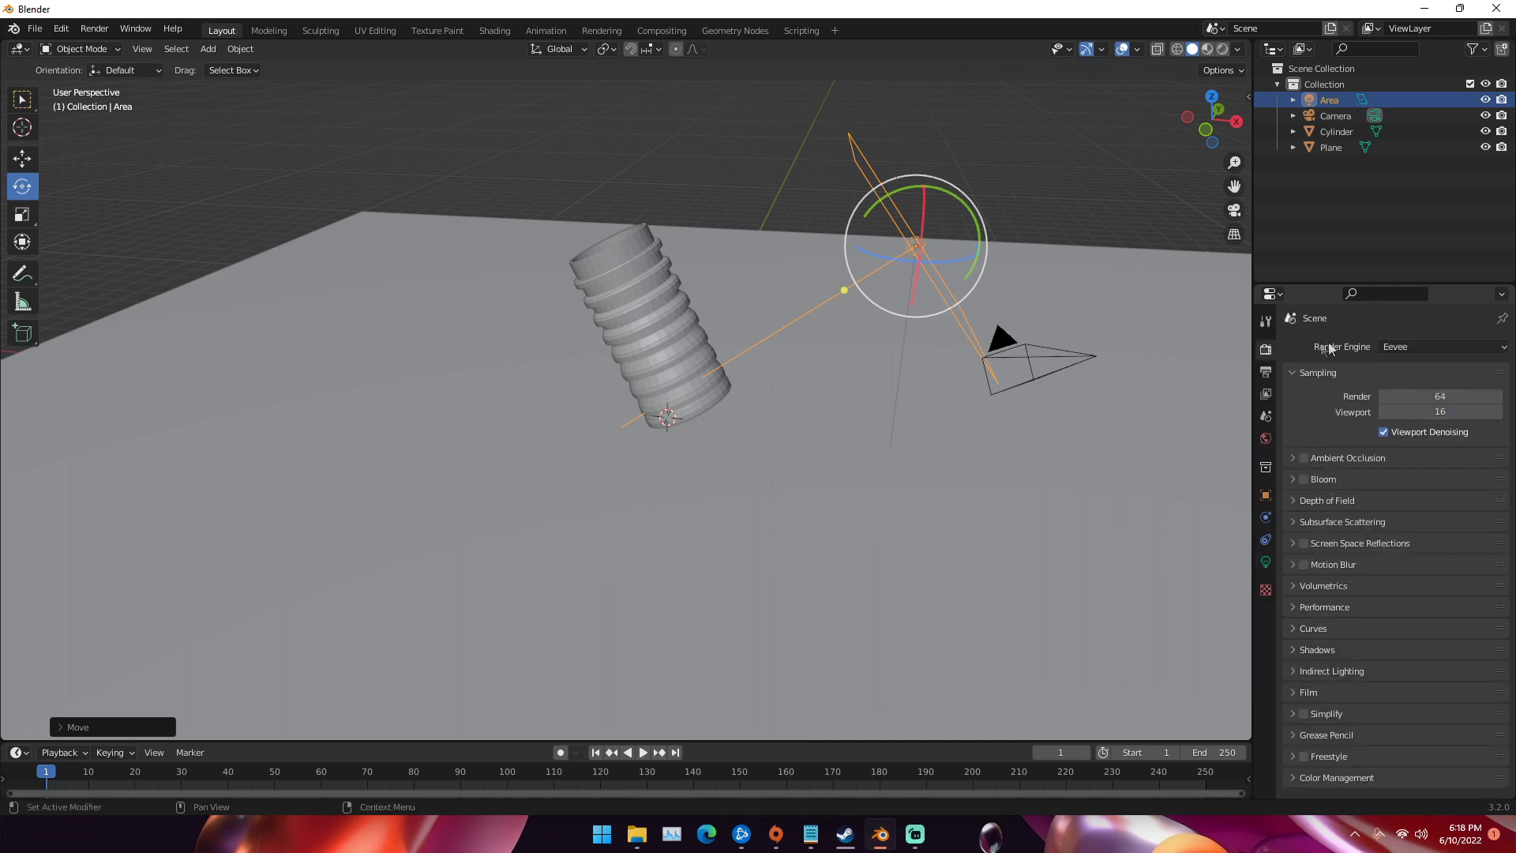
# Switch the render engine to Cycles with GPU Compute as the device
pyautogui.click(1394, 347)
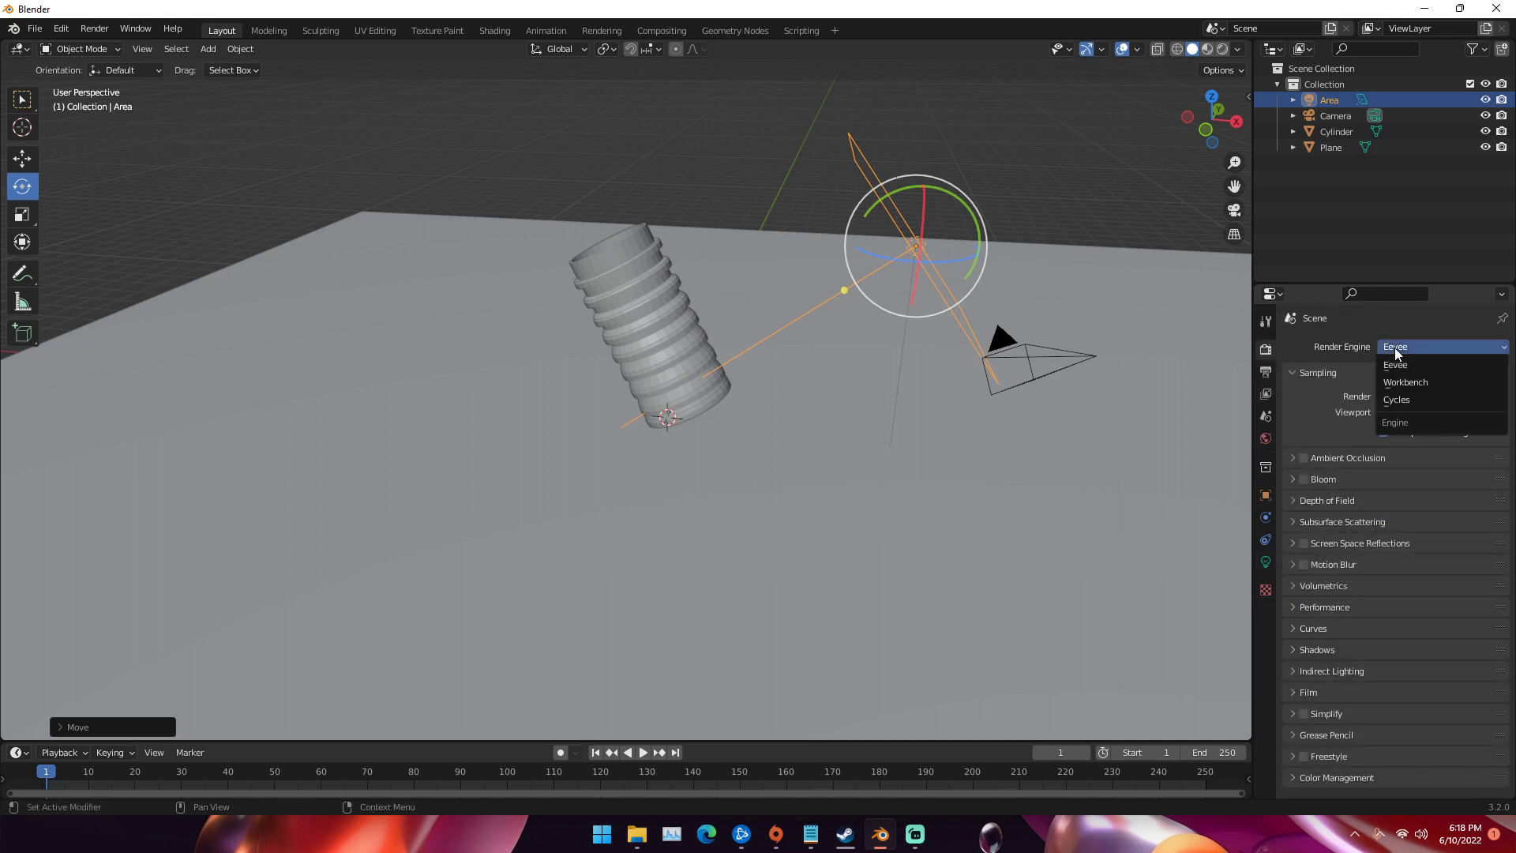
pyautogui.click(1406, 400)
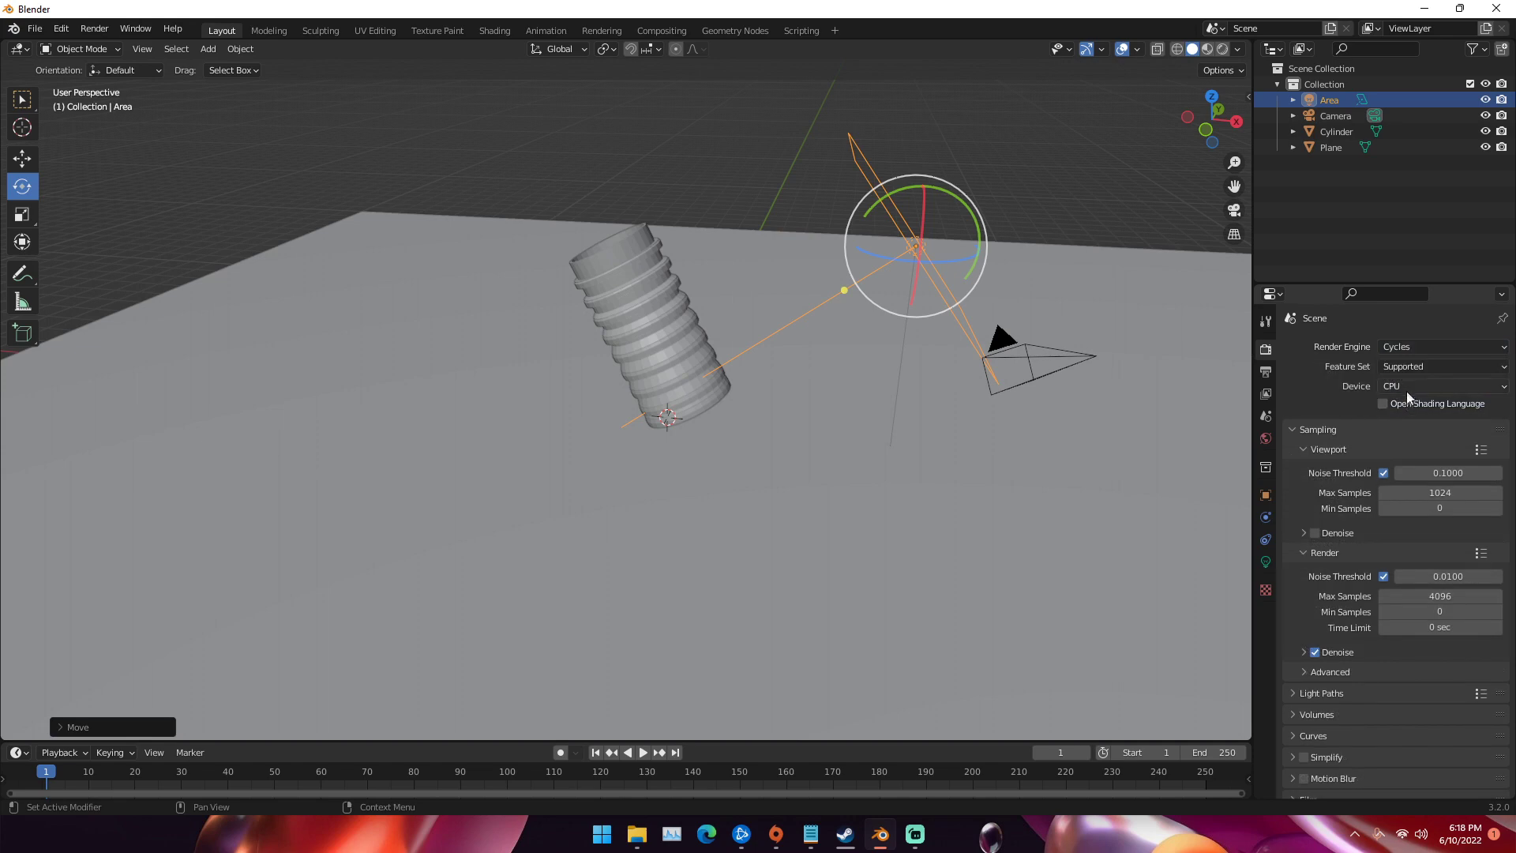
pyautogui.click(1406, 390)
pyautogui.click(1399, 418)
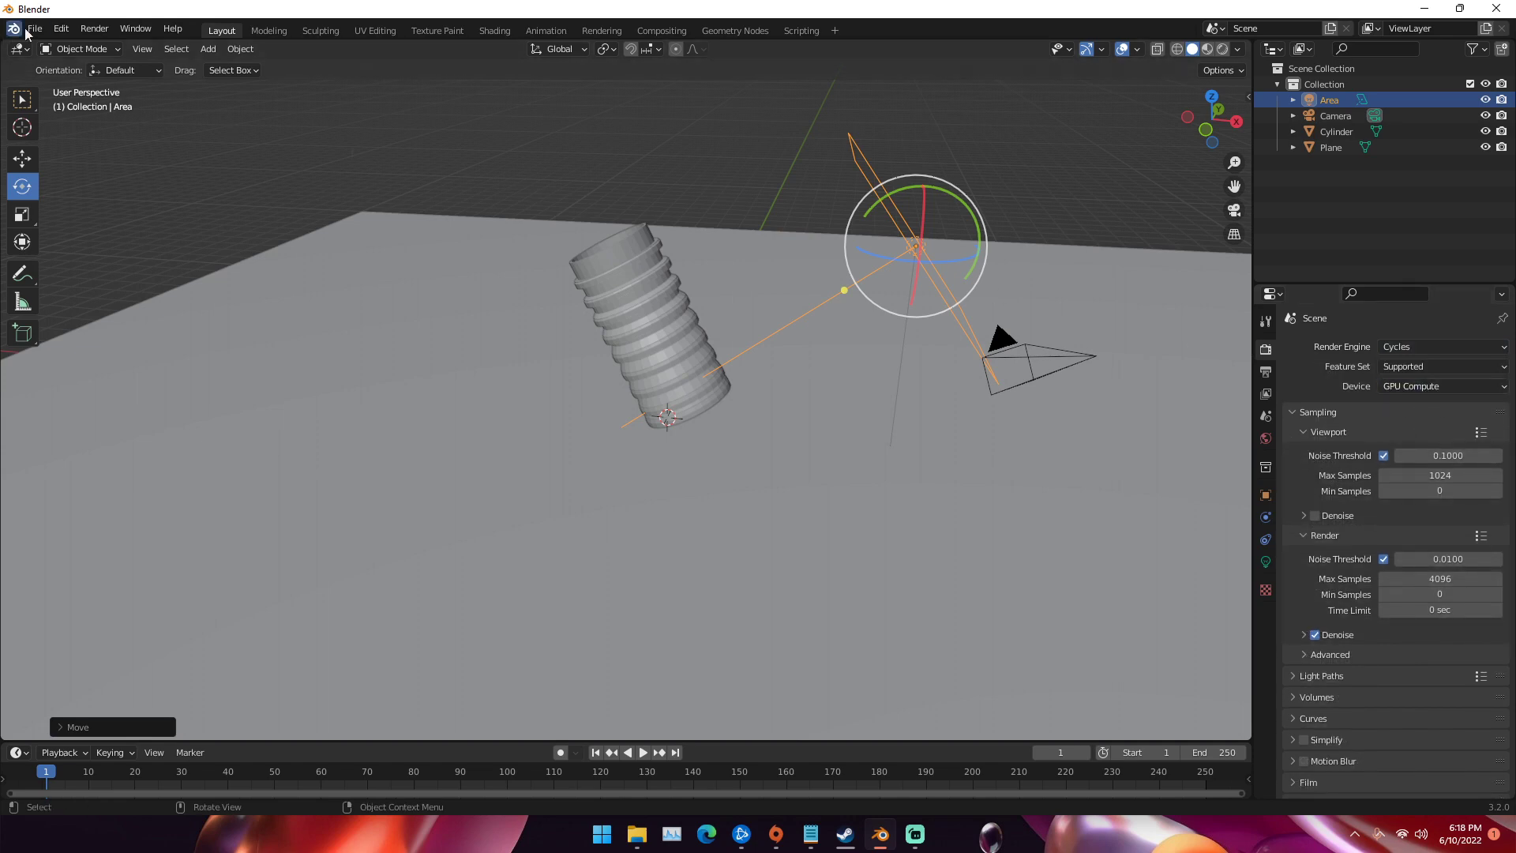
# Choose CUDA as the Cycles render device in Preferences > System and close Preferences
pyautogui.click(60, 29)
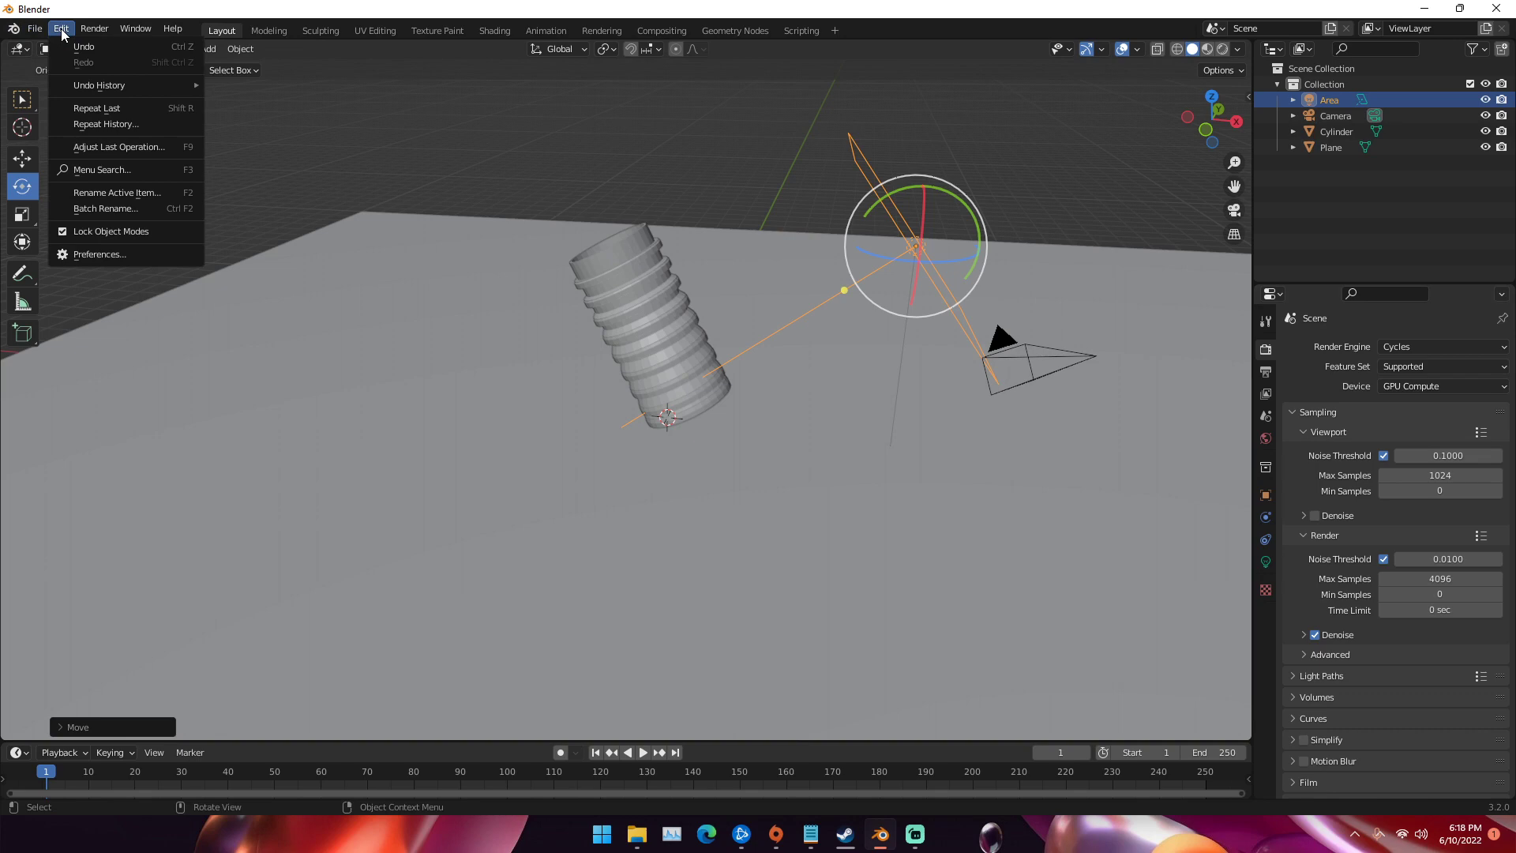
pyautogui.click(91, 253)
pyautogui.click(40, 284)
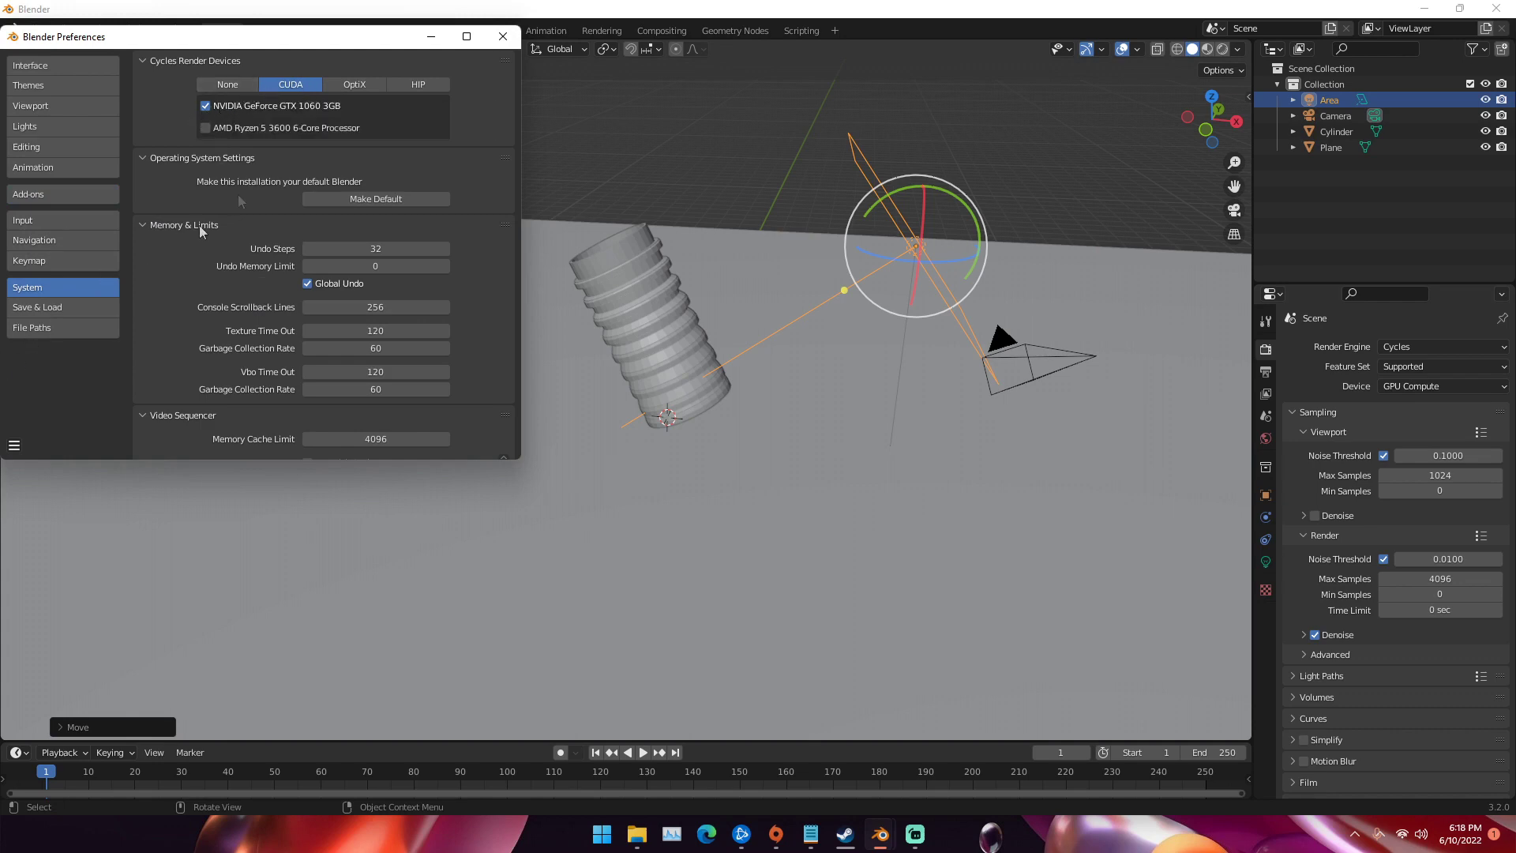
pyautogui.click(14, 447)
pyautogui.click(502, 37)
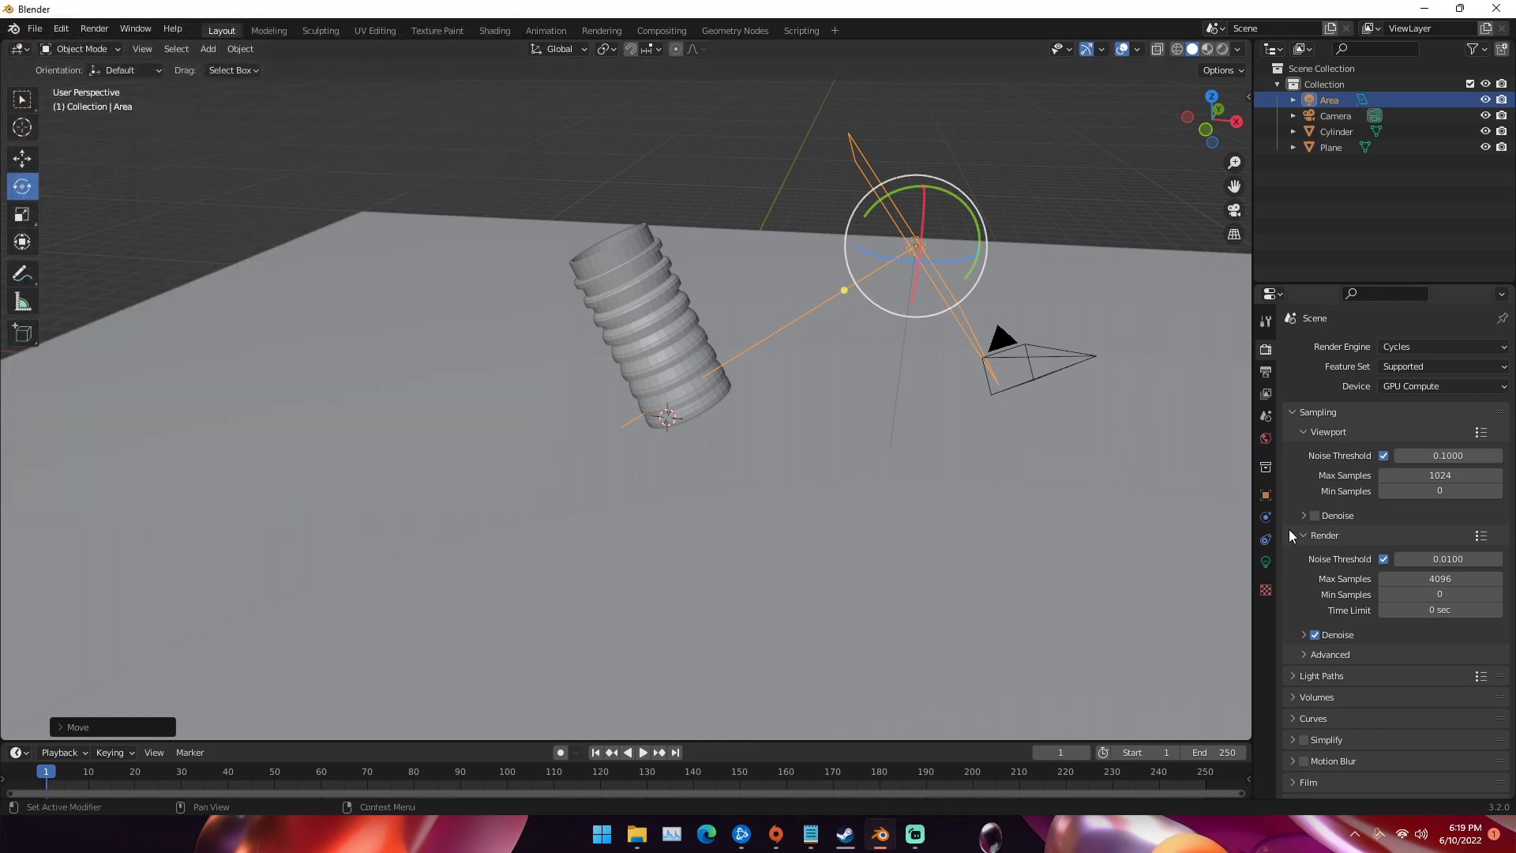
# Enable Shadow Caustics on the area light, then select the ribbed cylinder in solid view
pyautogui.click(1266, 562)
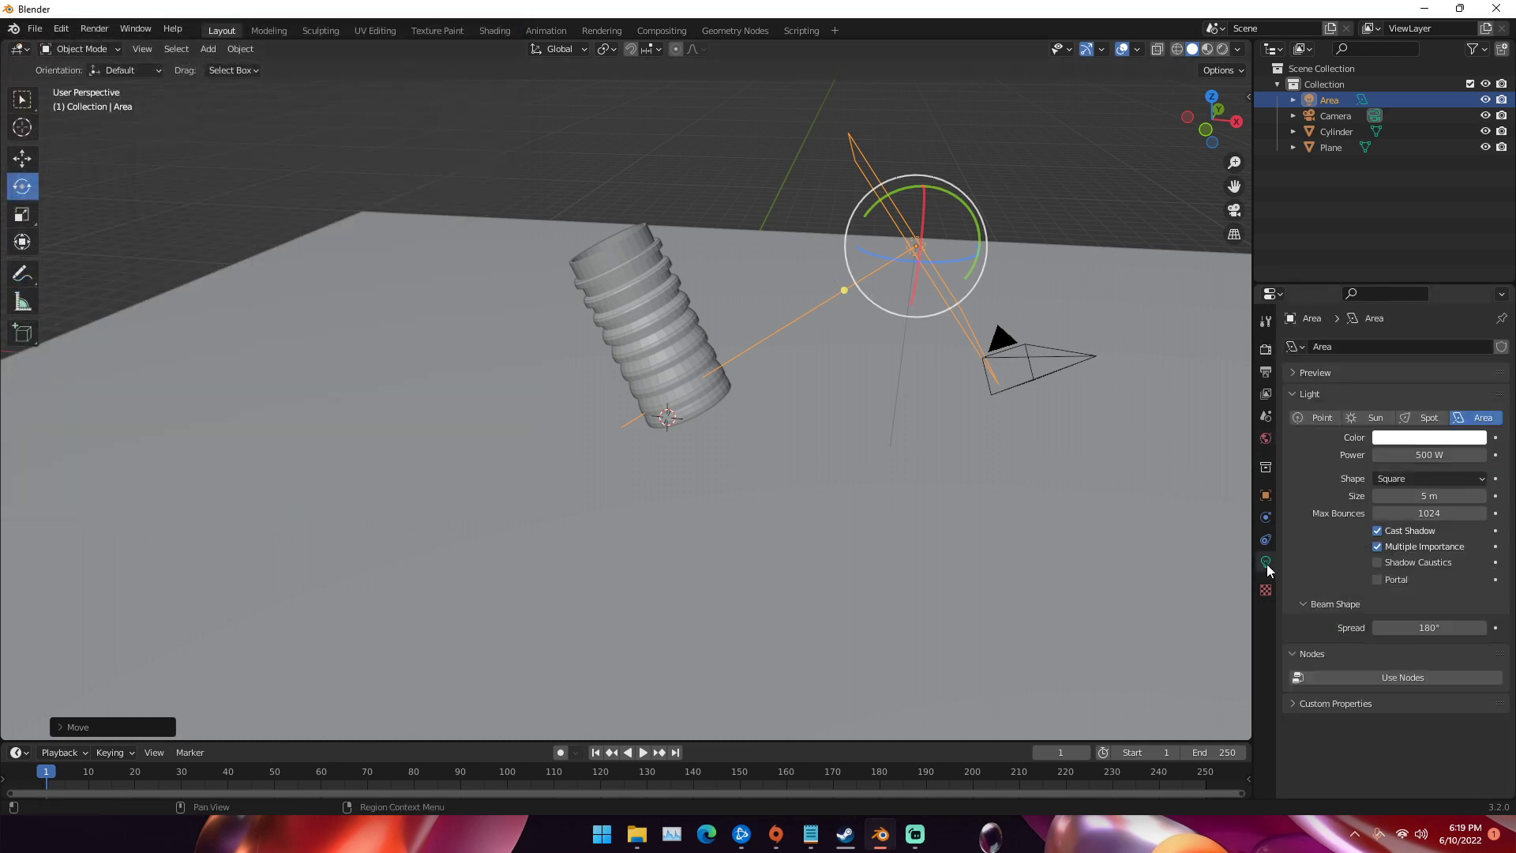
pyautogui.click(1379, 562)
pyautogui.moveTo(1177, 365)
pyautogui.mouseDown(button='middle')
pyautogui.moveTo(850, 332)
pyautogui.moveTo(868, 355)
pyautogui.moveTo(832, 344)
pyautogui.moveTo(892, 316)
pyautogui.mouseUp(button='middle')
pyautogui.press('z')
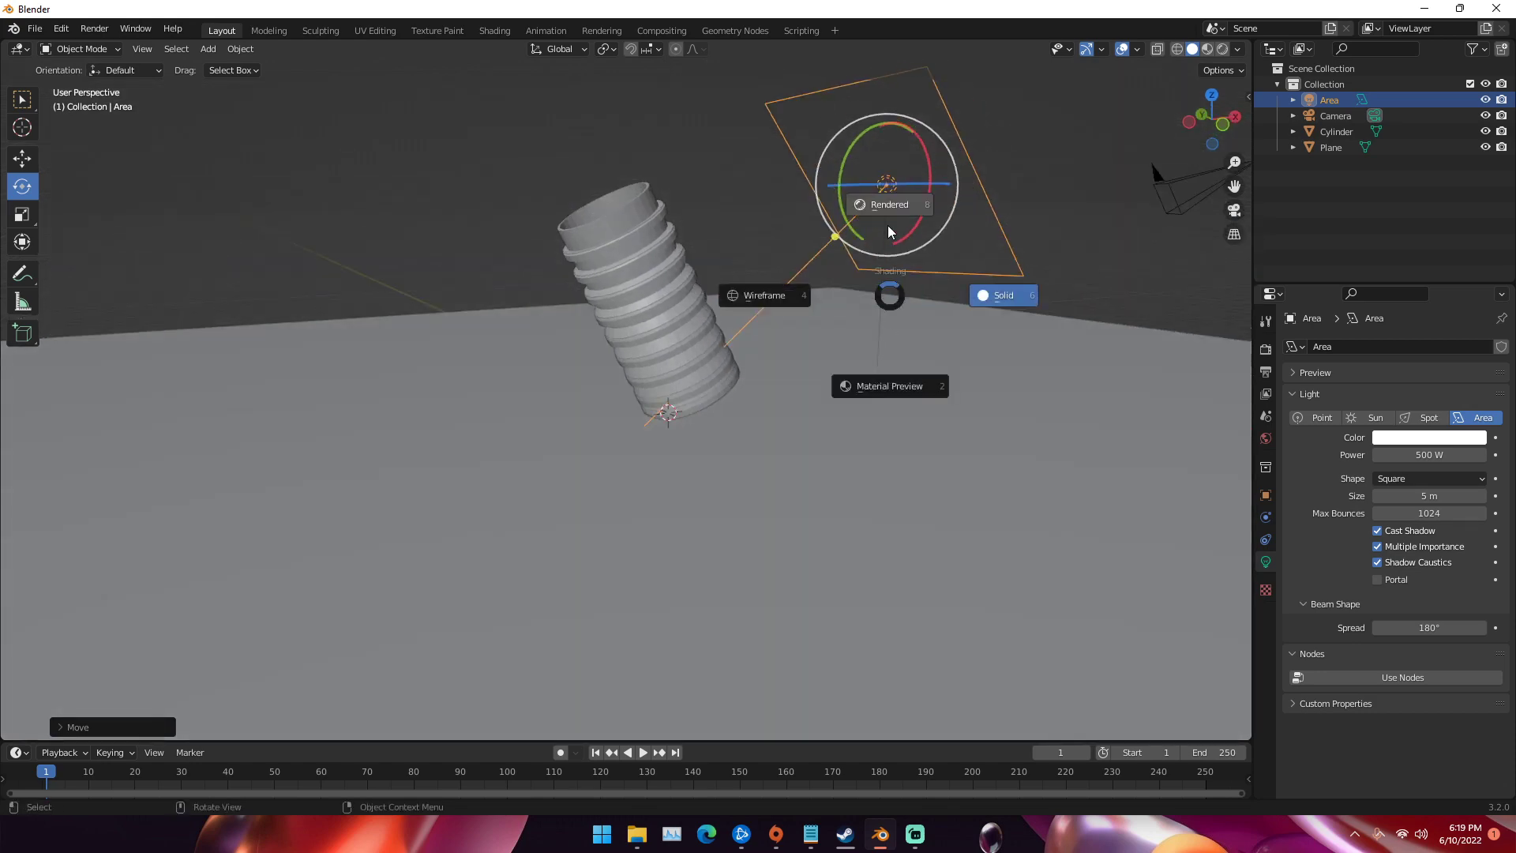
pyautogui.click(996, 296)
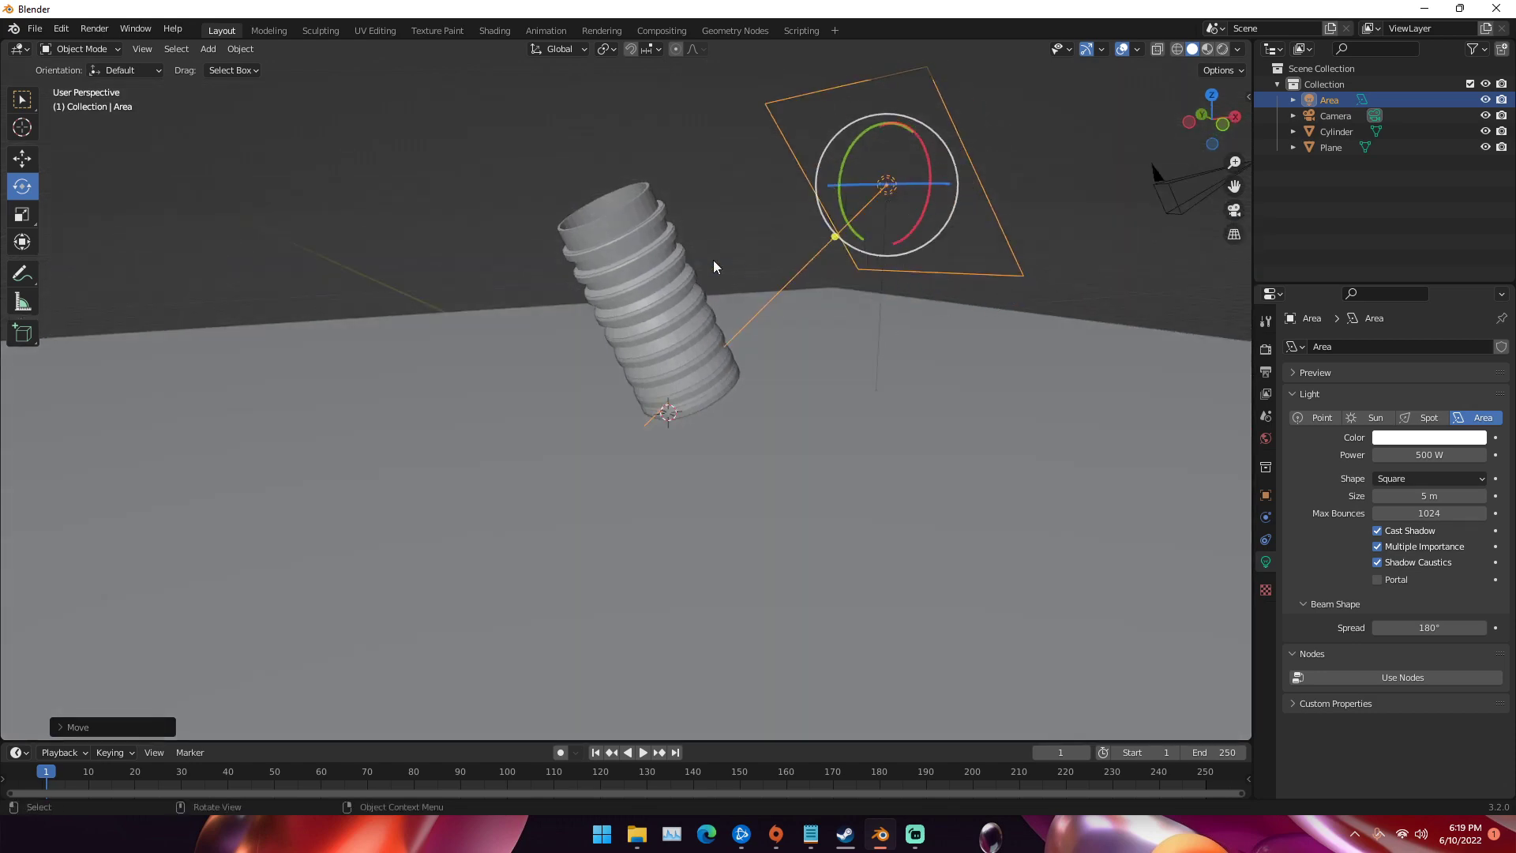
pyautogui.click(671, 249)
pyautogui.moveTo(677, 250); pyautogui.dragTo(724, 298, button='middle')
# Give the cylinder a new material, Material.001, removing the extra Material.002 slot
pyautogui.scroll(3, 640, 243)
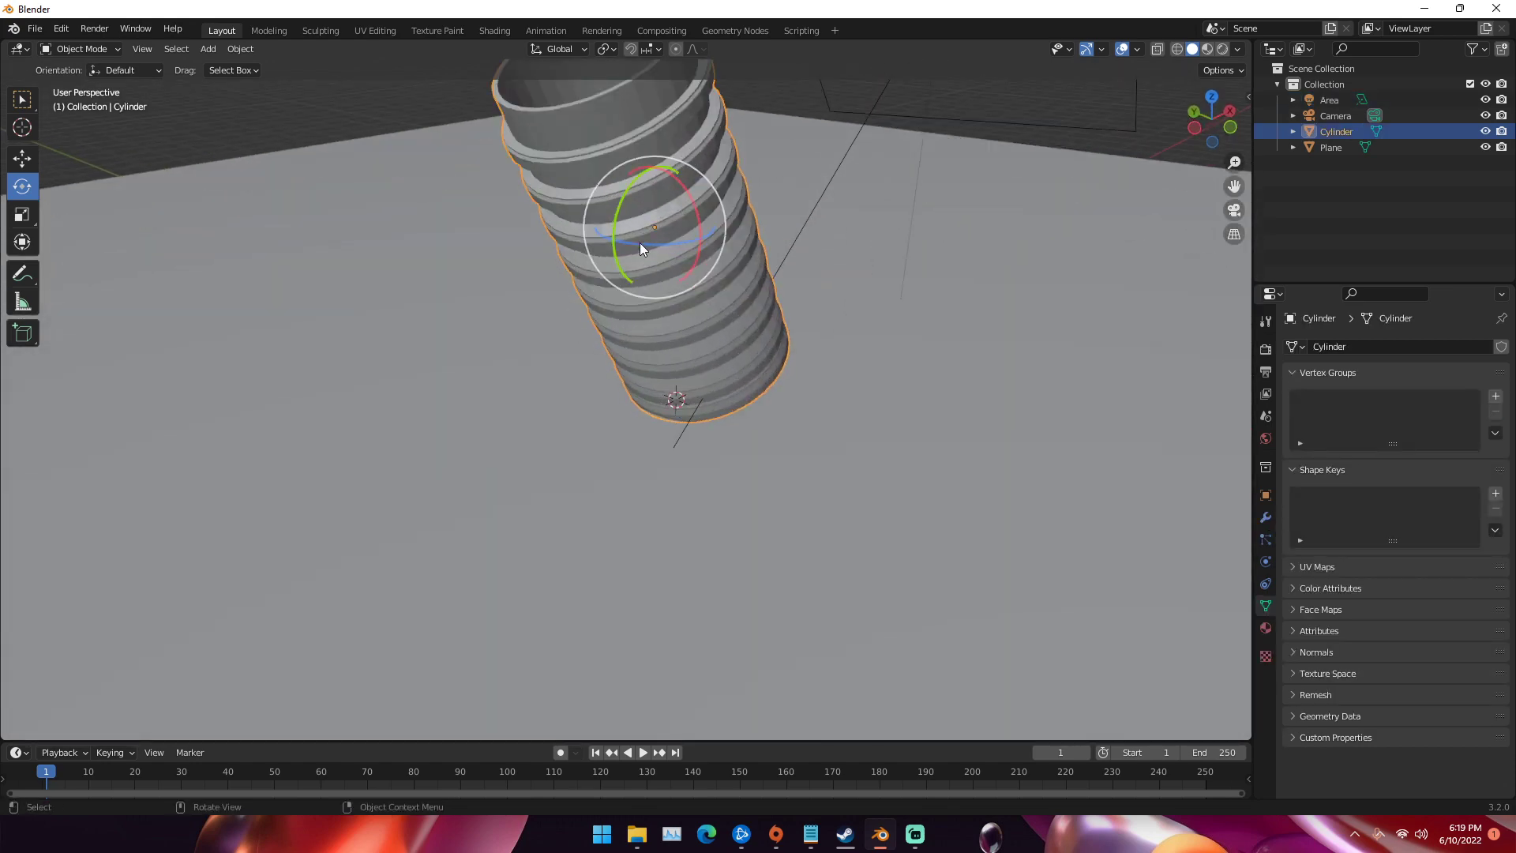
pyautogui.moveTo(666, 238); pyautogui.dragTo(597, 217, button='middle')
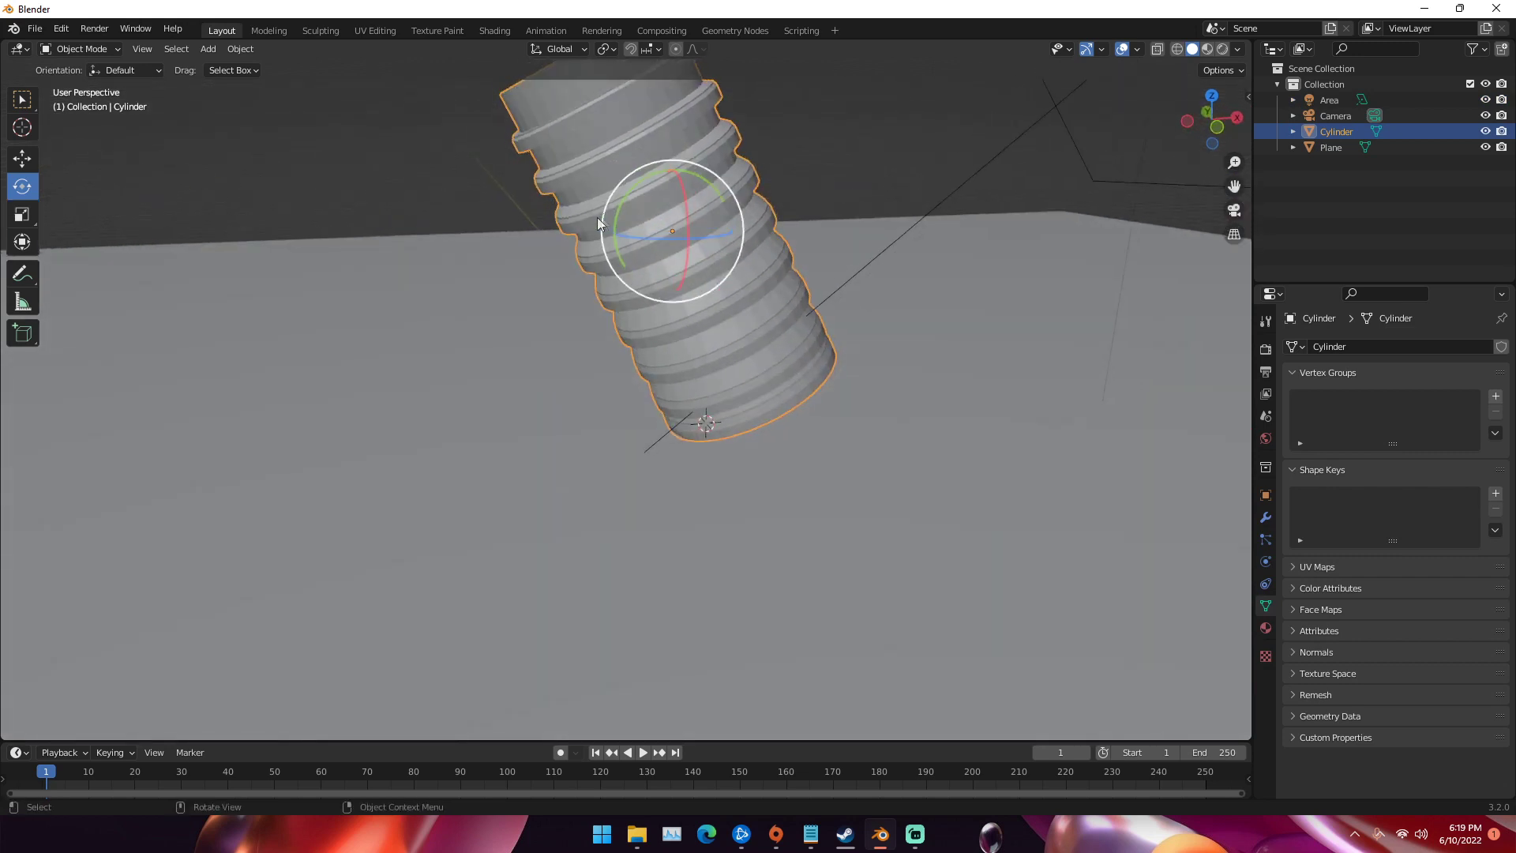
pyautogui.click(1266, 627)
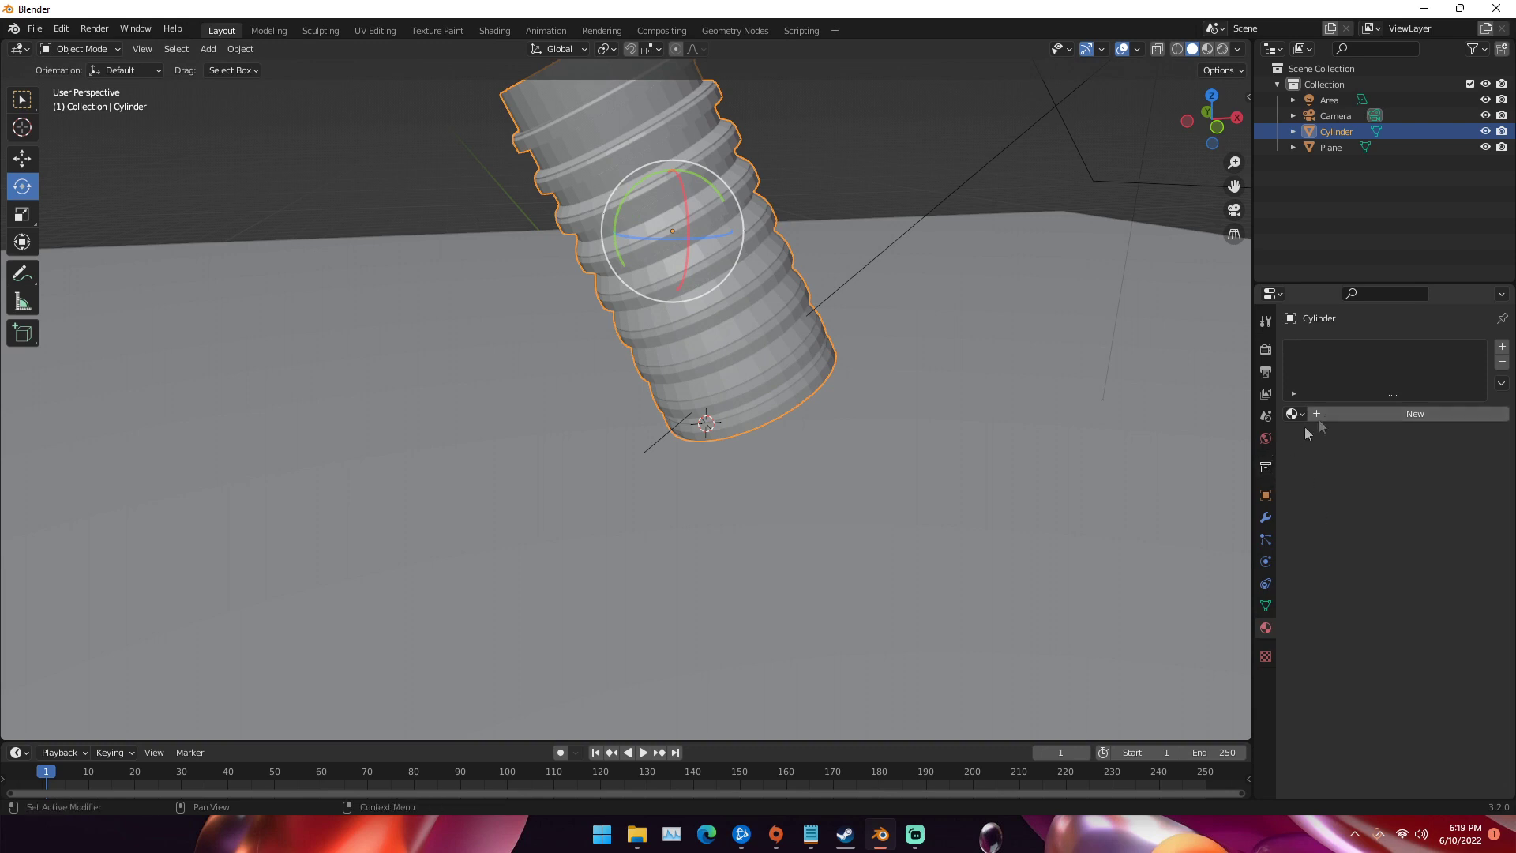
pyautogui.click(1414, 413)
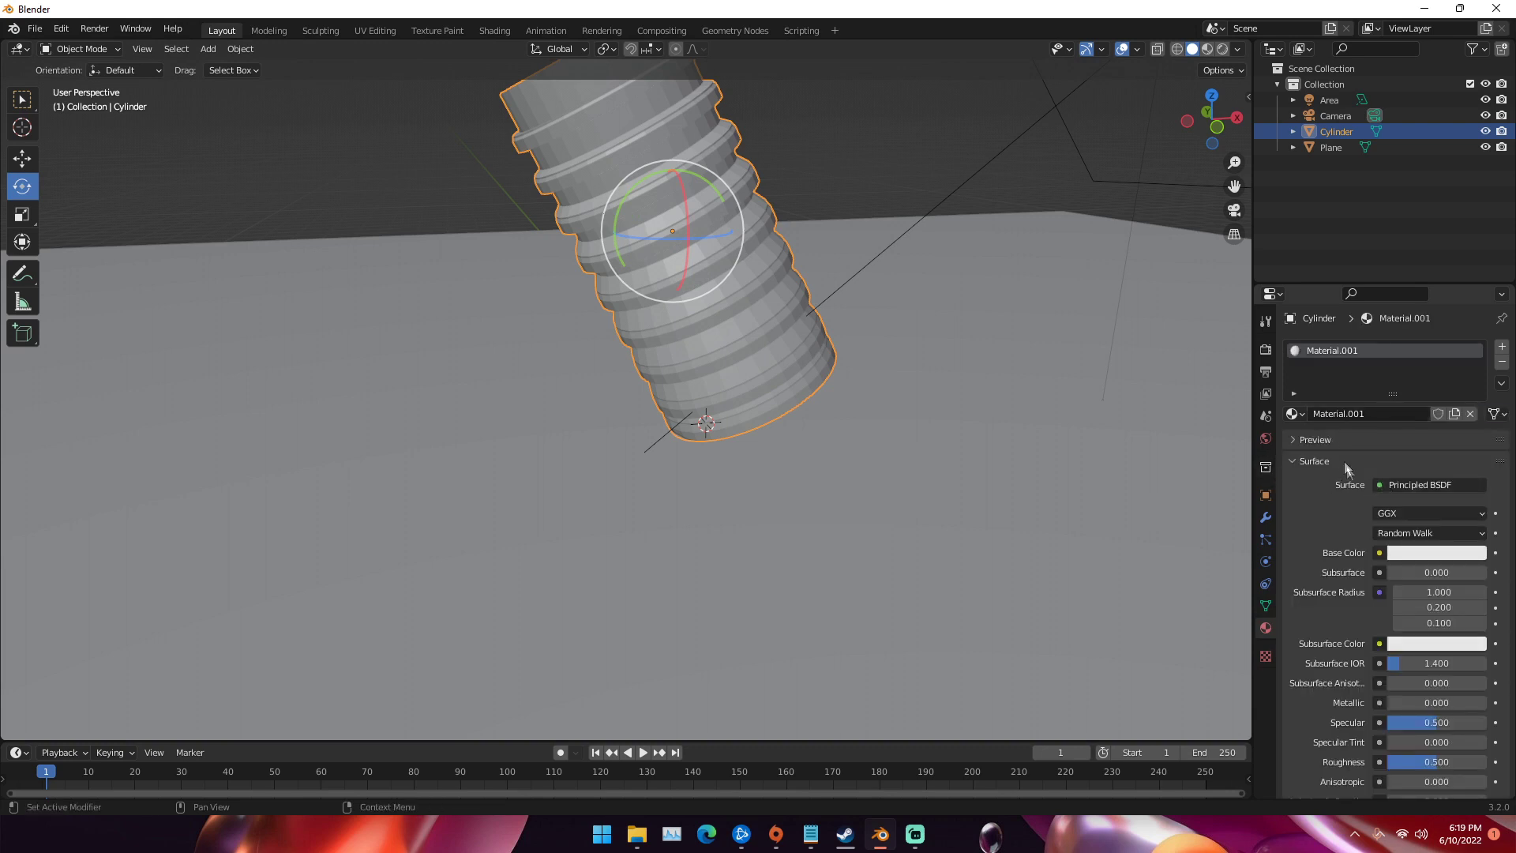
pyautogui.scroll(-7, 1358, 491)
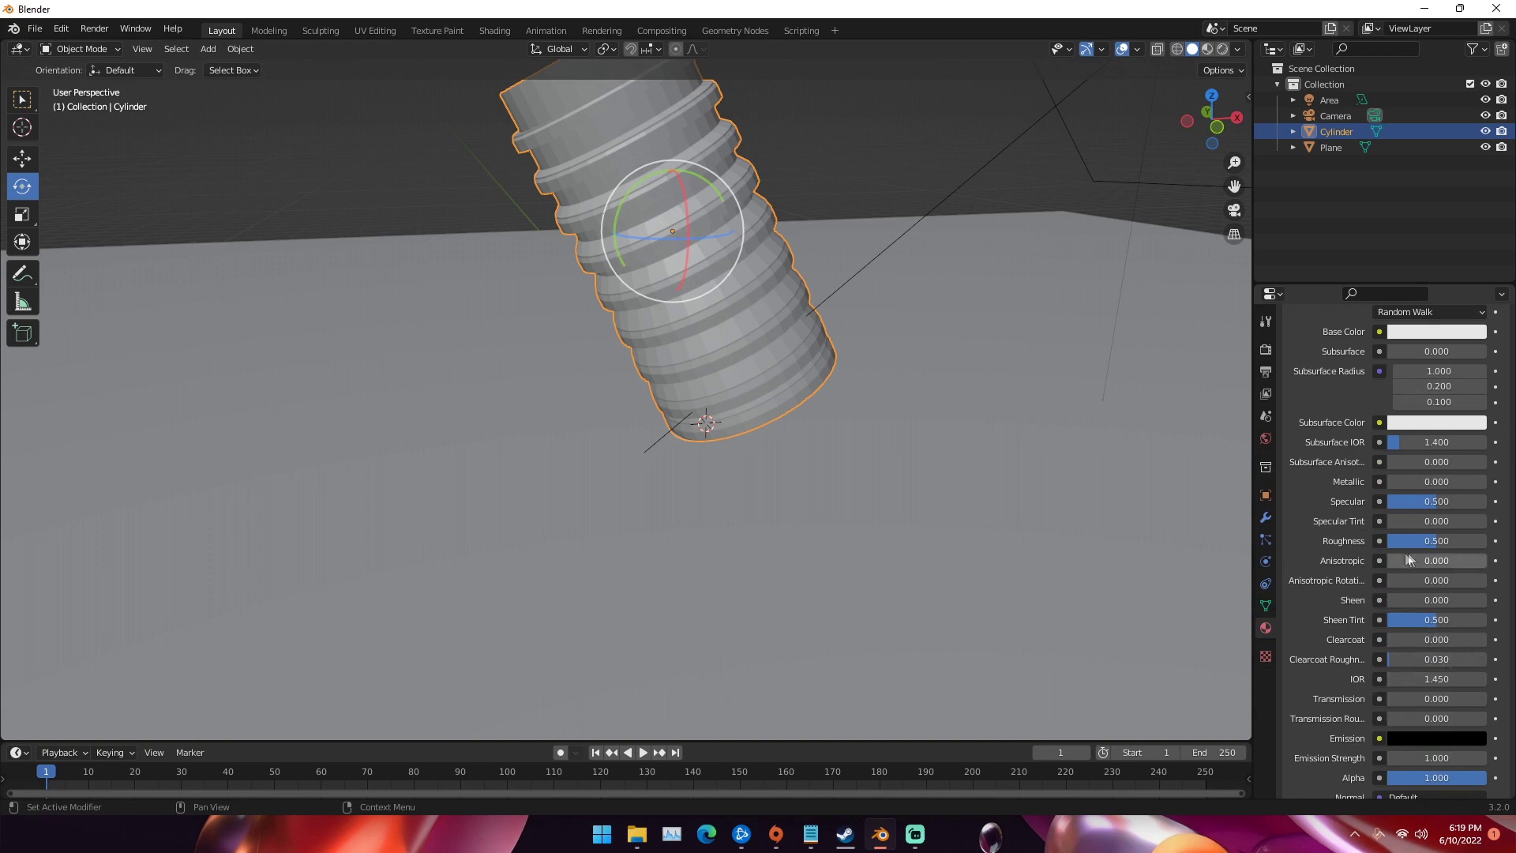
pyautogui.scroll(7, 1358, 532)
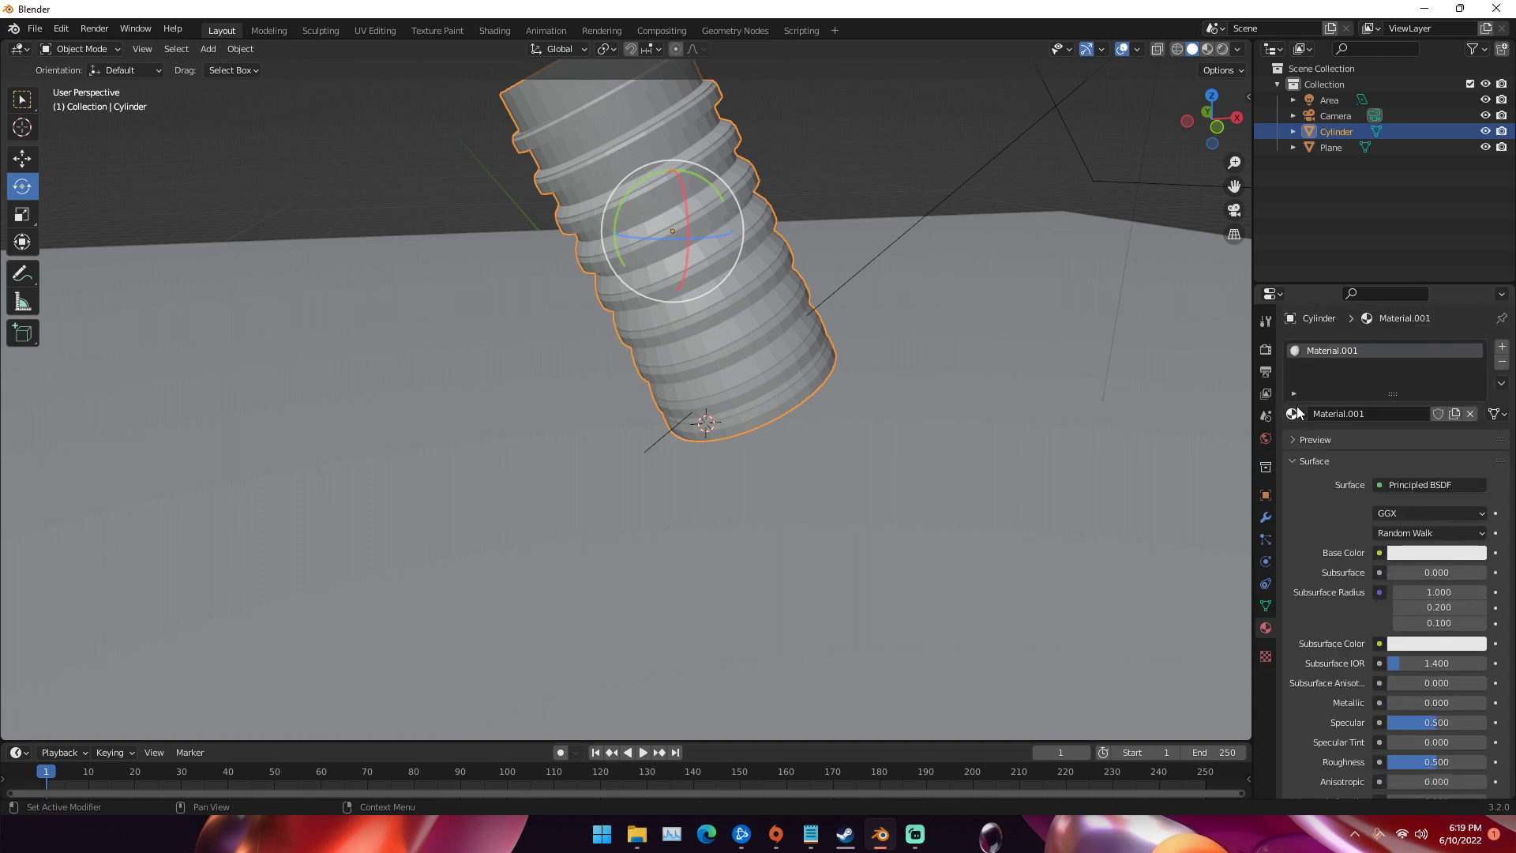
pyautogui.click(1297, 412)
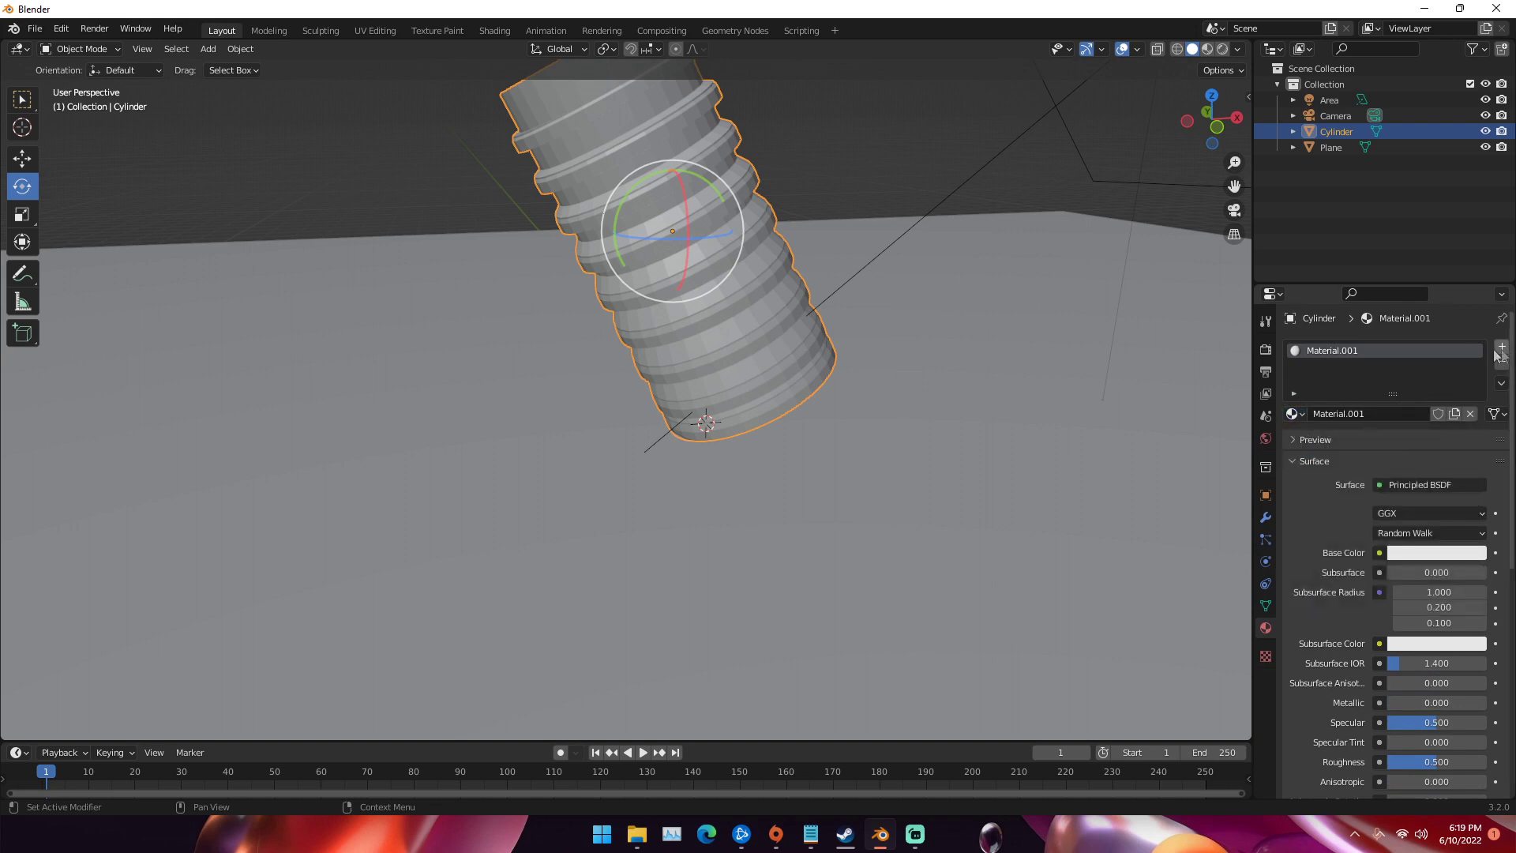
pyautogui.click(1501, 346)
pyautogui.click(1327, 438)
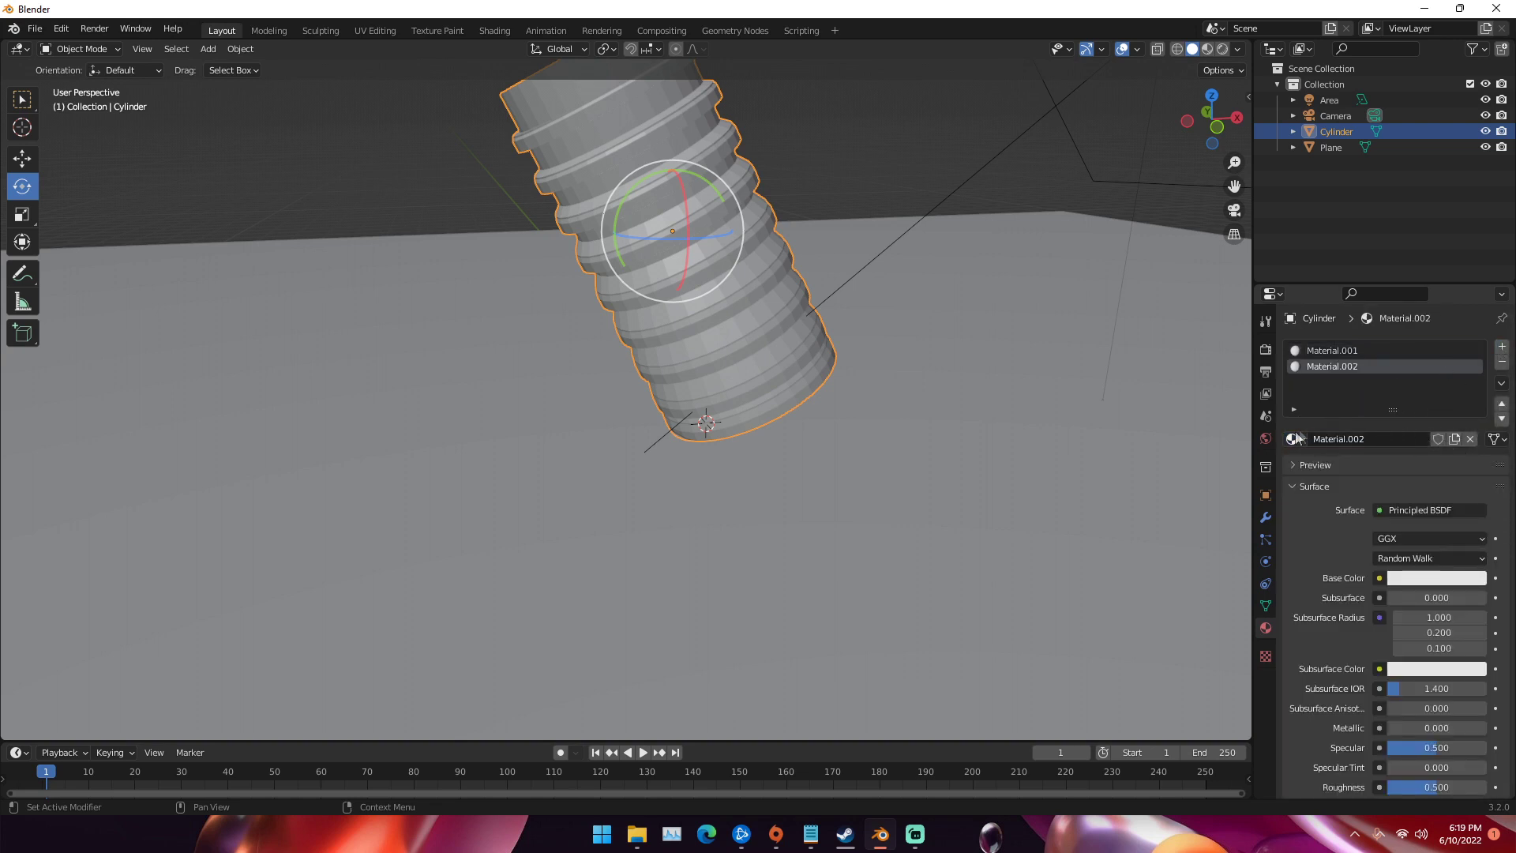
pyautogui.click(1425, 509)
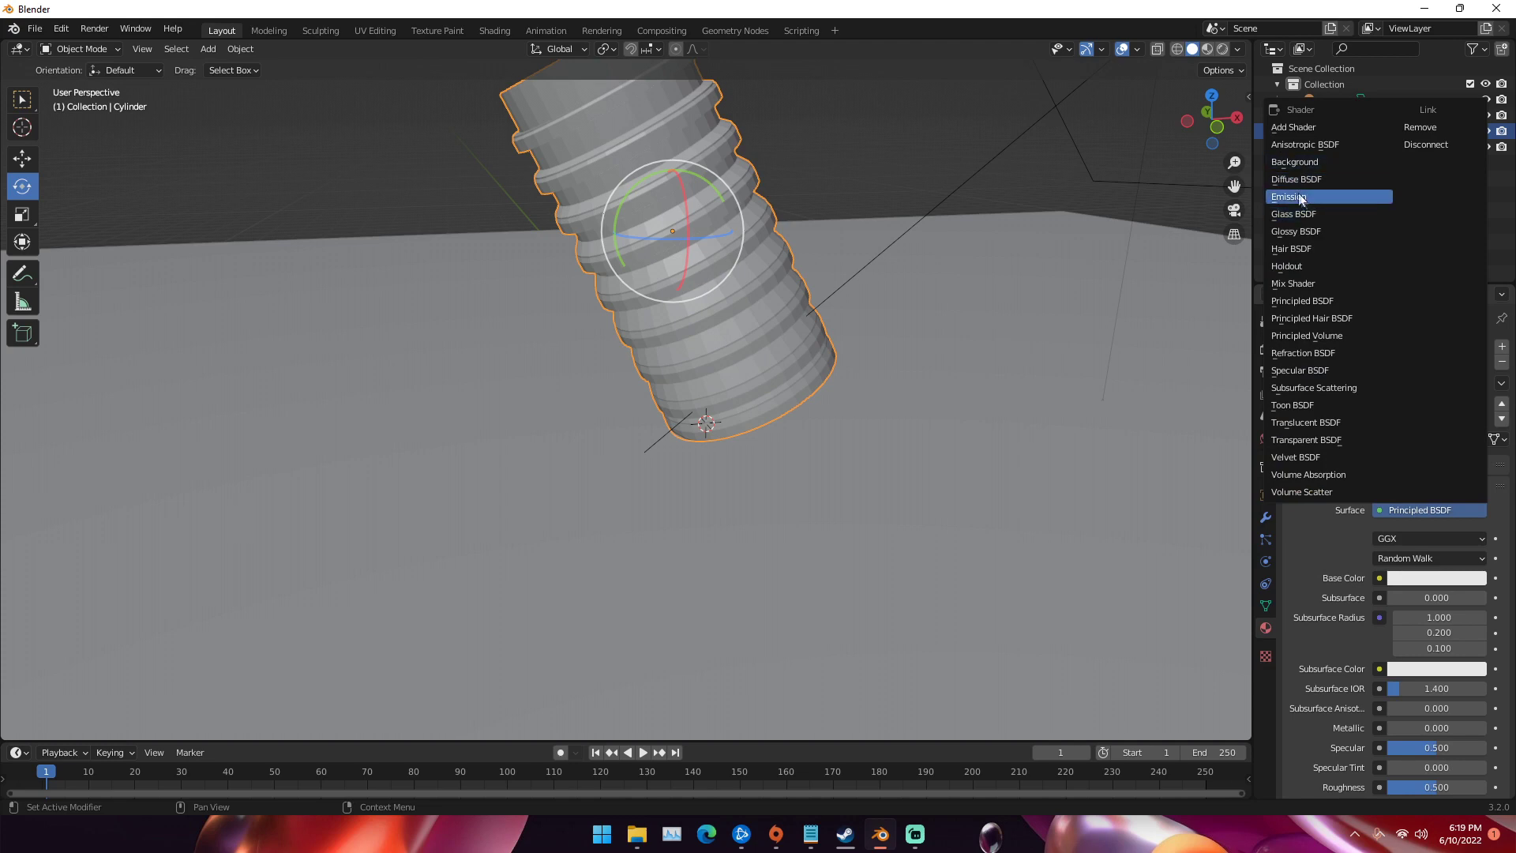
pyautogui.click(1501, 363)
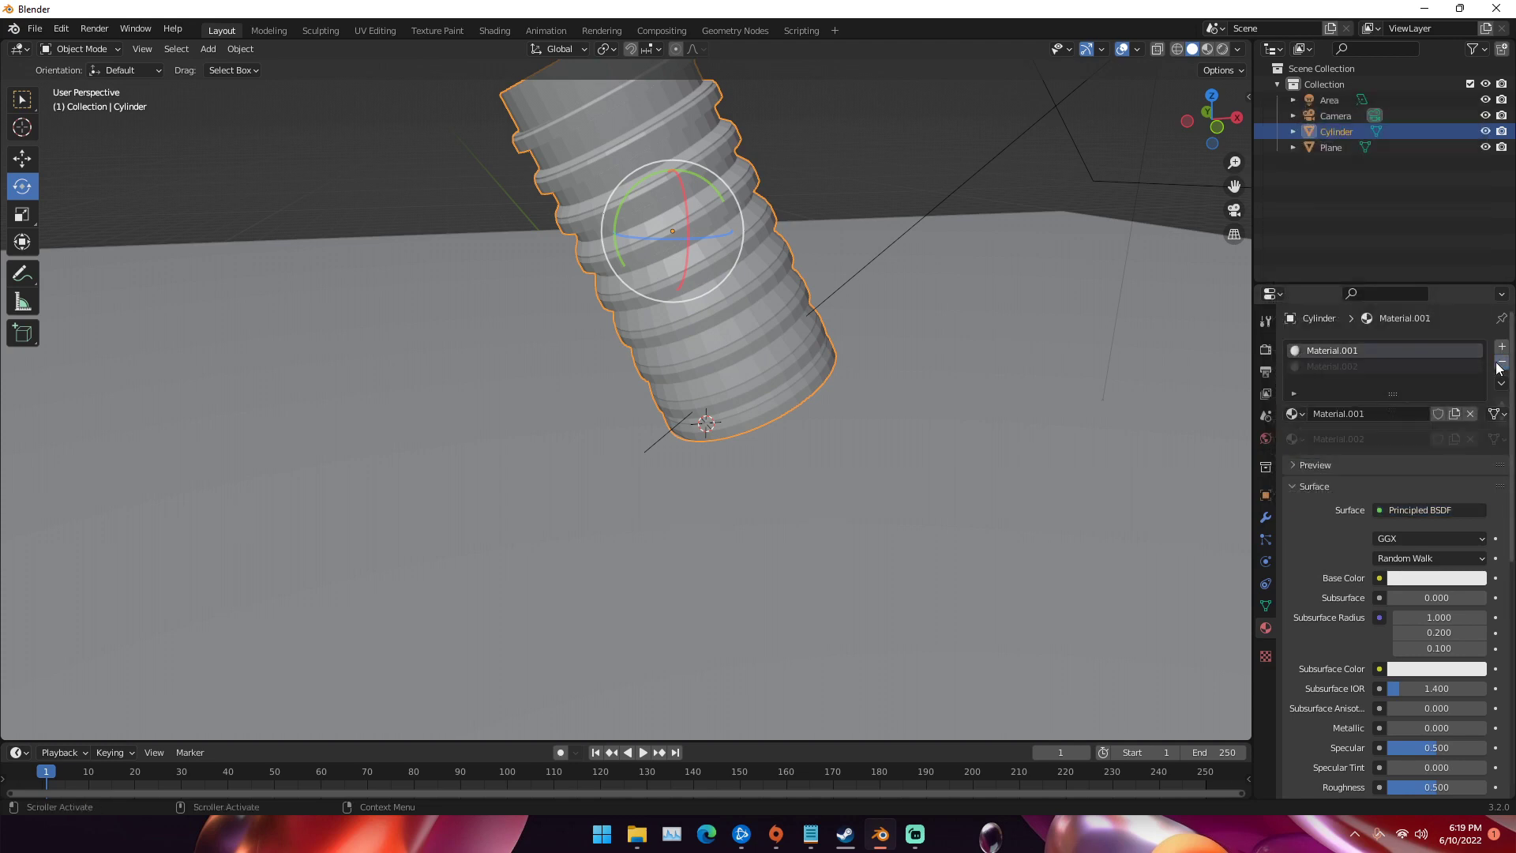
pyautogui.scroll(-10, 1401, 583)
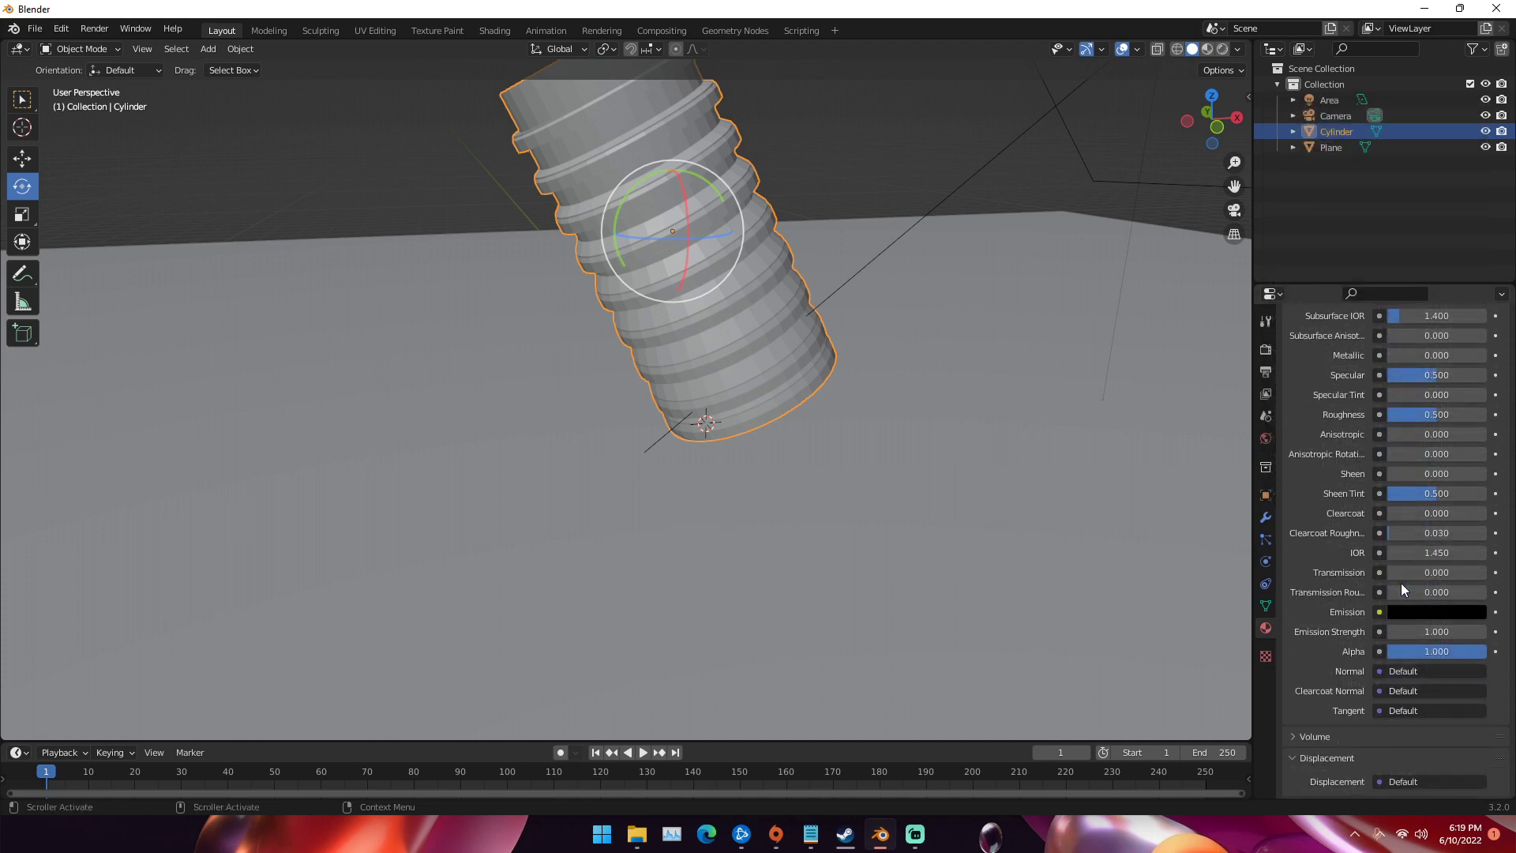
# Set the Principled BSDF Transmission to 1.000 and Roughness to 0.000
pyautogui.click(1393, 571)
pyautogui.write('1')
pyautogui.press('Return')
pyautogui.click(1426, 415)
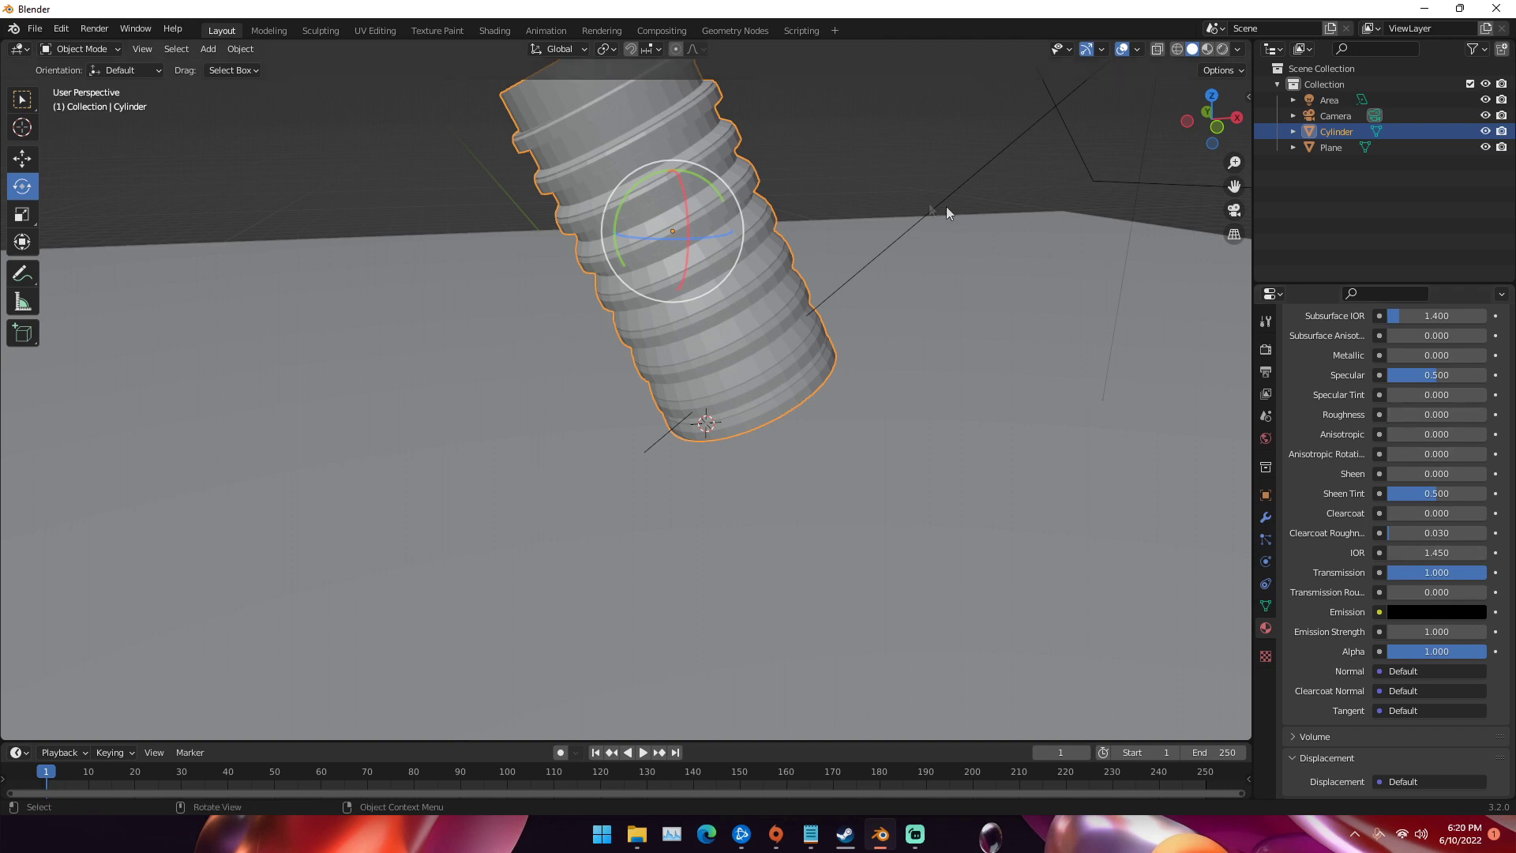
# Shade the cylinder smooth and apply a 30° Edge Split modifier to keep its ribs crisp
pyautogui.rightClick(632, 156)
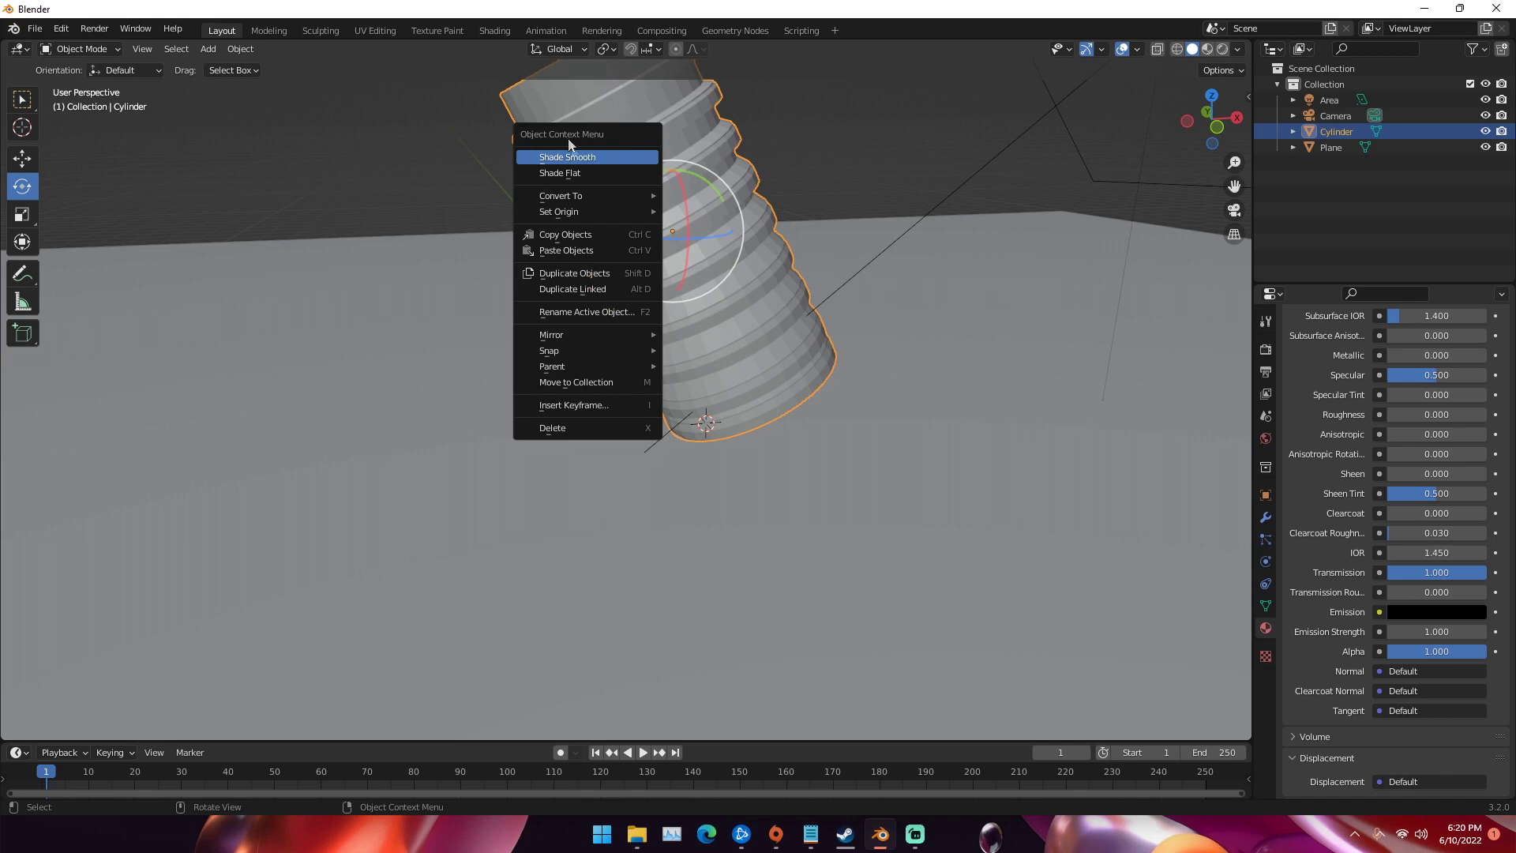
pyautogui.click(570, 161)
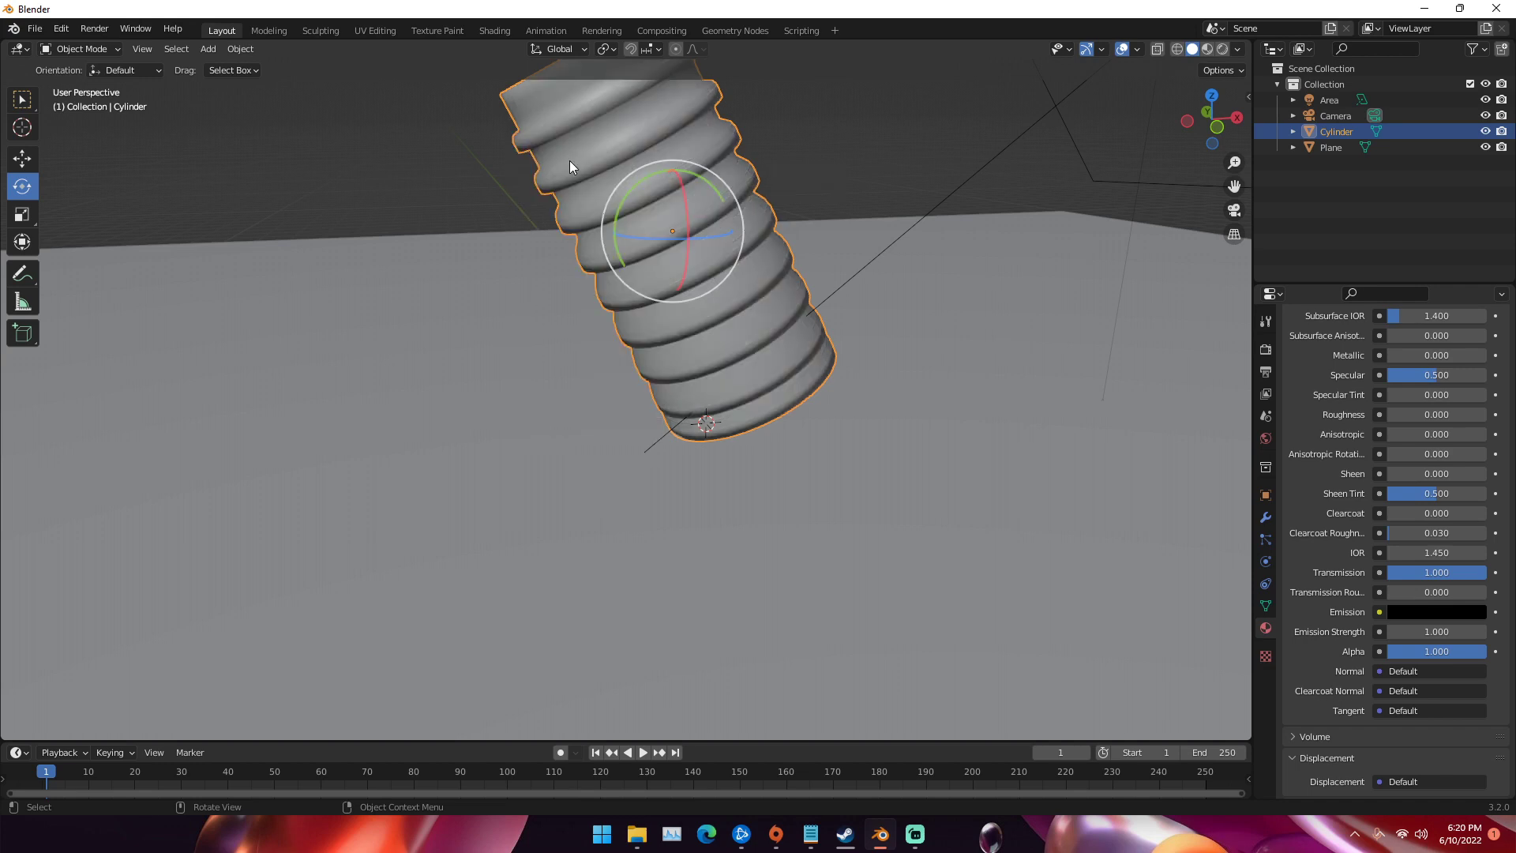
pyautogui.click(1266, 518)
pyautogui.click(1315, 347)
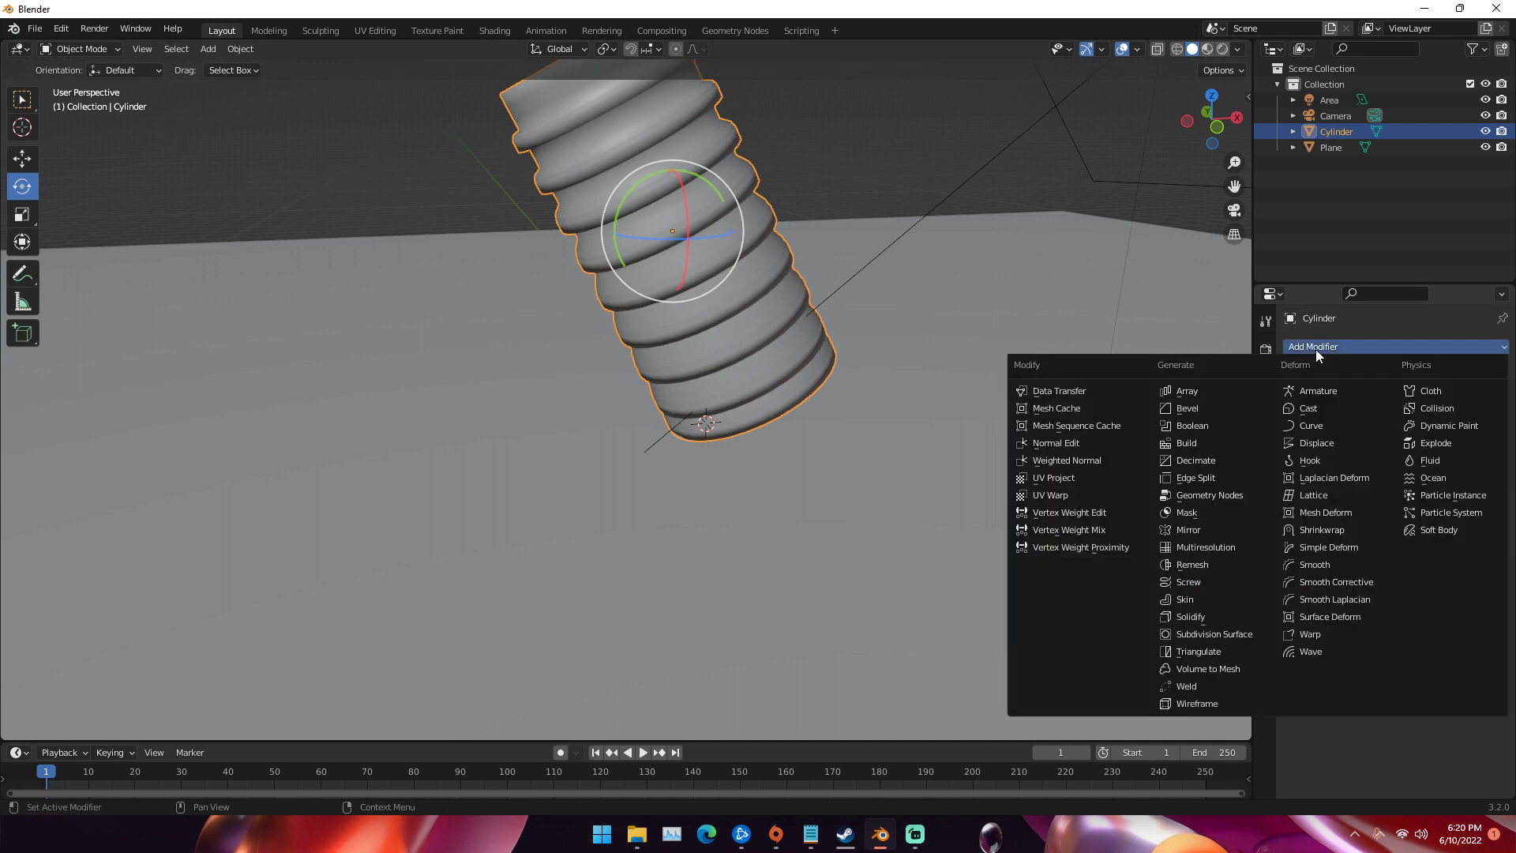
pyautogui.click(1195, 477)
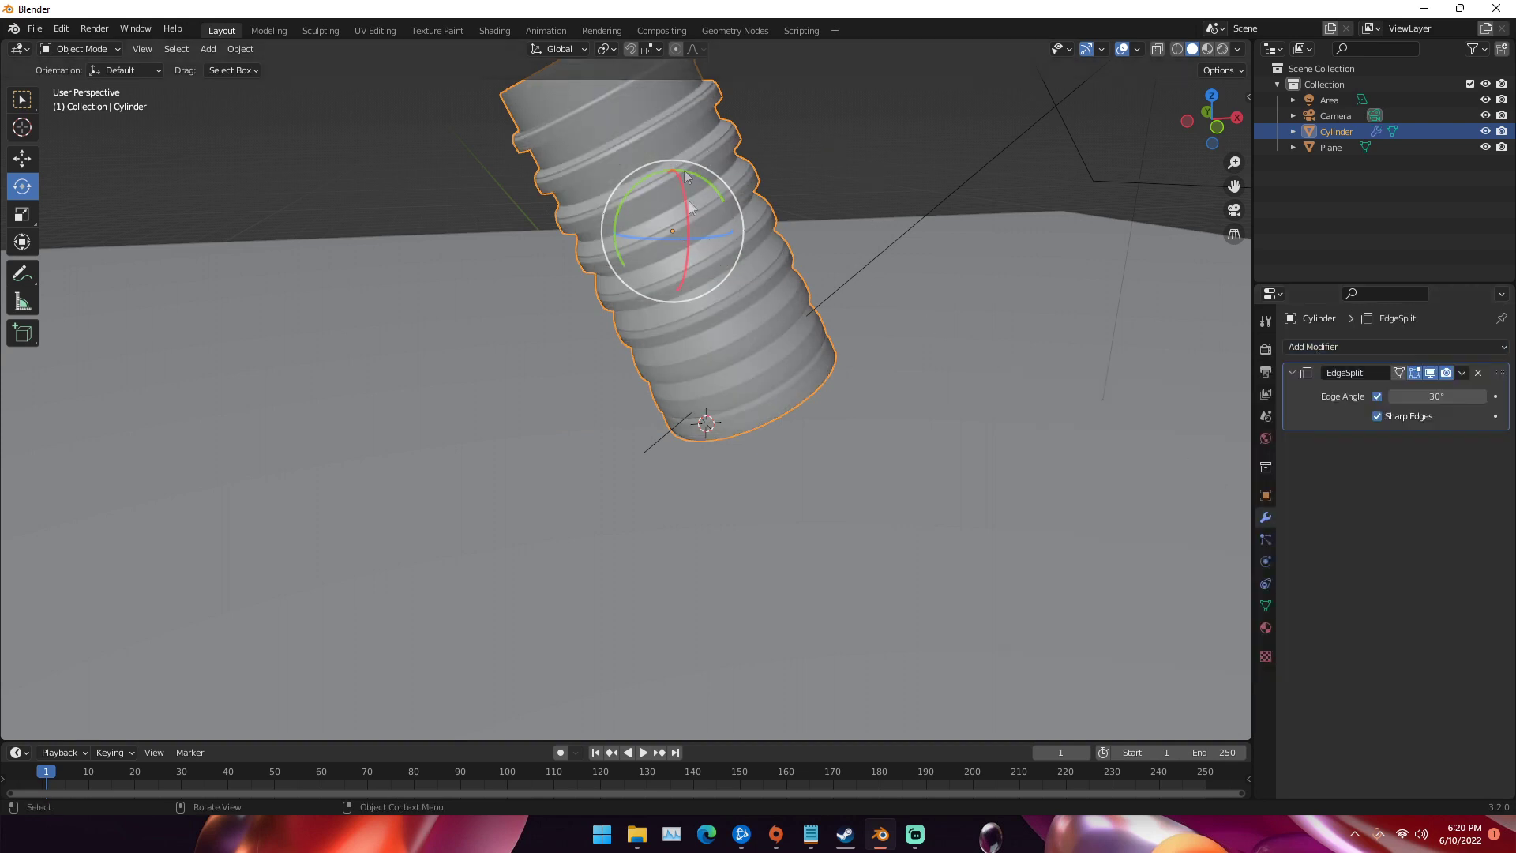
pyautogui.click(1463, 374)
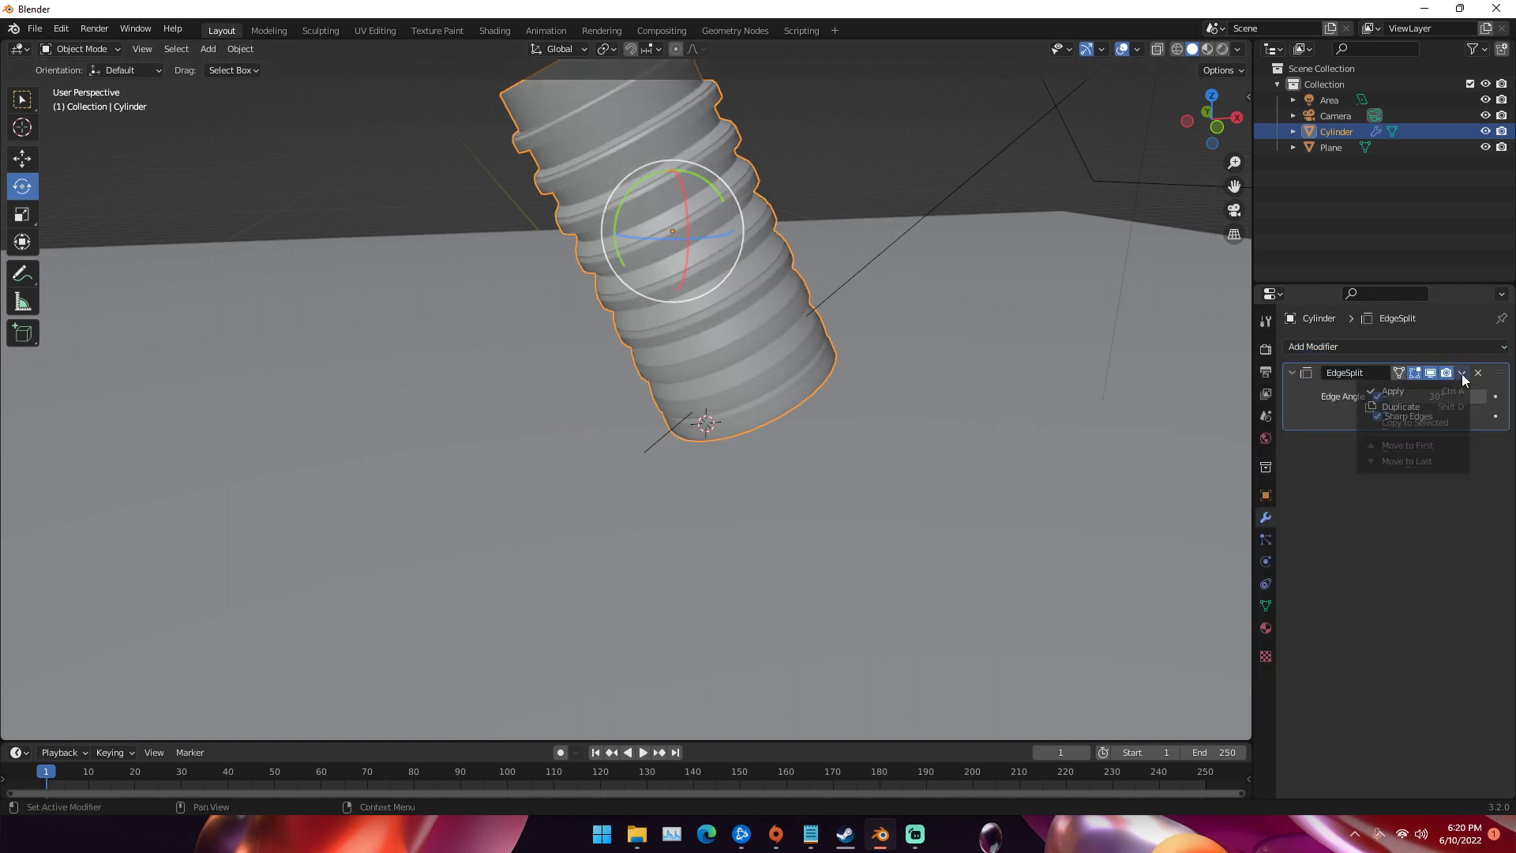
pyautogui.click(1433, 390)
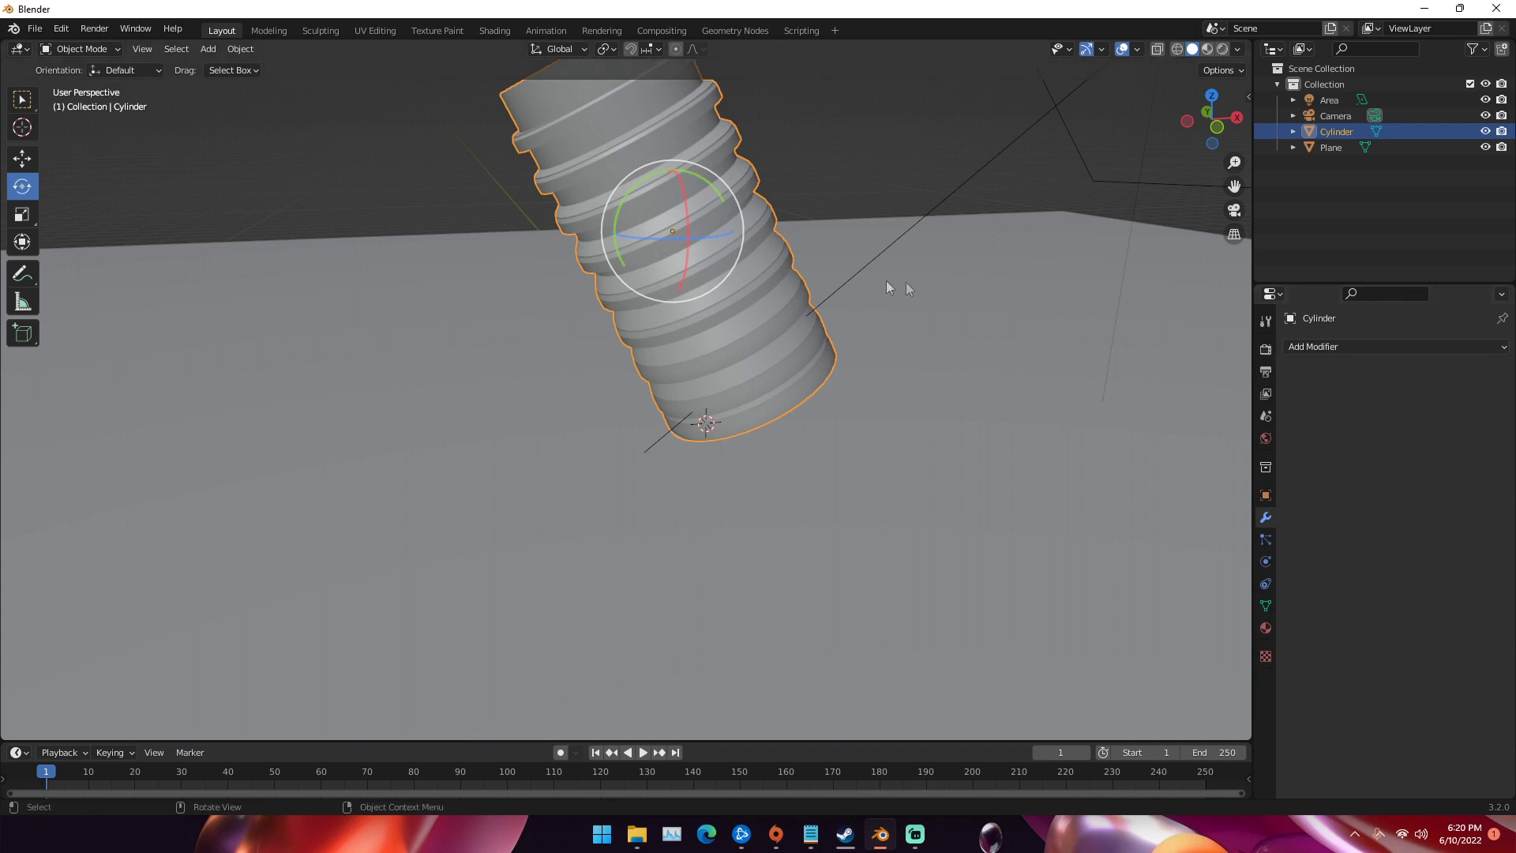
pyautogui.moveTo(886, 281); pyautogui.dragTo(837, 277, button='middle')
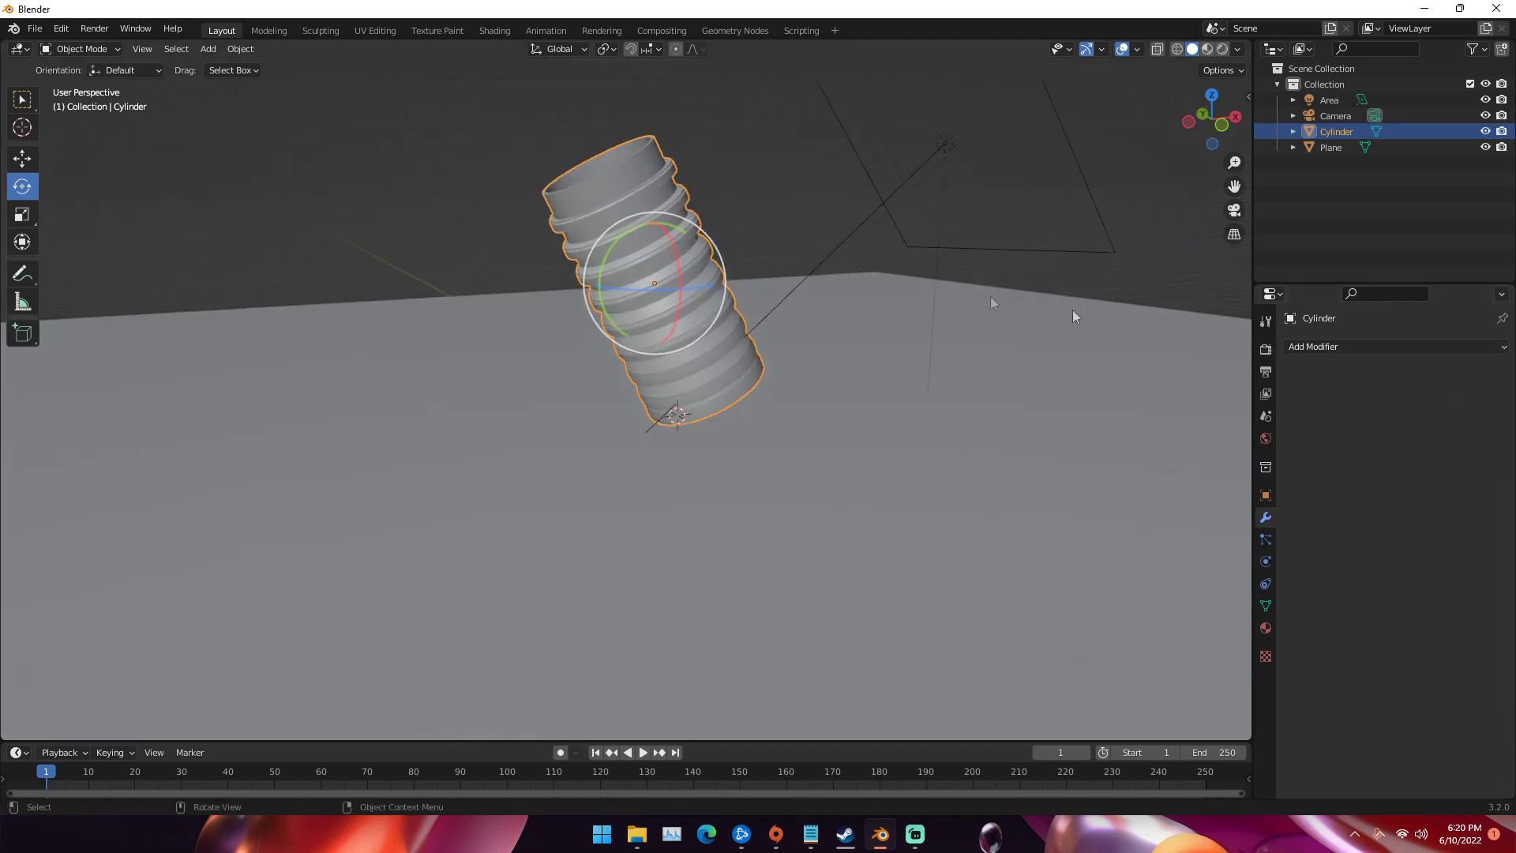
pyautogui.click(1266, 439)
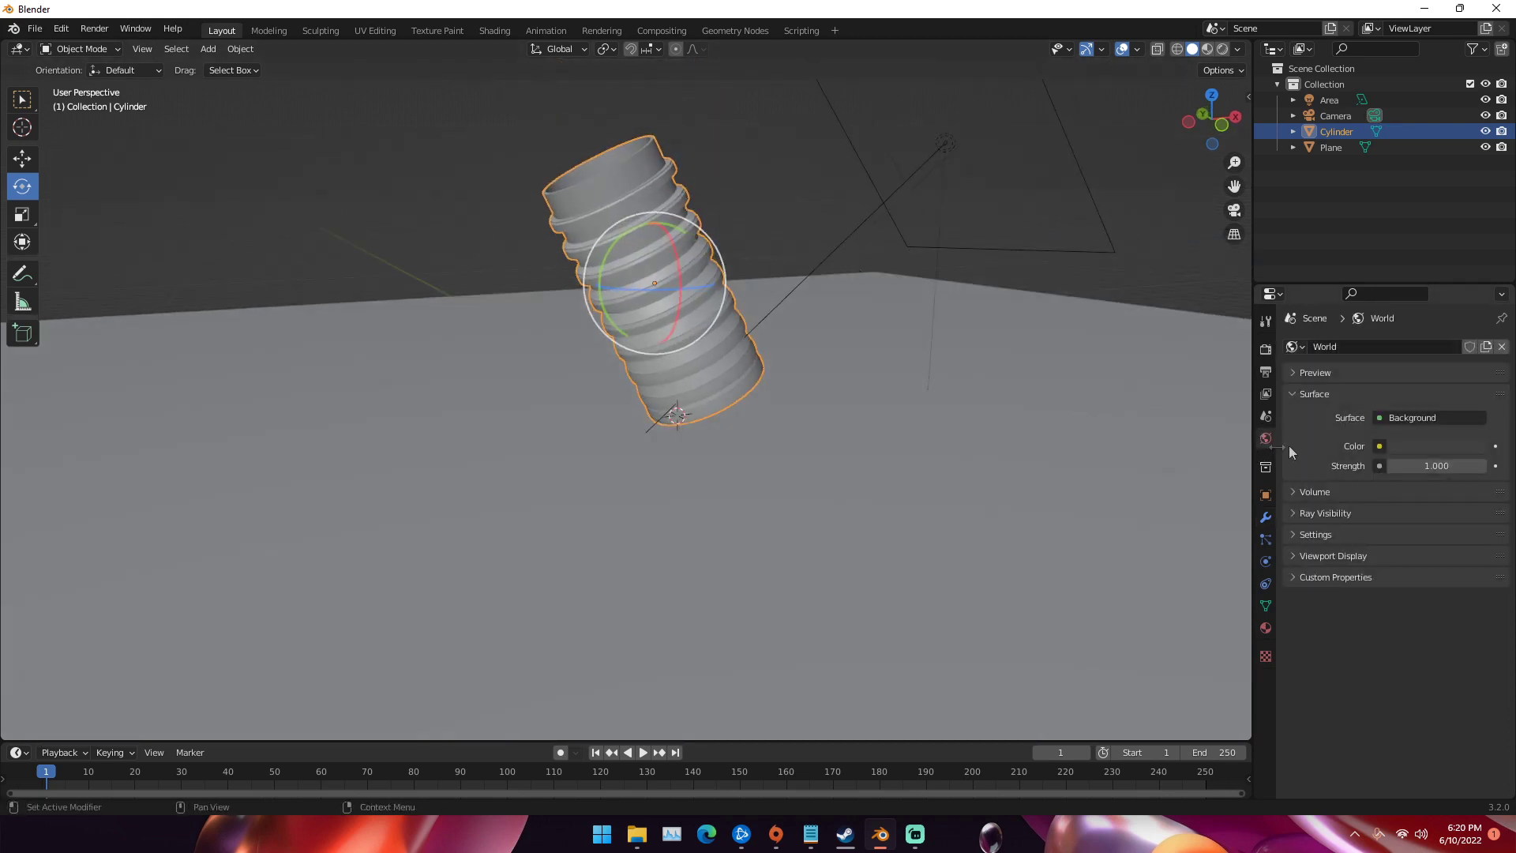
# Set the World background colour to black and switch the viewport to rendered shading
pyautogui.click(1431, 447)
pyautogui.moveTo(1476, 306); pyautogui.dragTo(1474, 338)
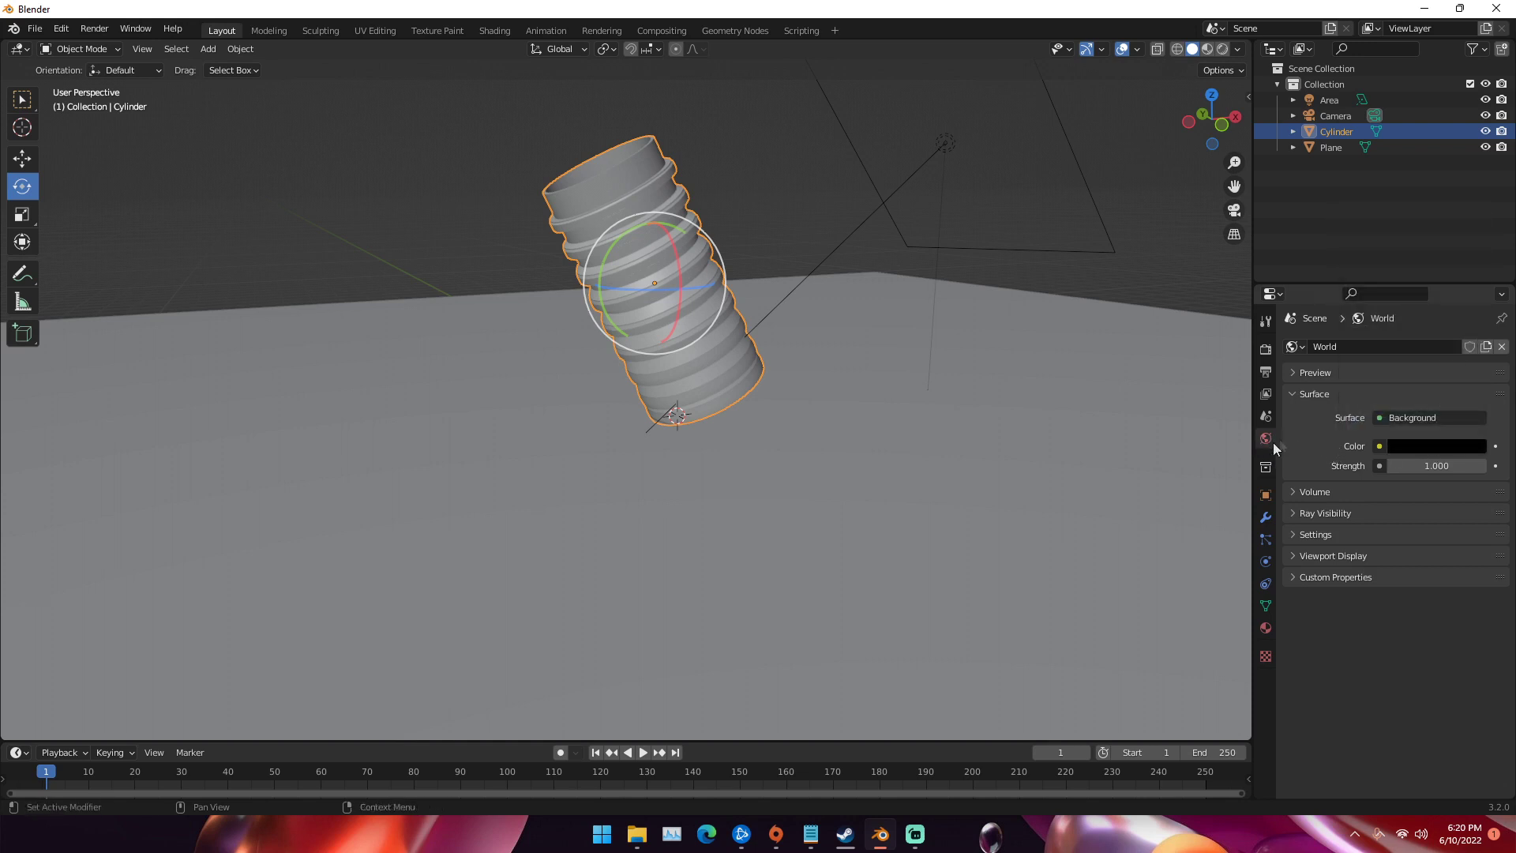
pyautogui.moveTo(912, 260); pyautogui.dragTo(864, 272, button='middle')
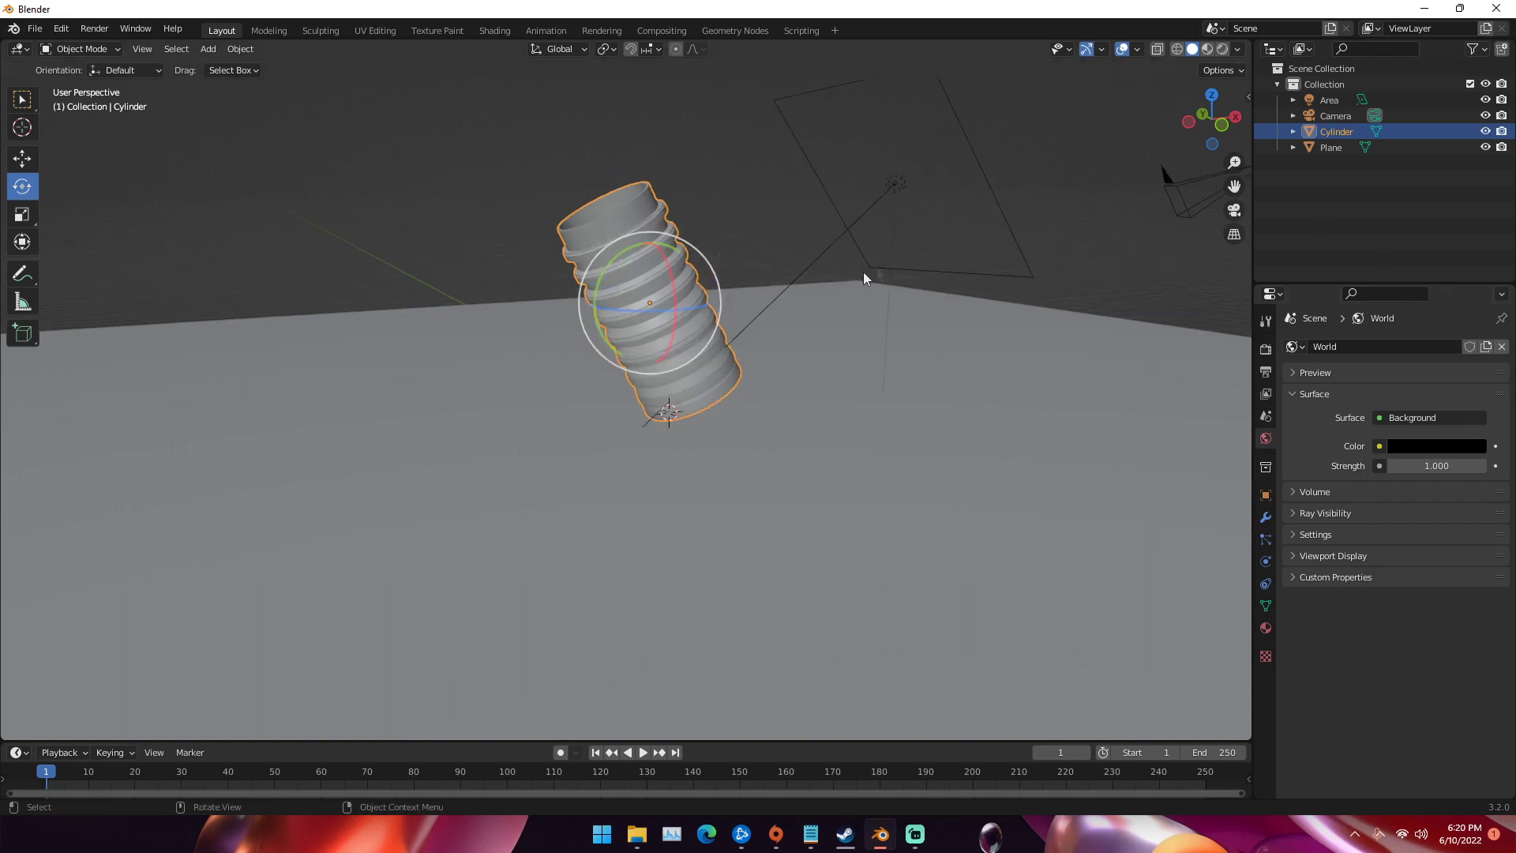
pyautogui.press('z')
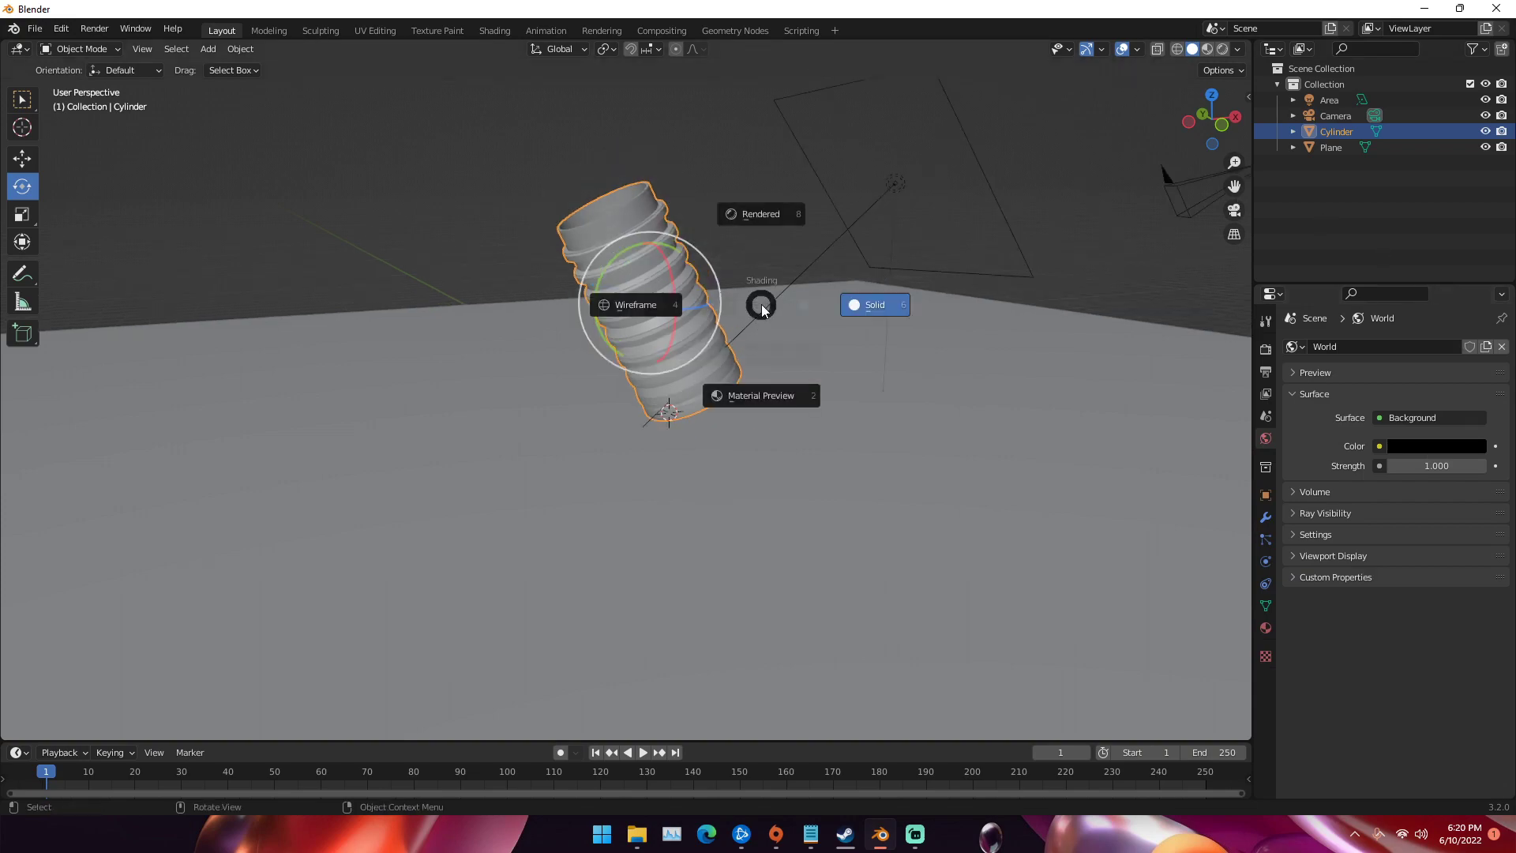
pyautogui.click(750, 221)
pyautogui.press('a')
pyautogui.hotkey('alt', 'a')
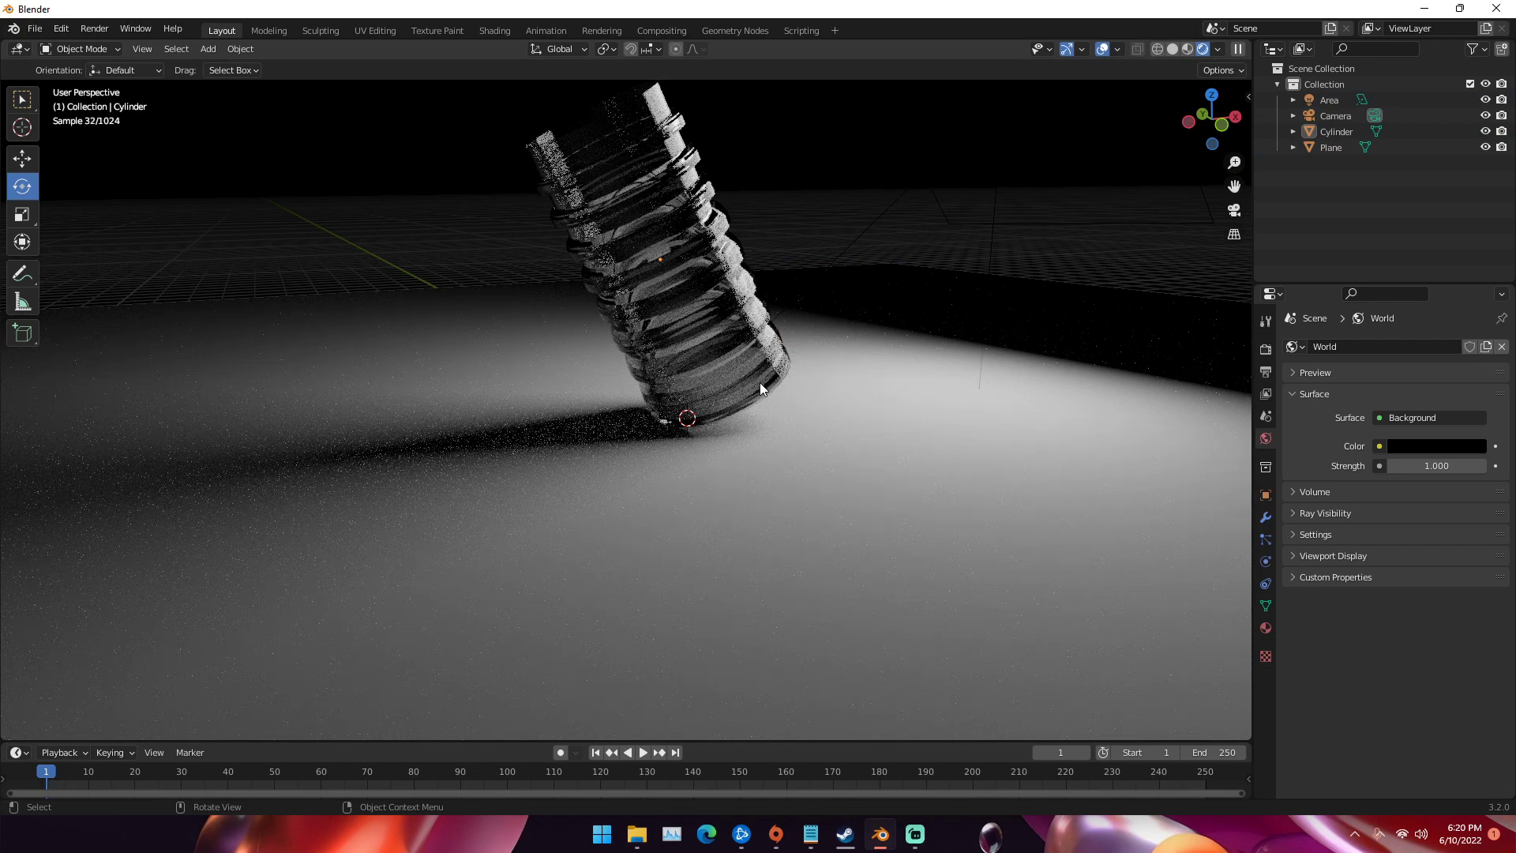
# Tilt the ribbed cylinder a little further on the plane
pyautogui.moveTo(717, 344); pyautogui.dragTo(676, 367, button='middle')
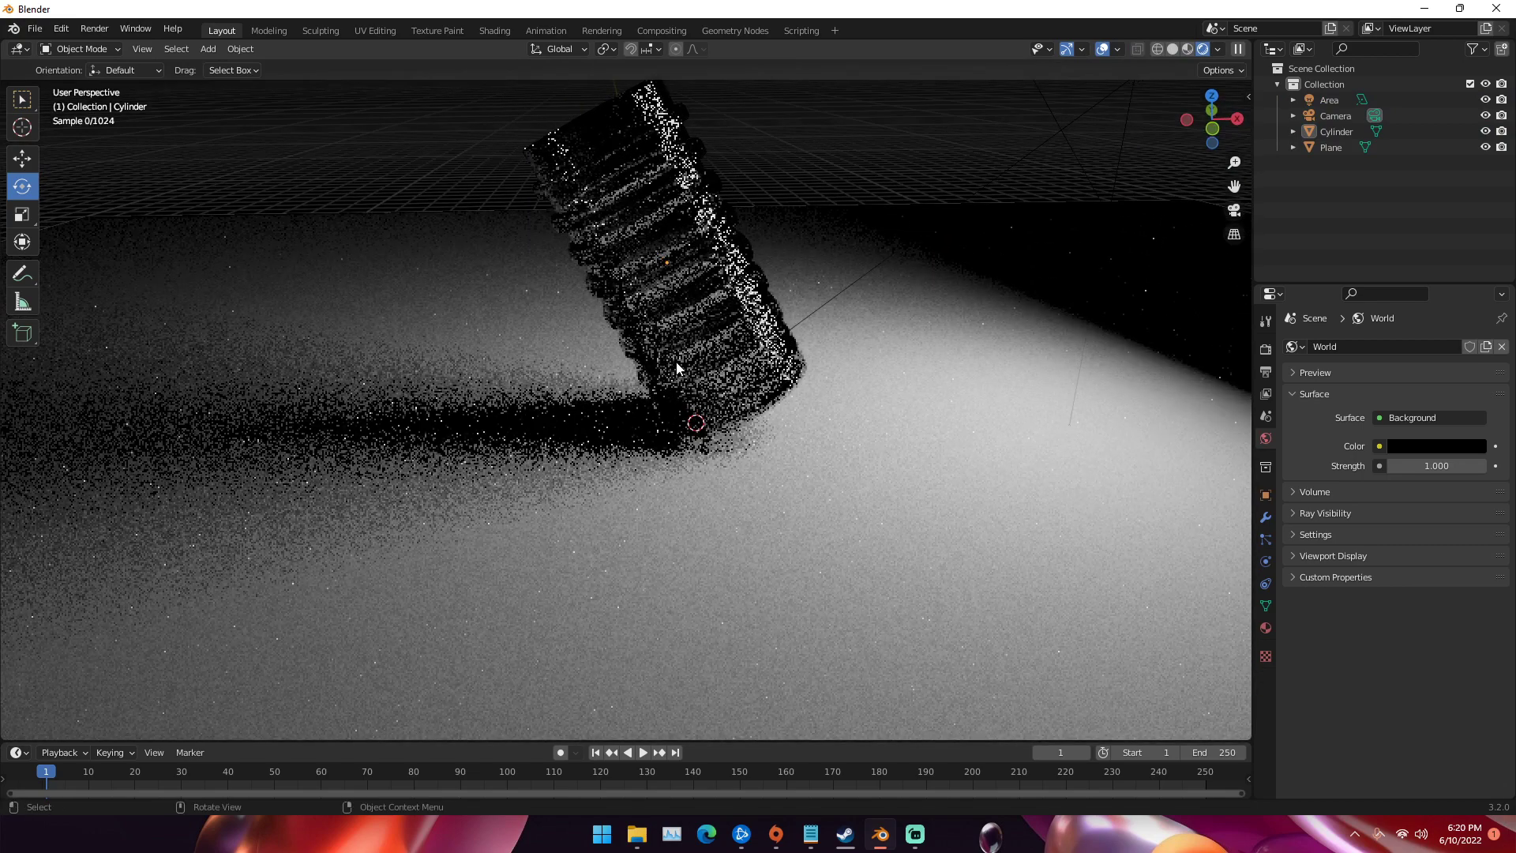
pyautogui.click(709, 339)
pyautogui.moveTo(718, 233)
pyautogui.mouseDown()
pyautogui.moveTo(710, 221)
pyautogui.moveTo(695, 236)
pyautogui.mouseUp()
pyautogui.moveTo(695, 237); pyautogui.dragTo(734, 460, button='middle')
pyautogui.click(677, 300)
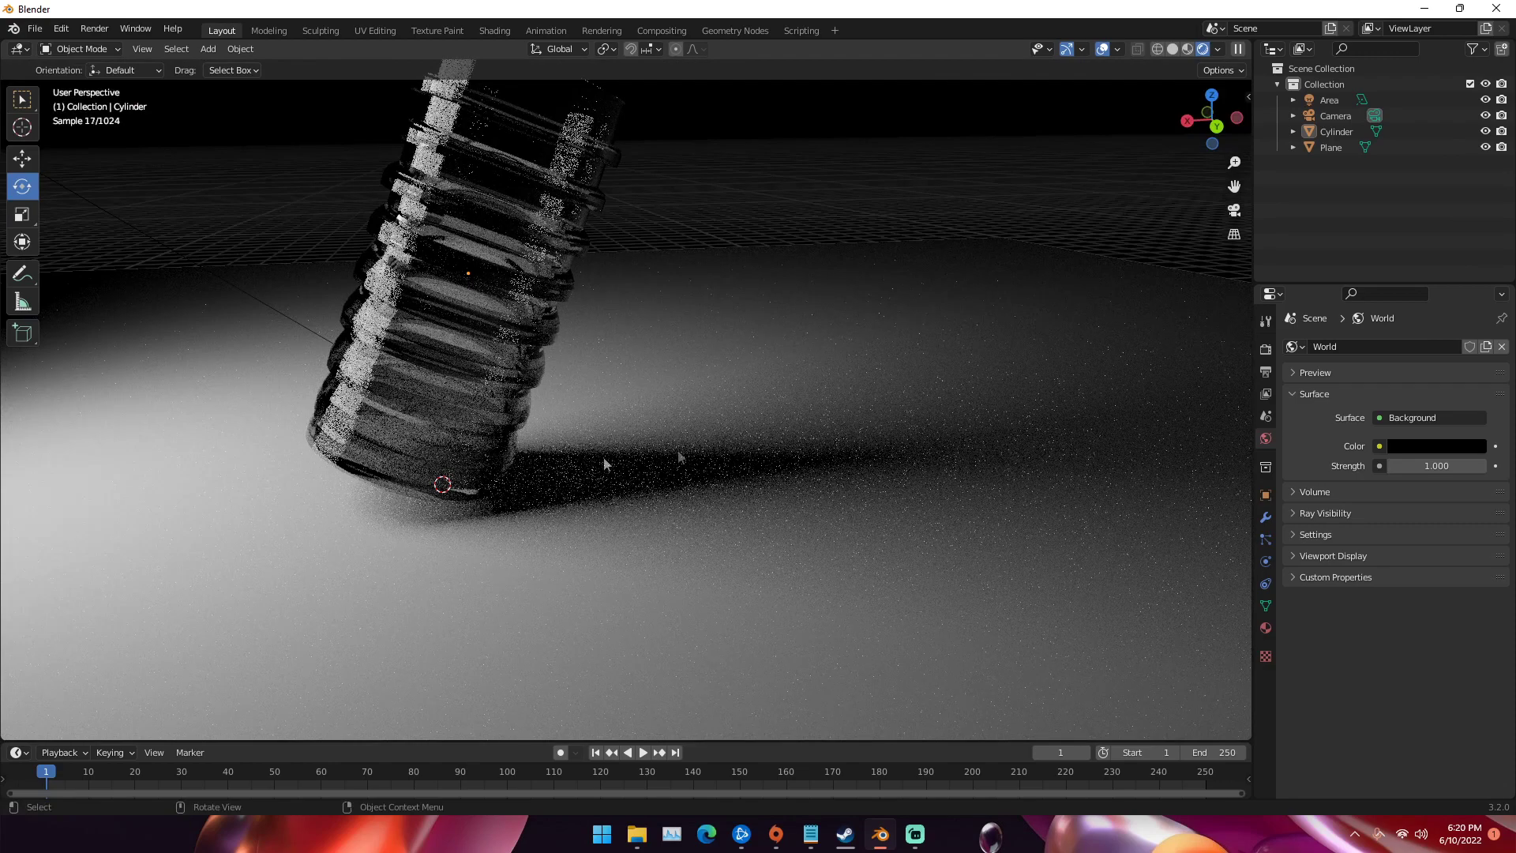
# Move the area light to a new spot beside the cylinder
pyautogui.moveTo(676, 491); pyautogui.dragTo(565, 494, button='middle')
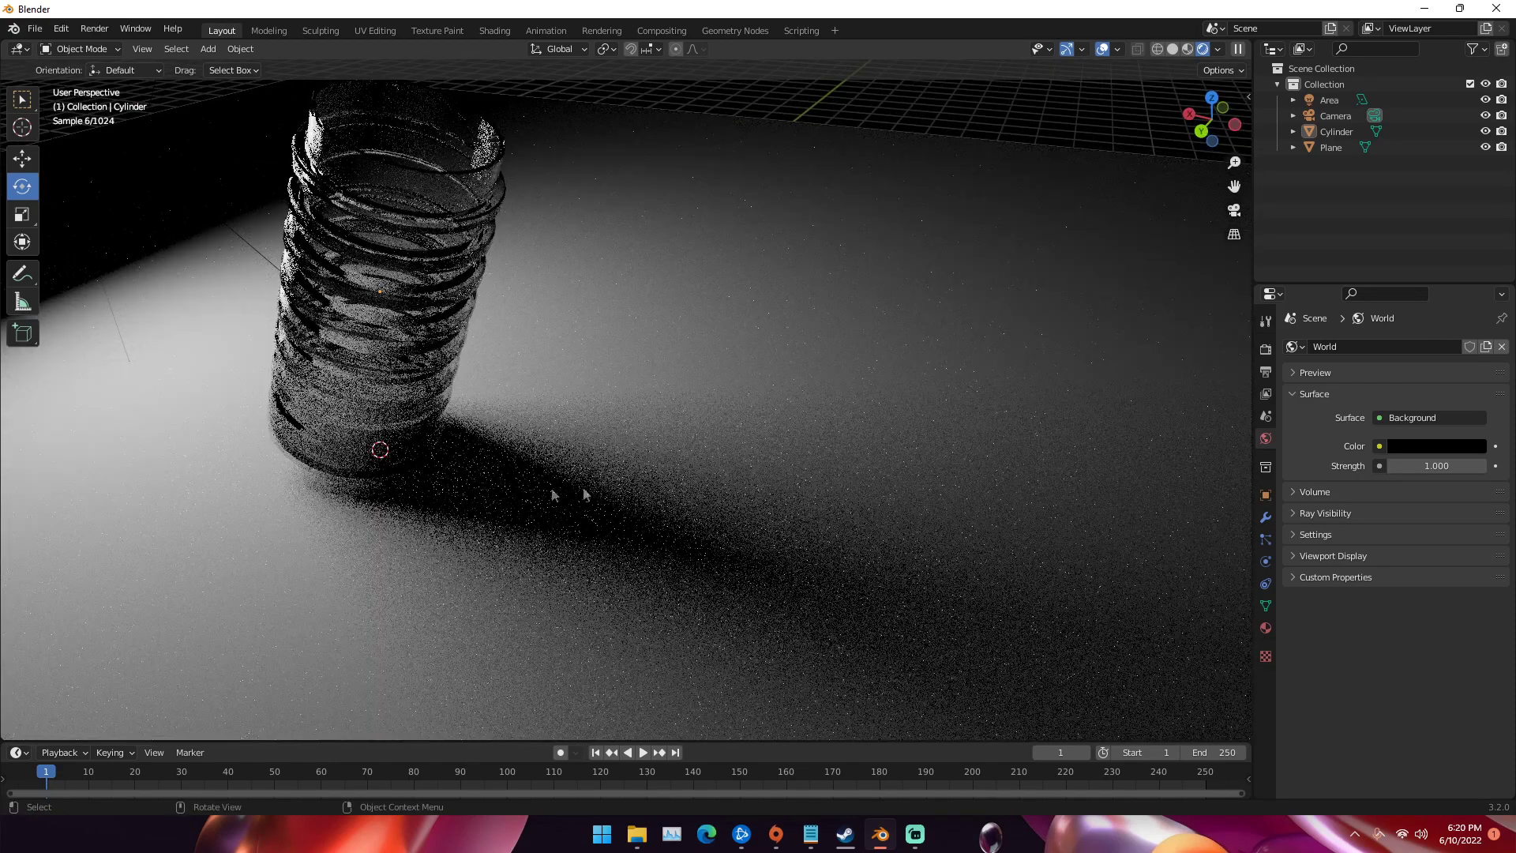
pyautogui.moveTo(490, 430); pyautogui.dragTo(529, 393, button='middle')
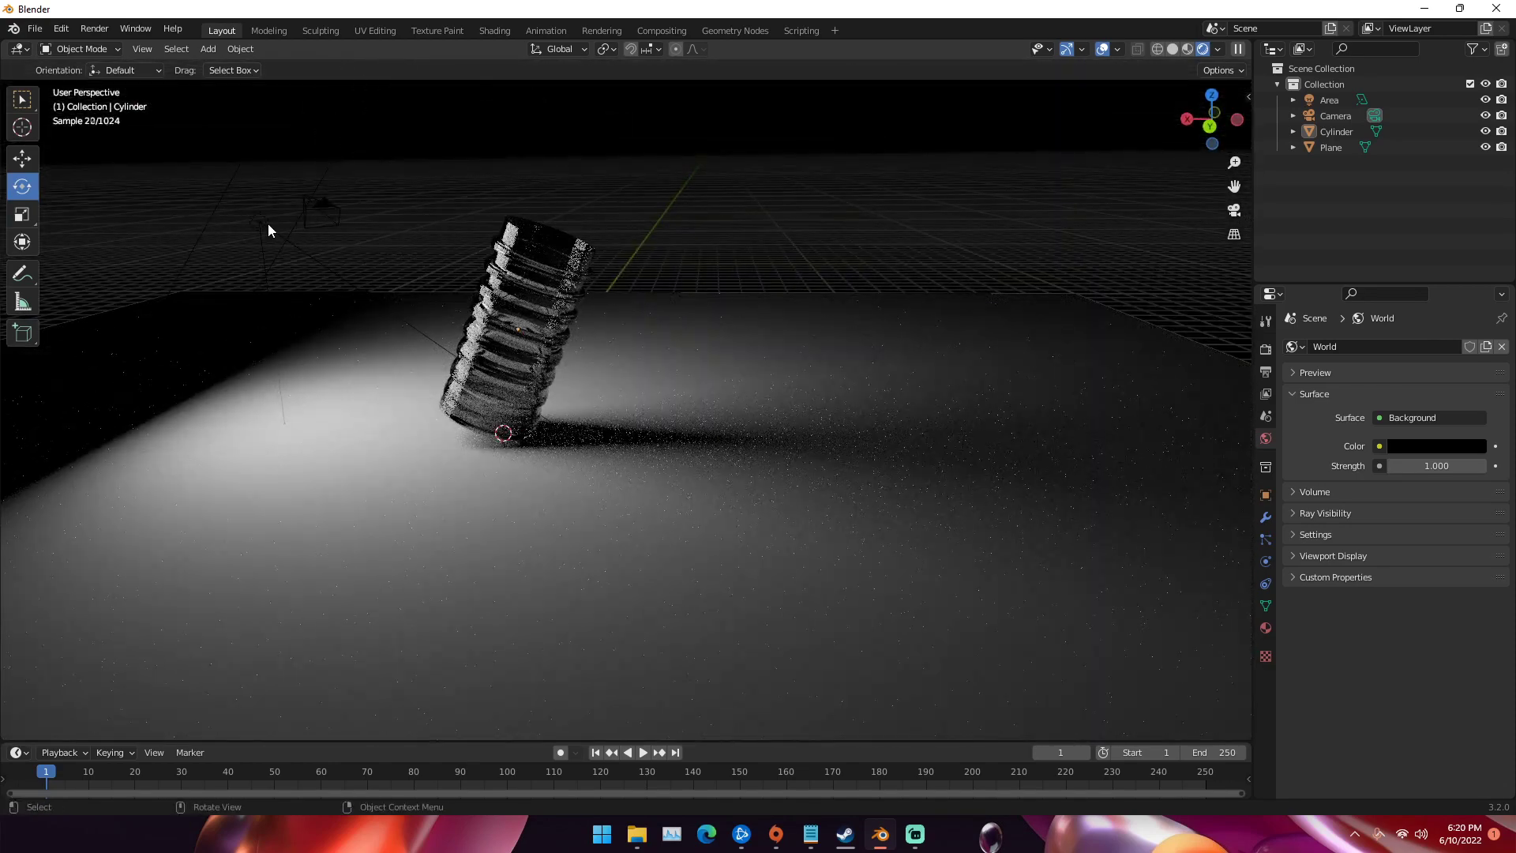
pyautogui.click(268, 225)
pyautogui.press('g')
pyautogui.click(300, 234)
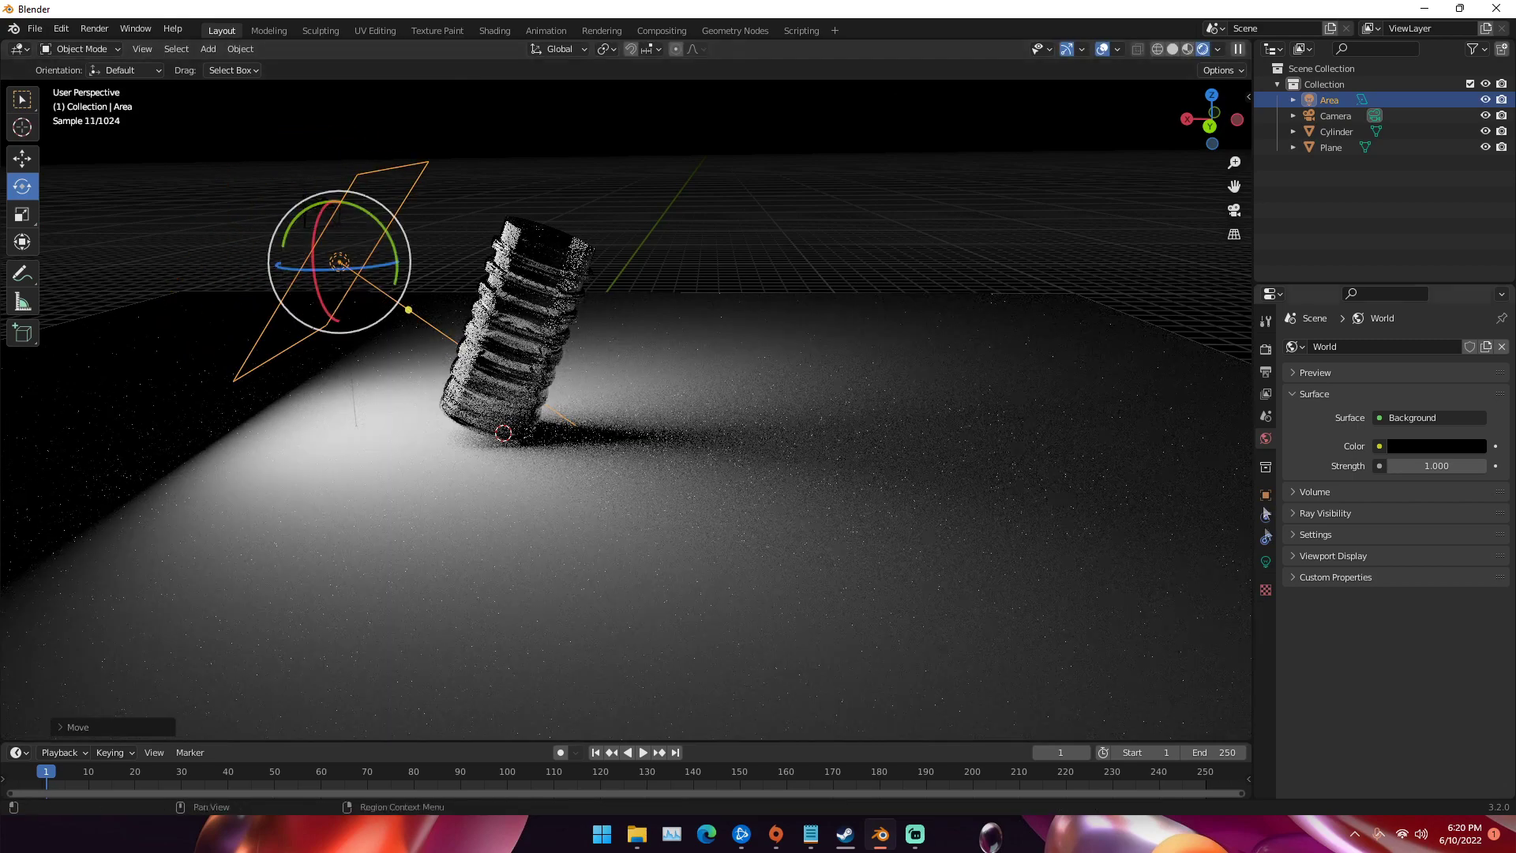
pyautogui.click(769, 436)
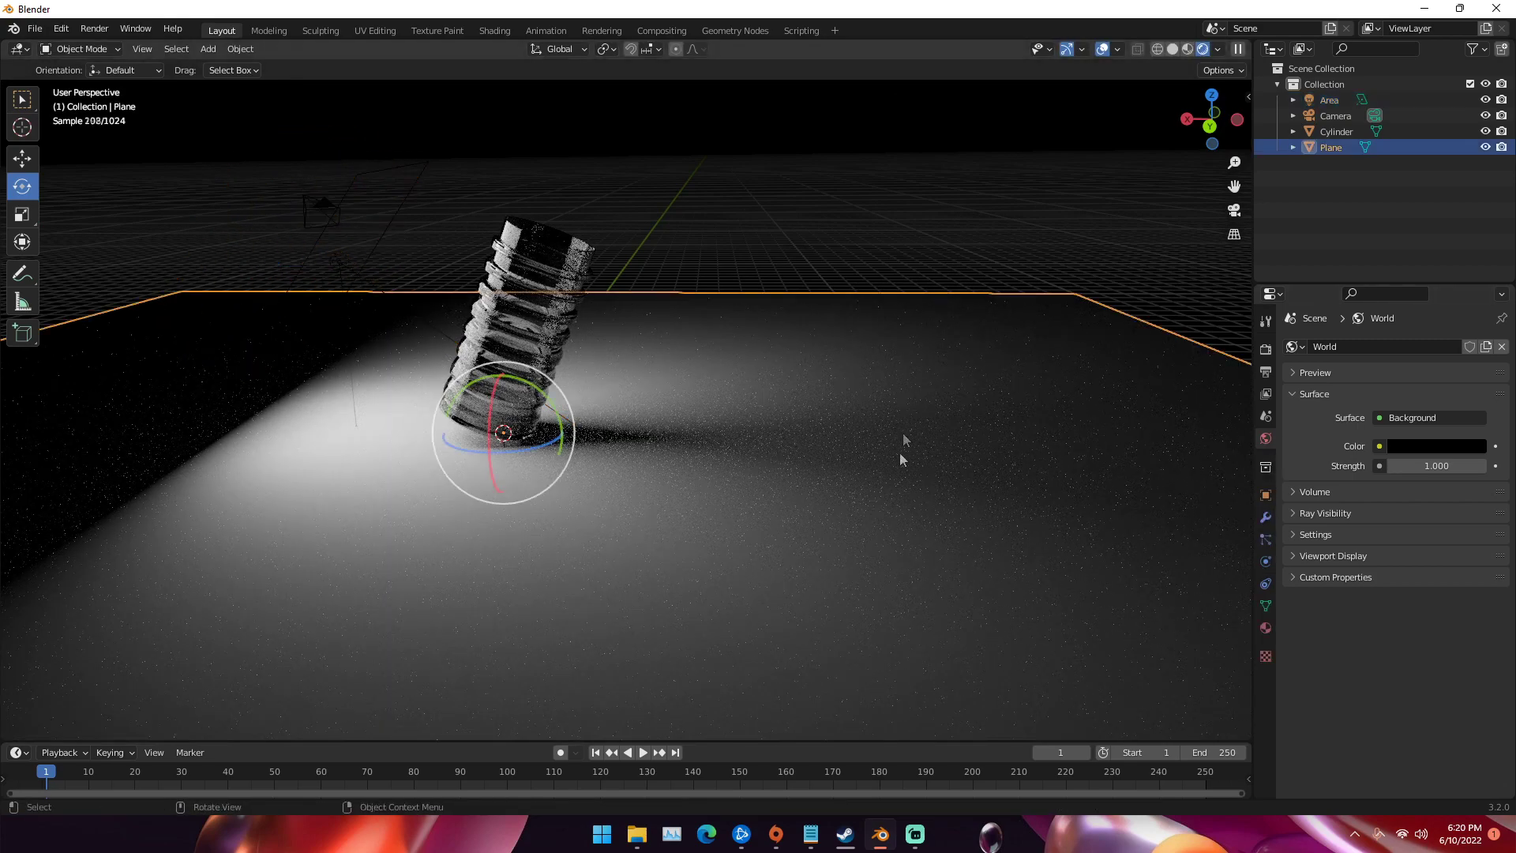
# Enable Receive Shadow Caustics on the plane and Cast Shadow Caustics on the cylinder
pyautogui.click(1265, 495)
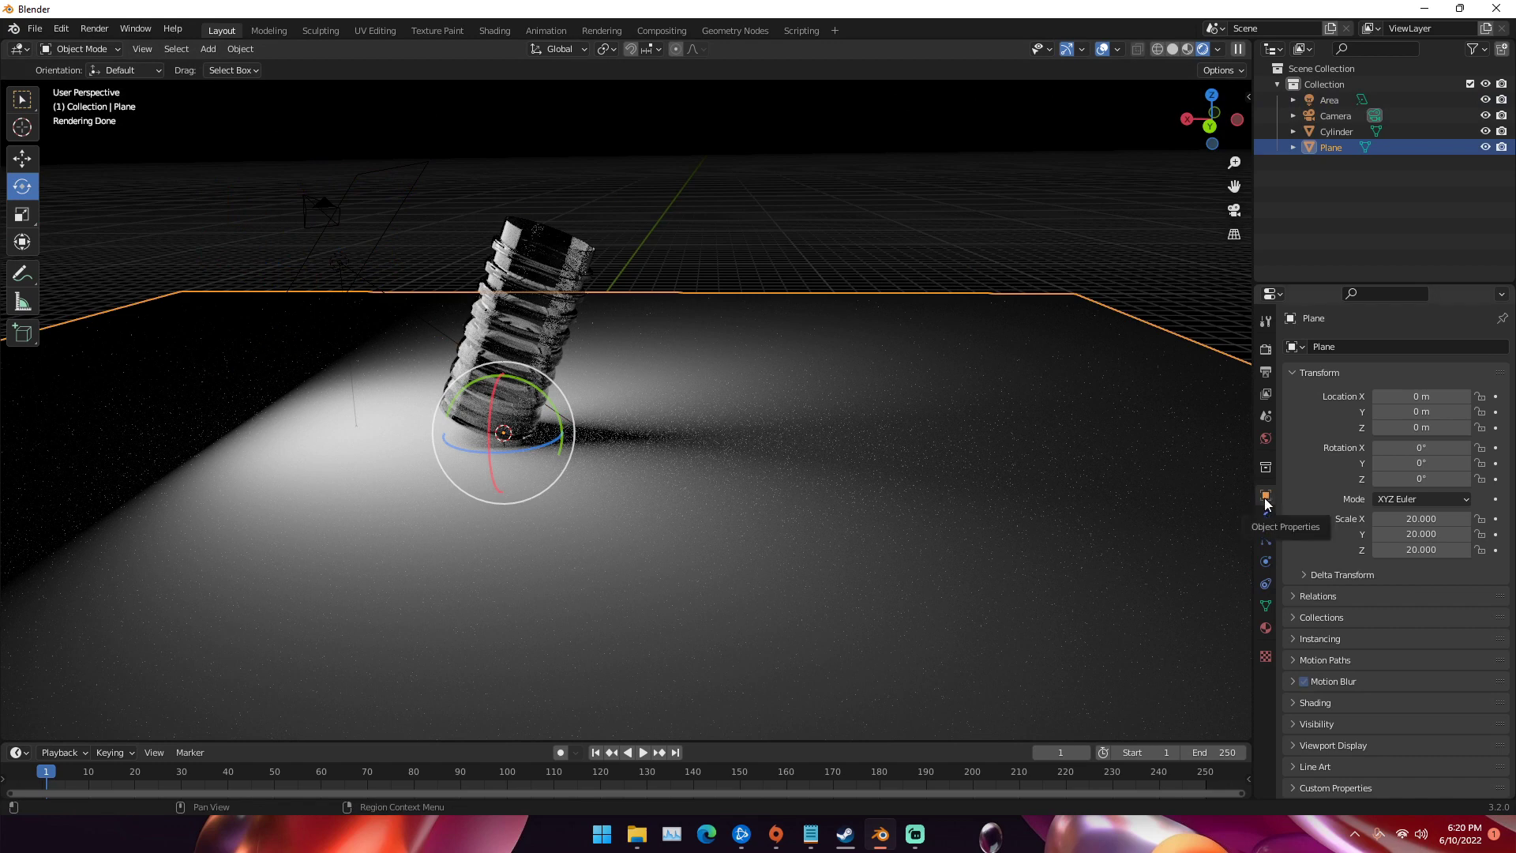
pyautogui.click(1317, 722)
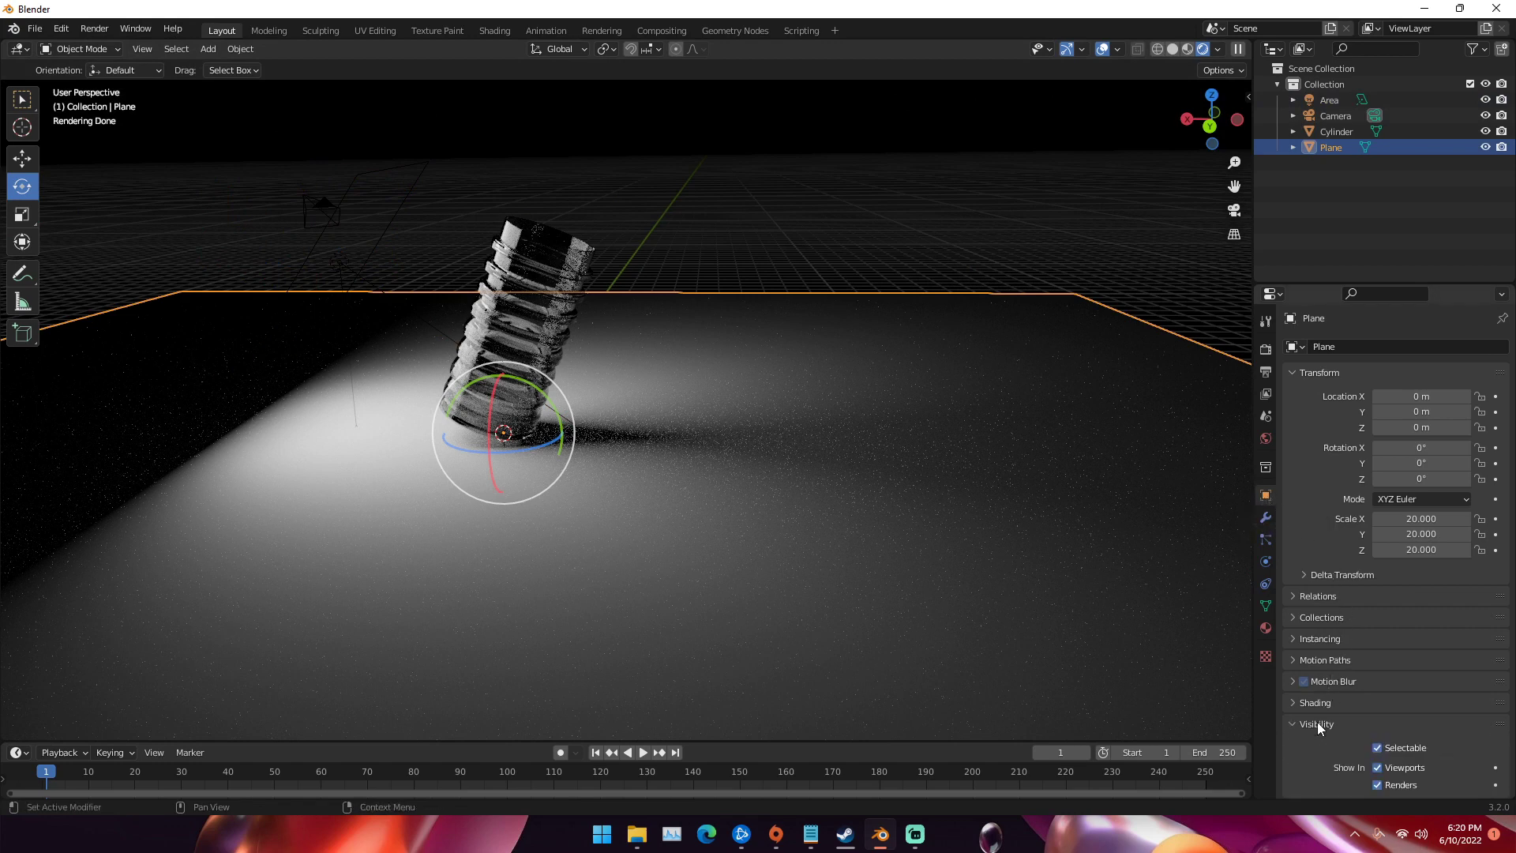
pyautogui.scroll(-5, 1317, 722)
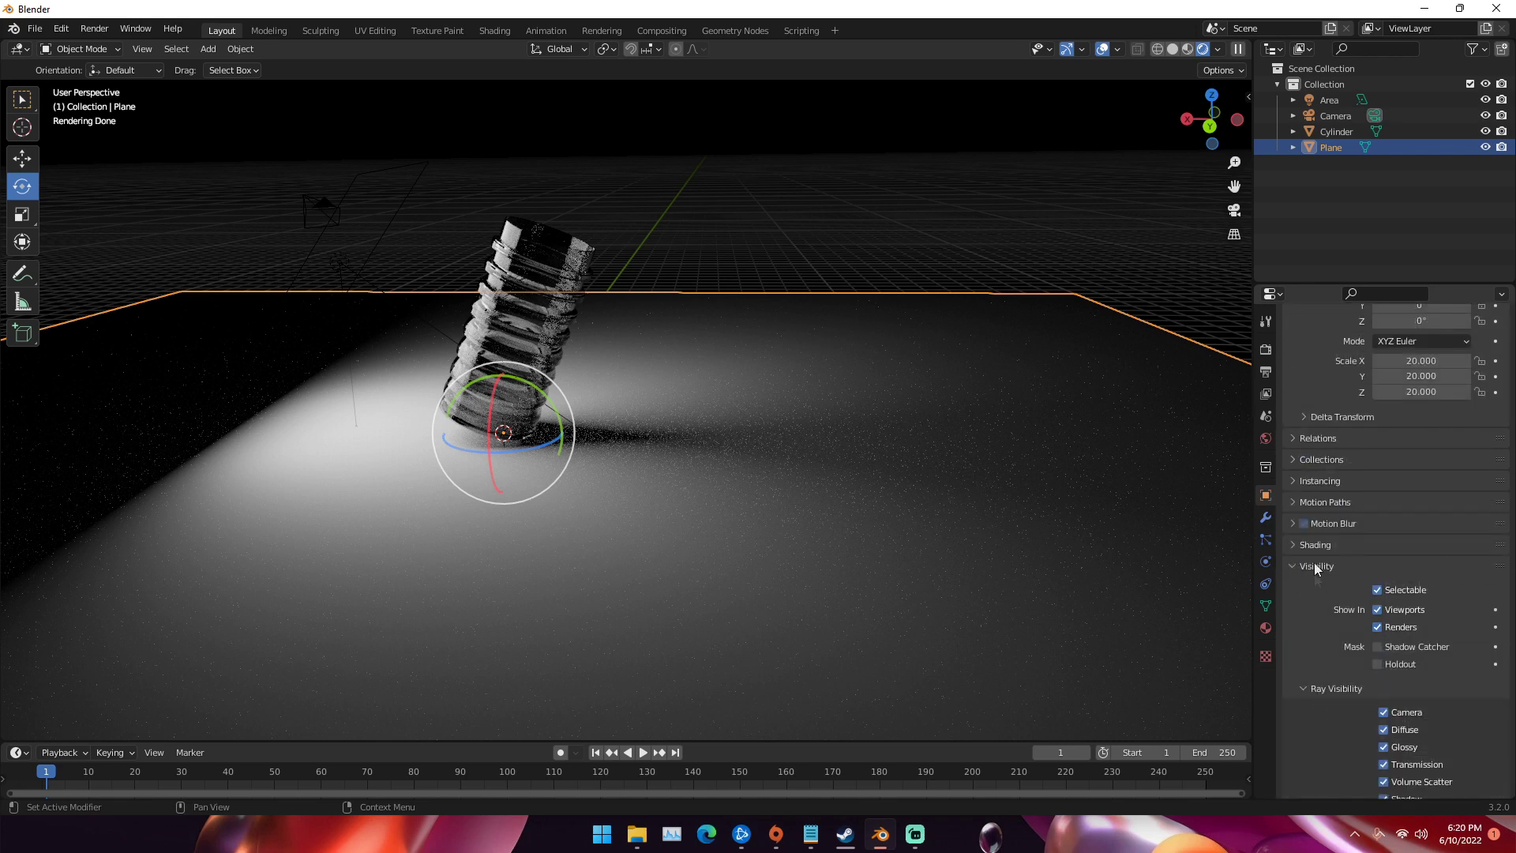
pyautogui.click(1314, 562)
pyautogui.click(1313, 570)
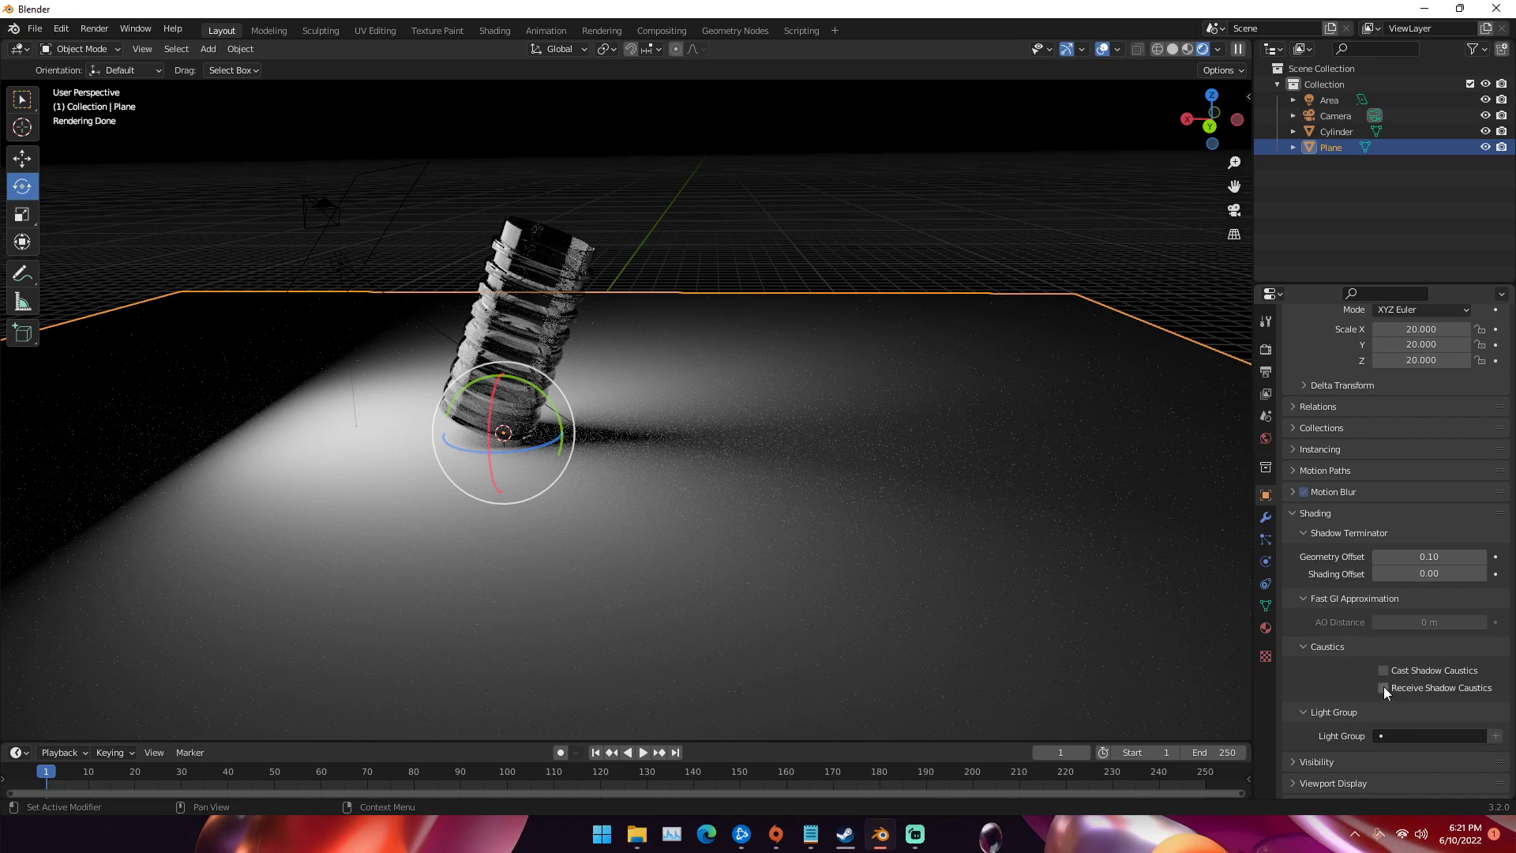
pyautogui.click(1384, 687)
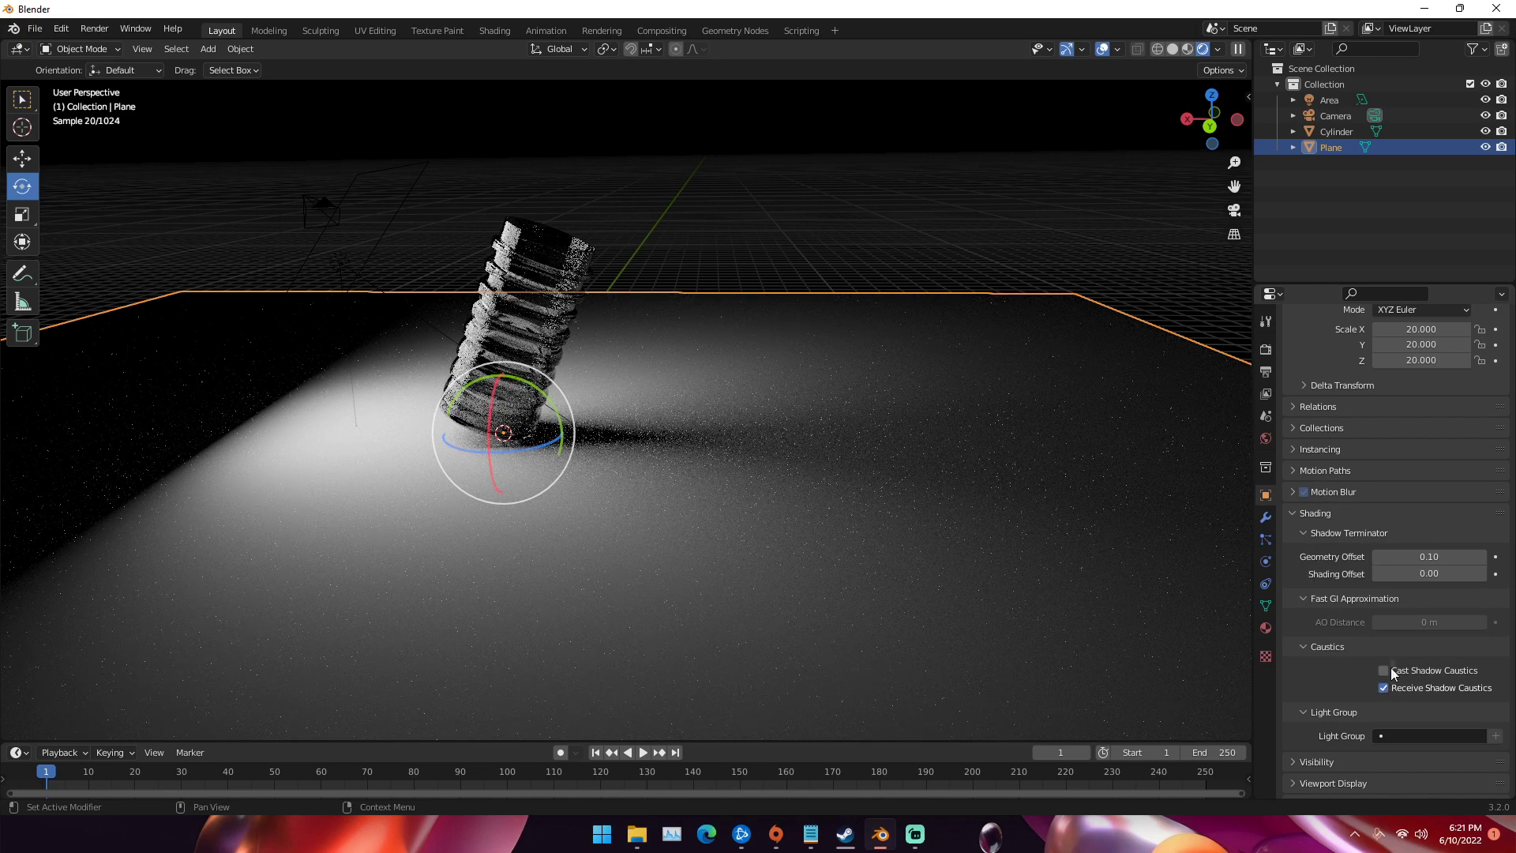
pyautogui.click(531, 295)
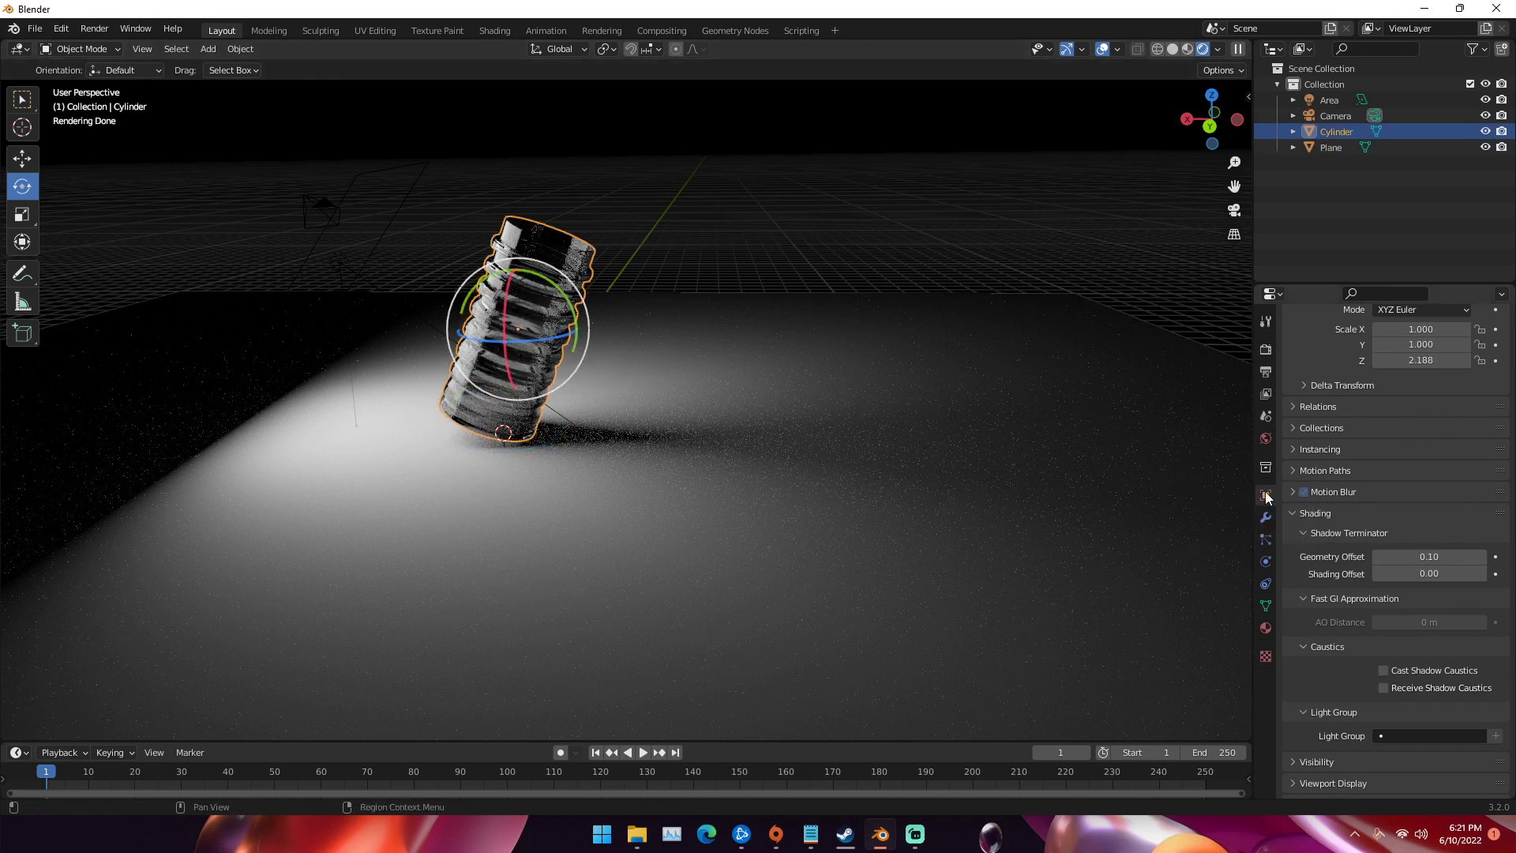
pyautogui.click(1384, 673)
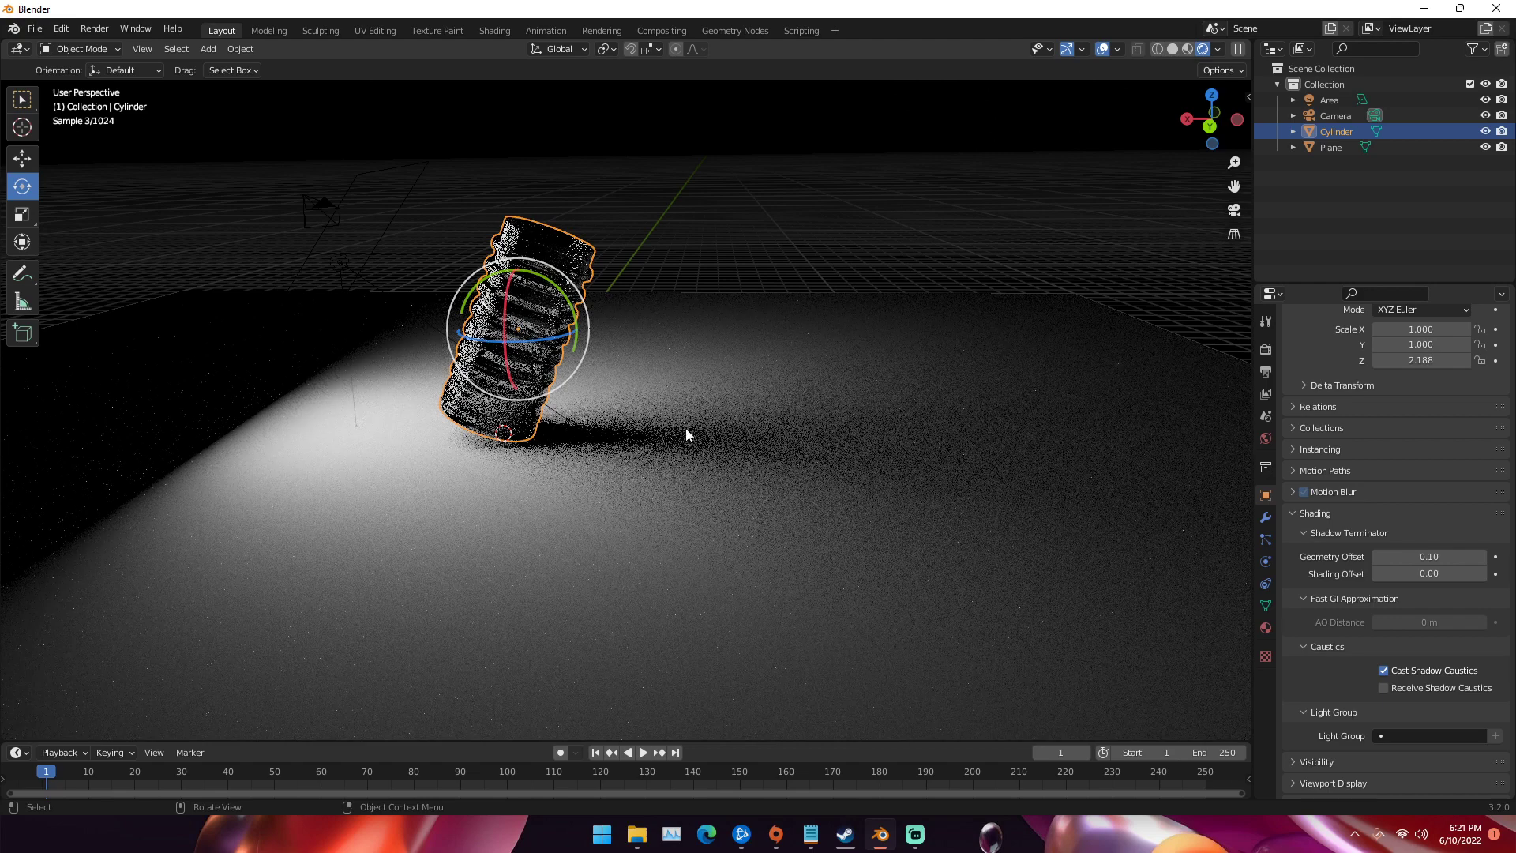
# Scale the cylinder to 1.320, 1.320, 2.888 and stand it upright on the plane
pyautogui.moveTo(690, 429); pyautogui.dragTo(630, 397, button='middle')
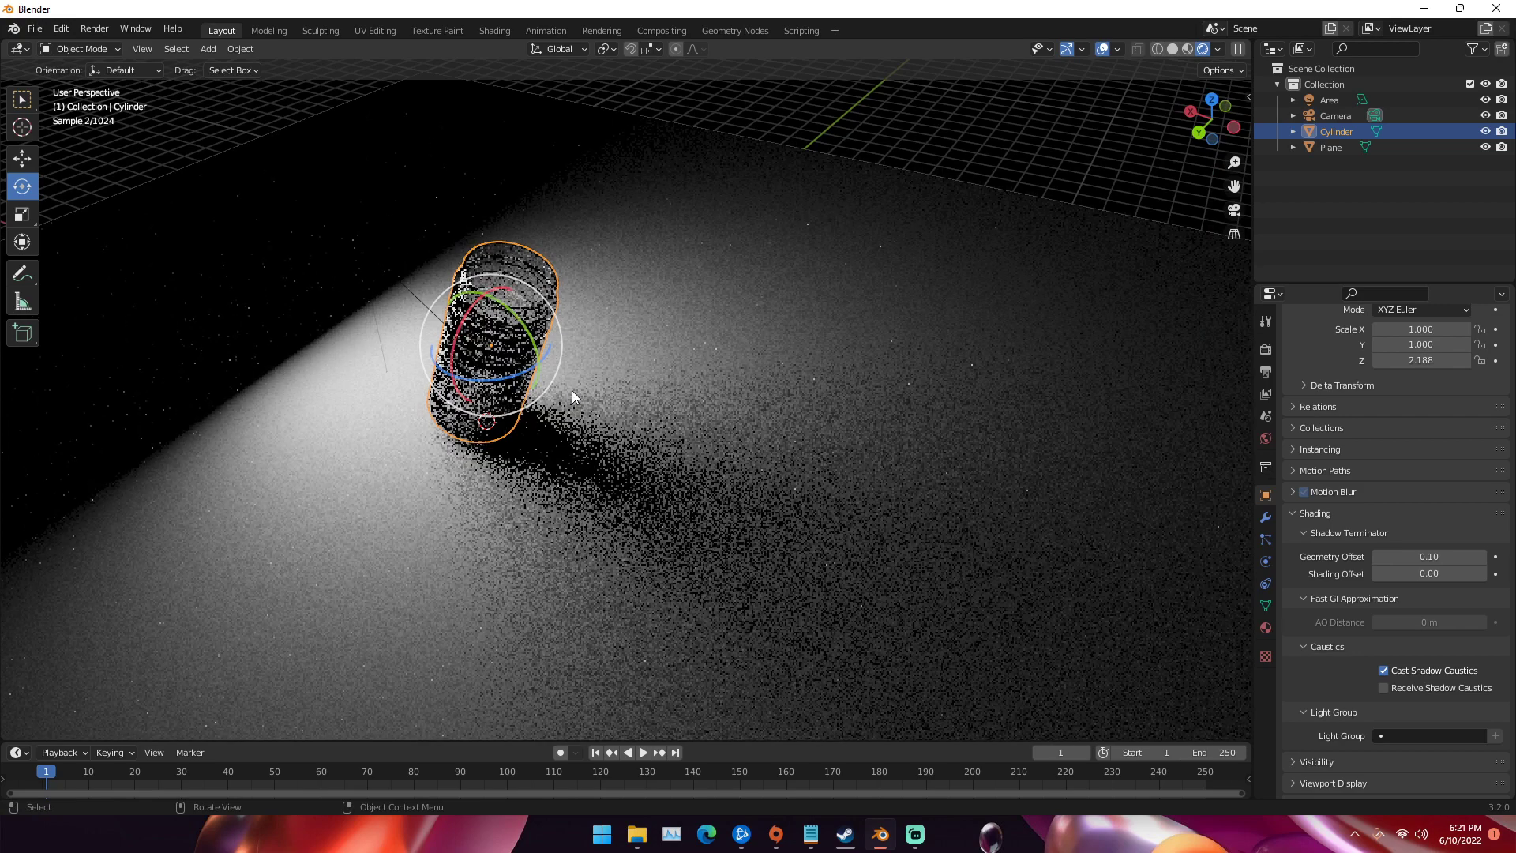
pyautogui.moveTo(580, 373); pyautogui.dragTo(676, 330, button='middle')
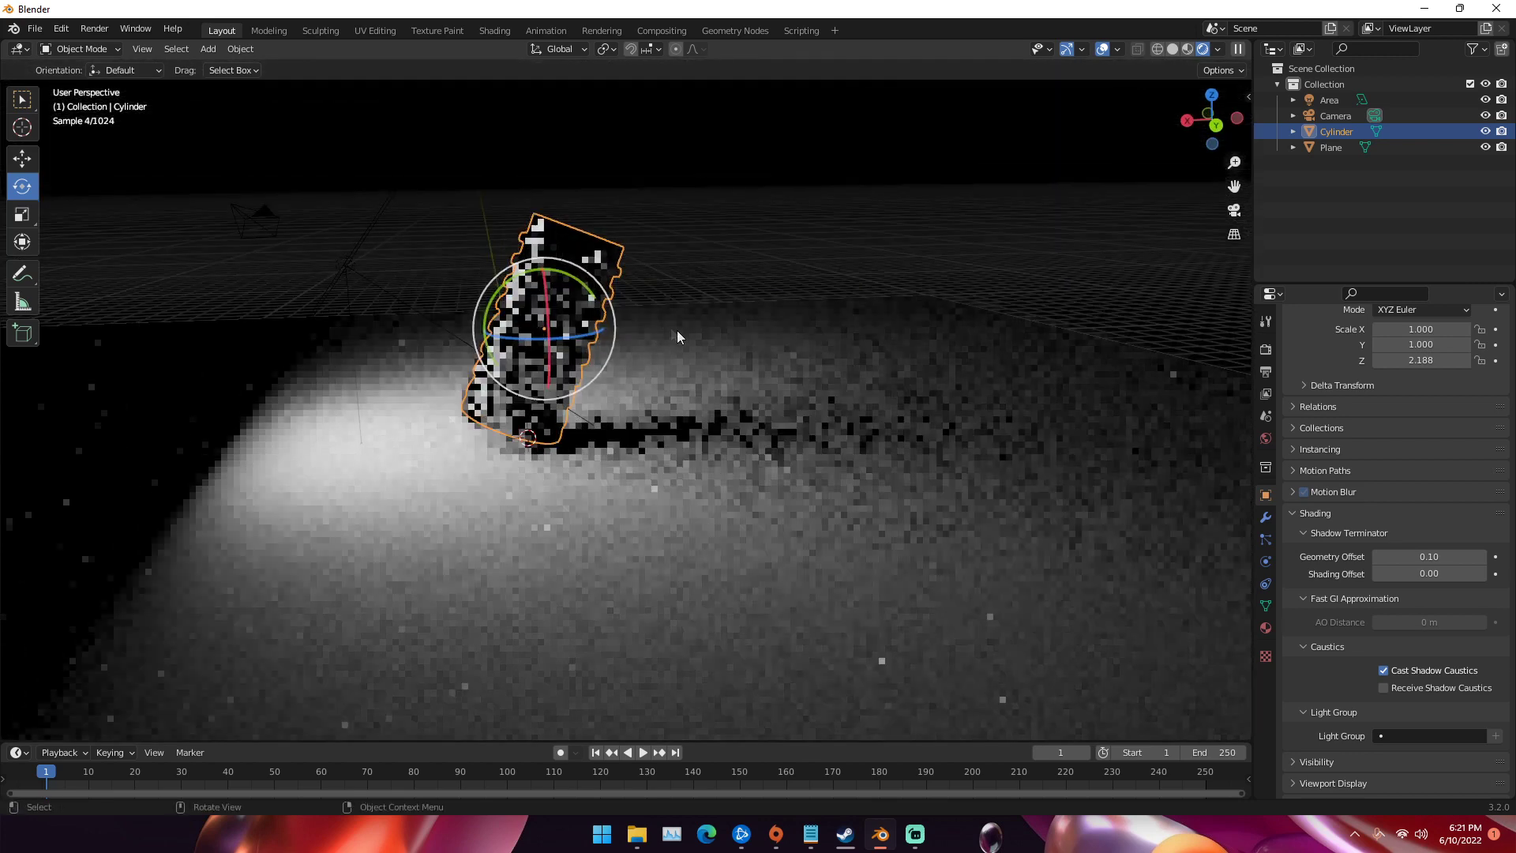
pyautogui.press('s')
pyautogui.click(746, 332)
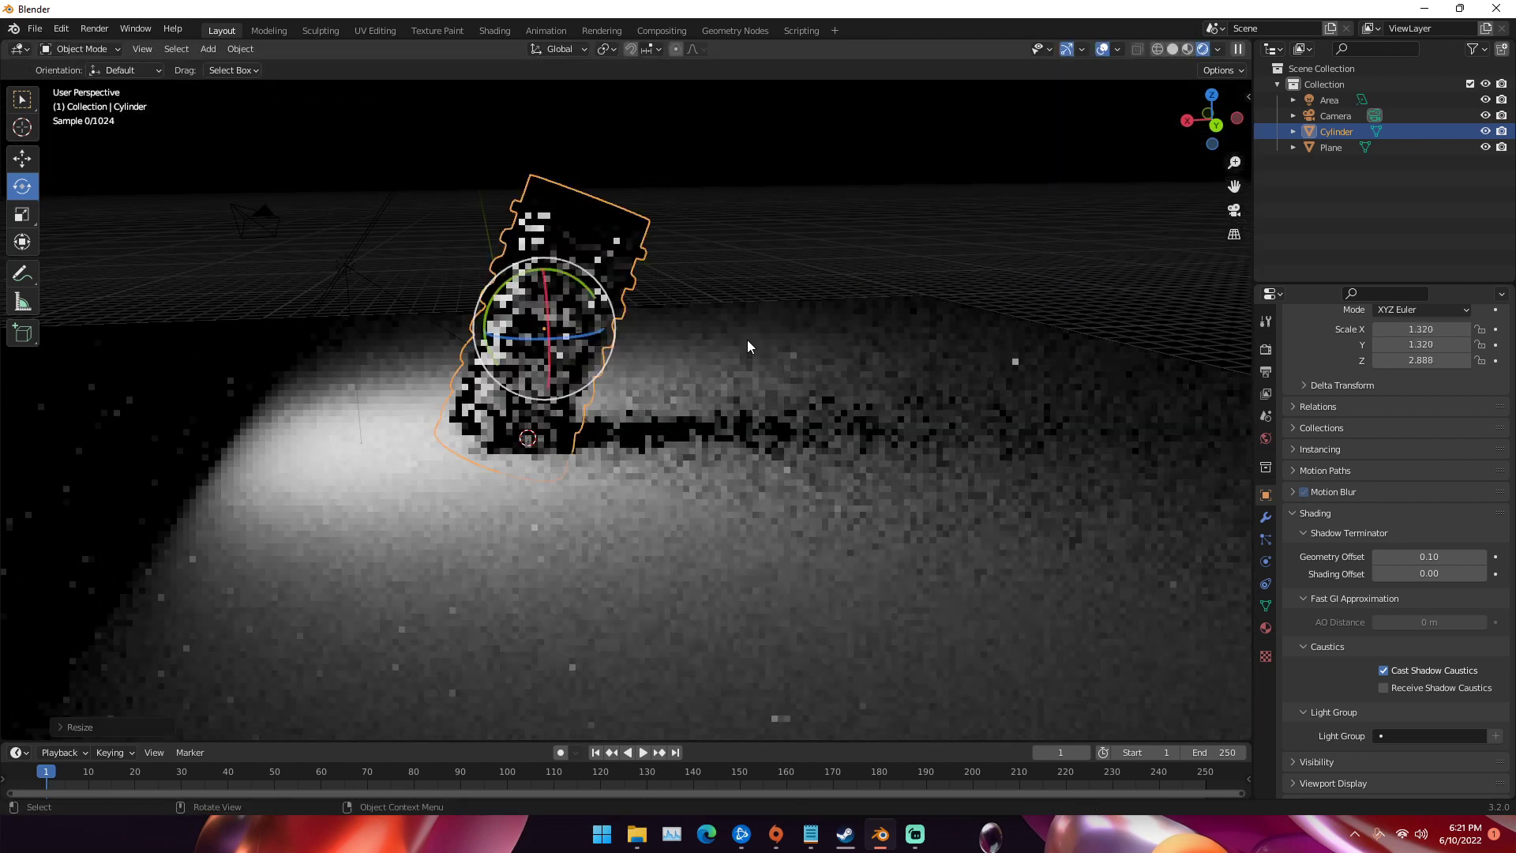
pyautogui.press('g')
pyautogui.click(772, 319)
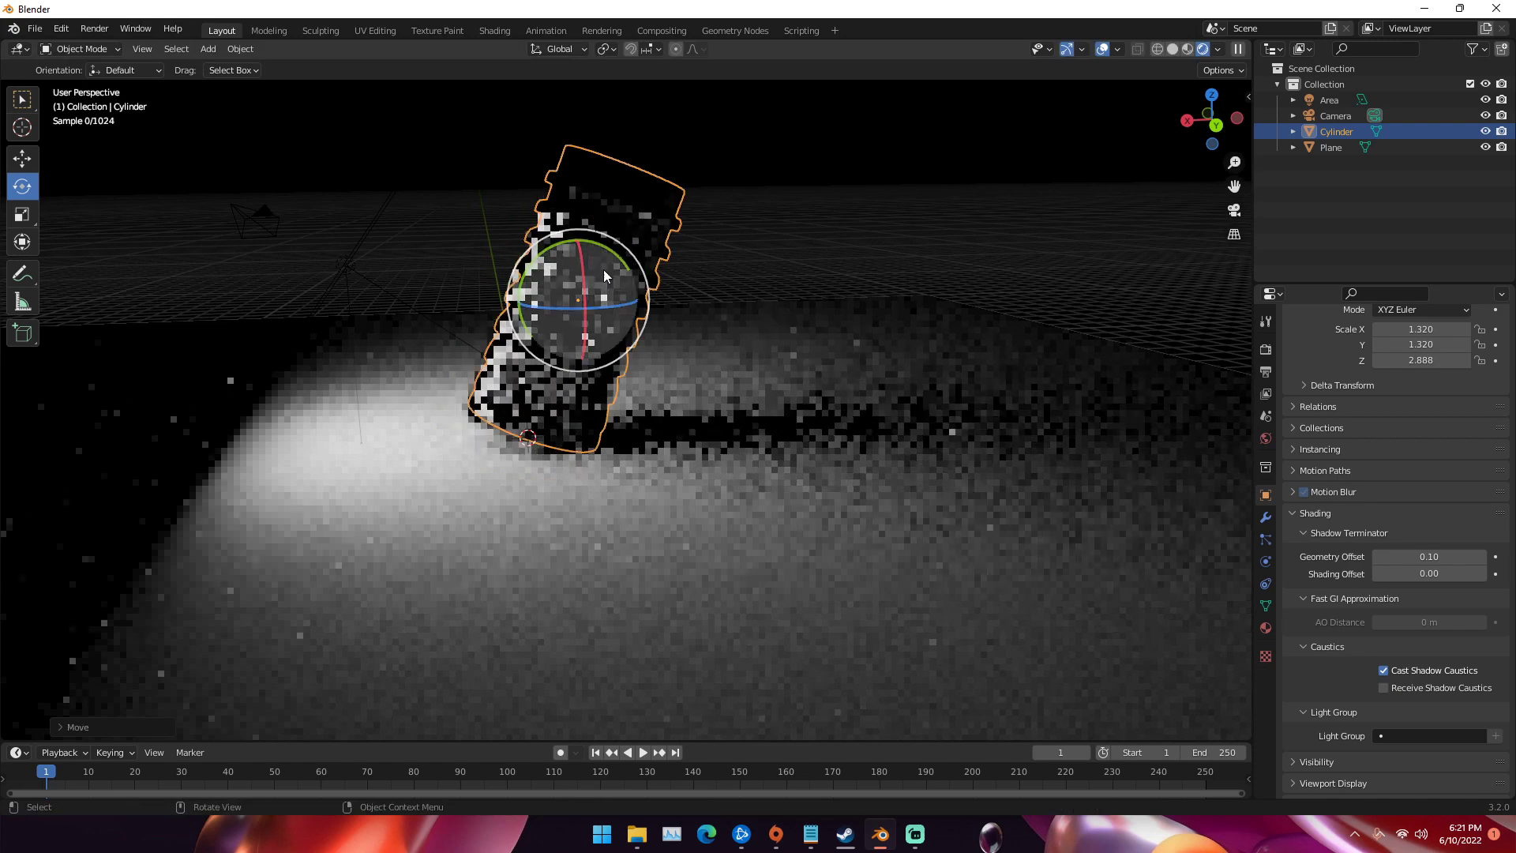
pyautogui.moveTo(545, 251); pyautogui.dragTo(533, 260)
pyautogui.press('g')
pyautogui.click(533, 261)
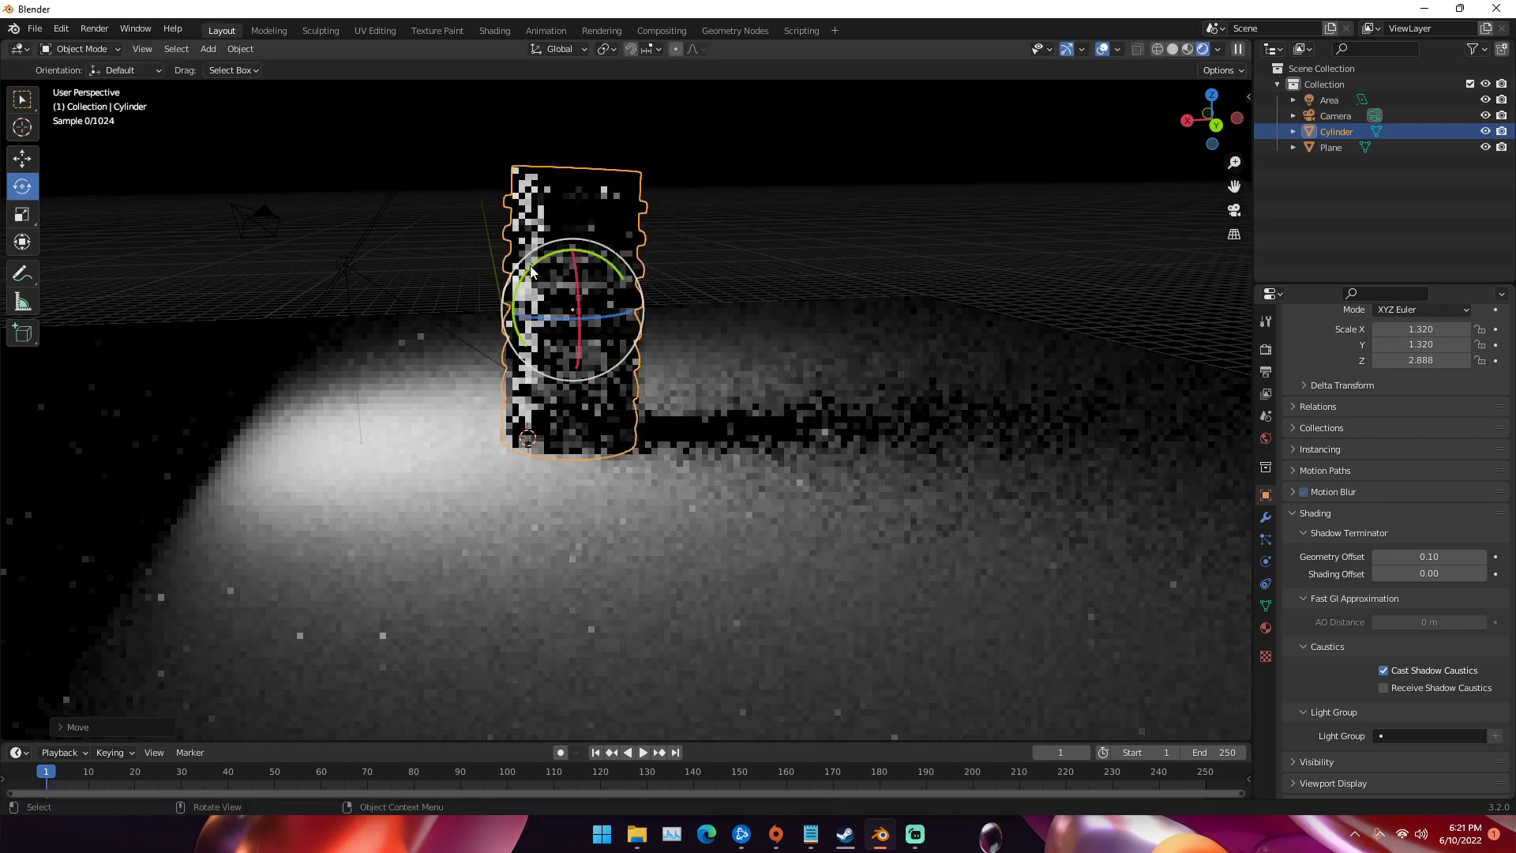
pyautogui.moveTo(777, 355); pyautogui.dragTo(755, 368, button='middle')
# Raise the area light to X 3.3422 m, Y -0.27725 m, Z 6.9789 m
pyautogui.click(357, 269)
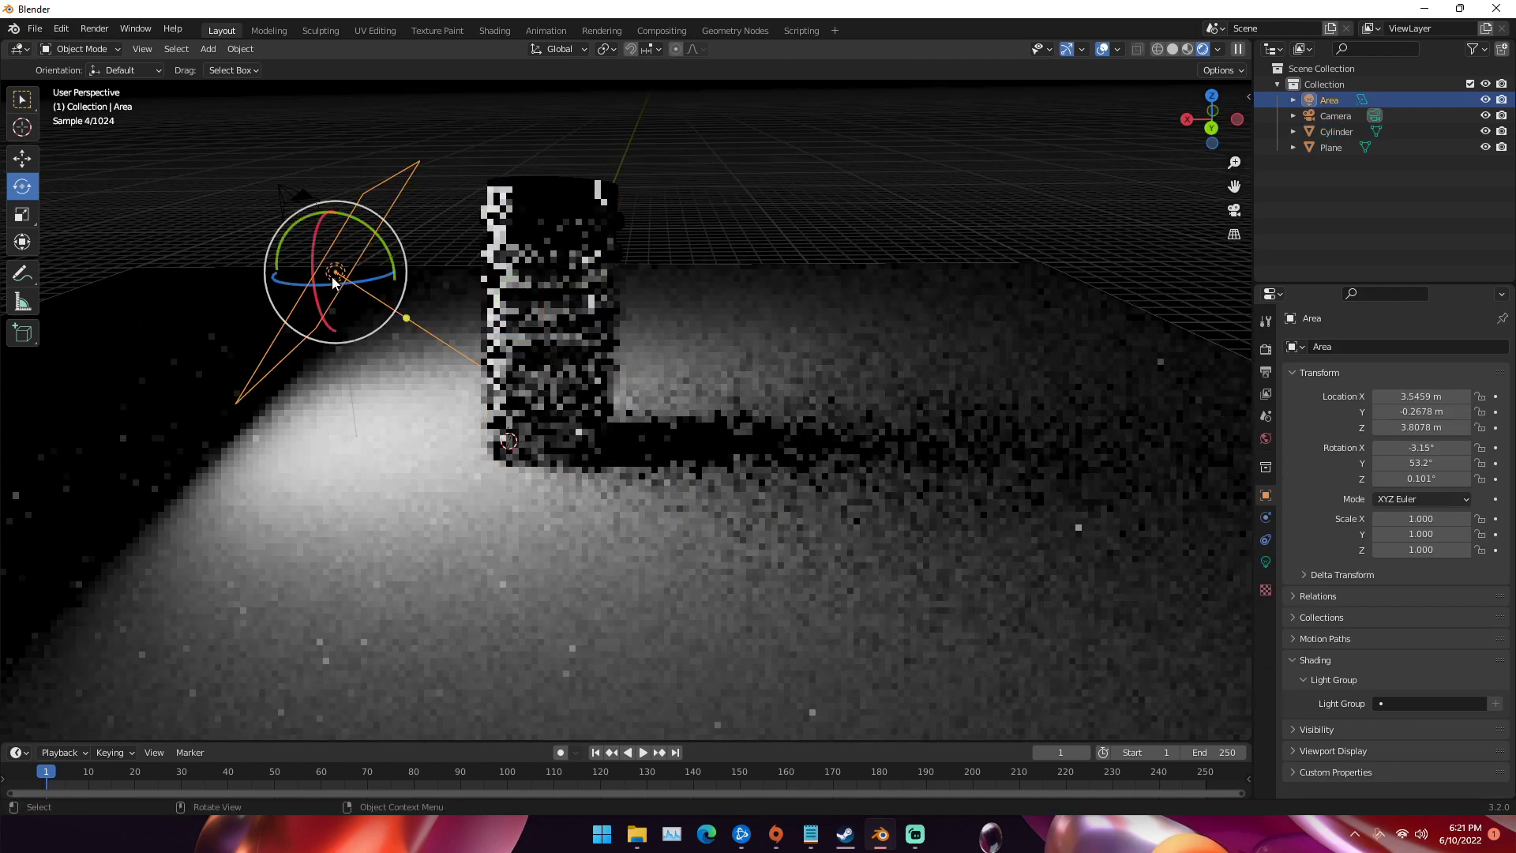
pyautogui.press('g')
pyautogui.click(518, 240)
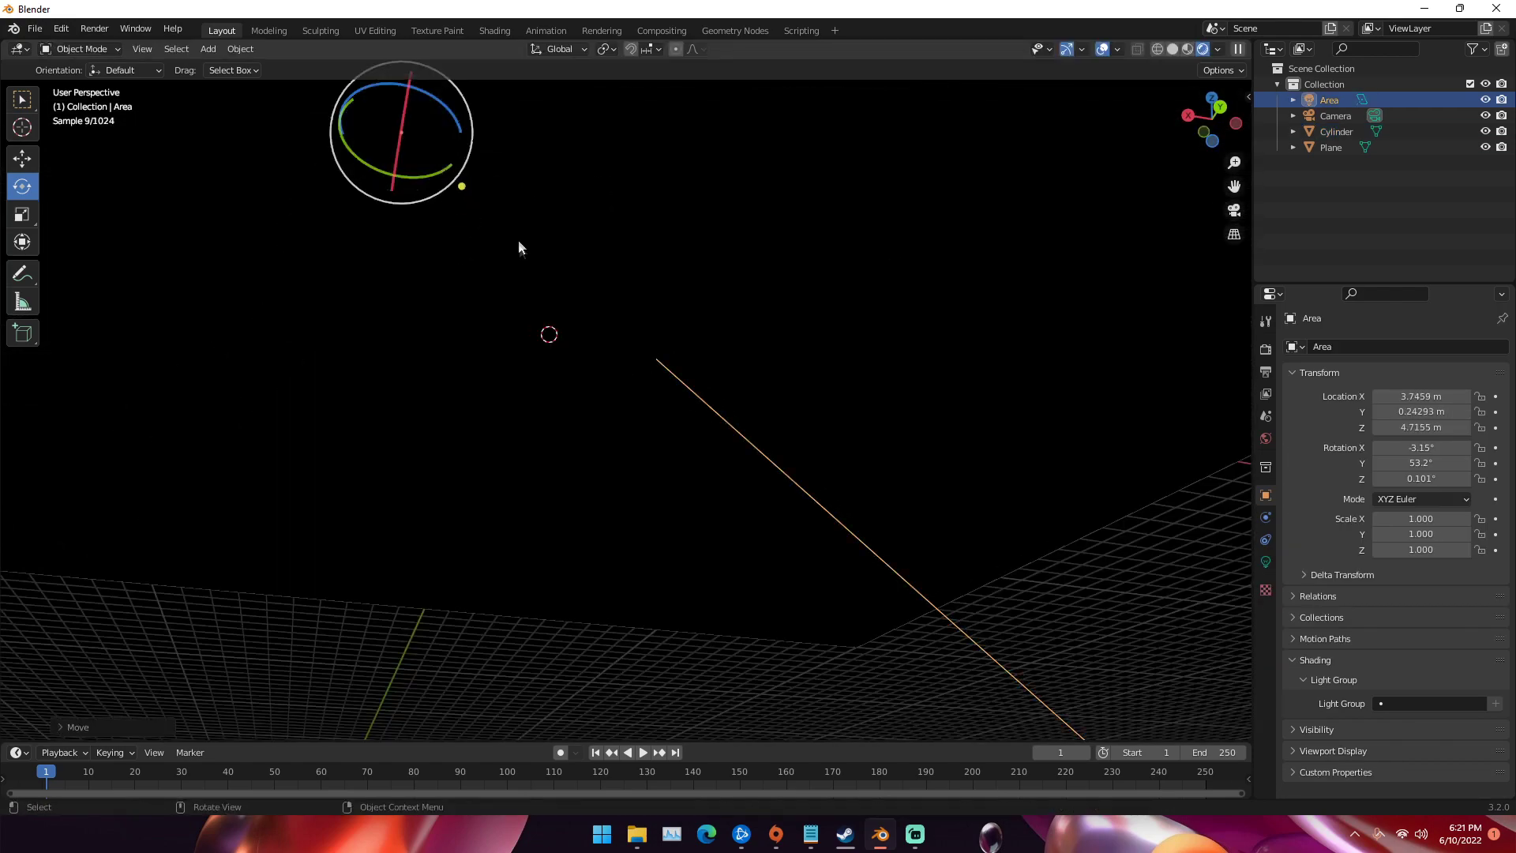
pyautogui.moveTo(518, 240); pyautogui.dragTo(491, 329, button='middle')
pyautogui.press('g')
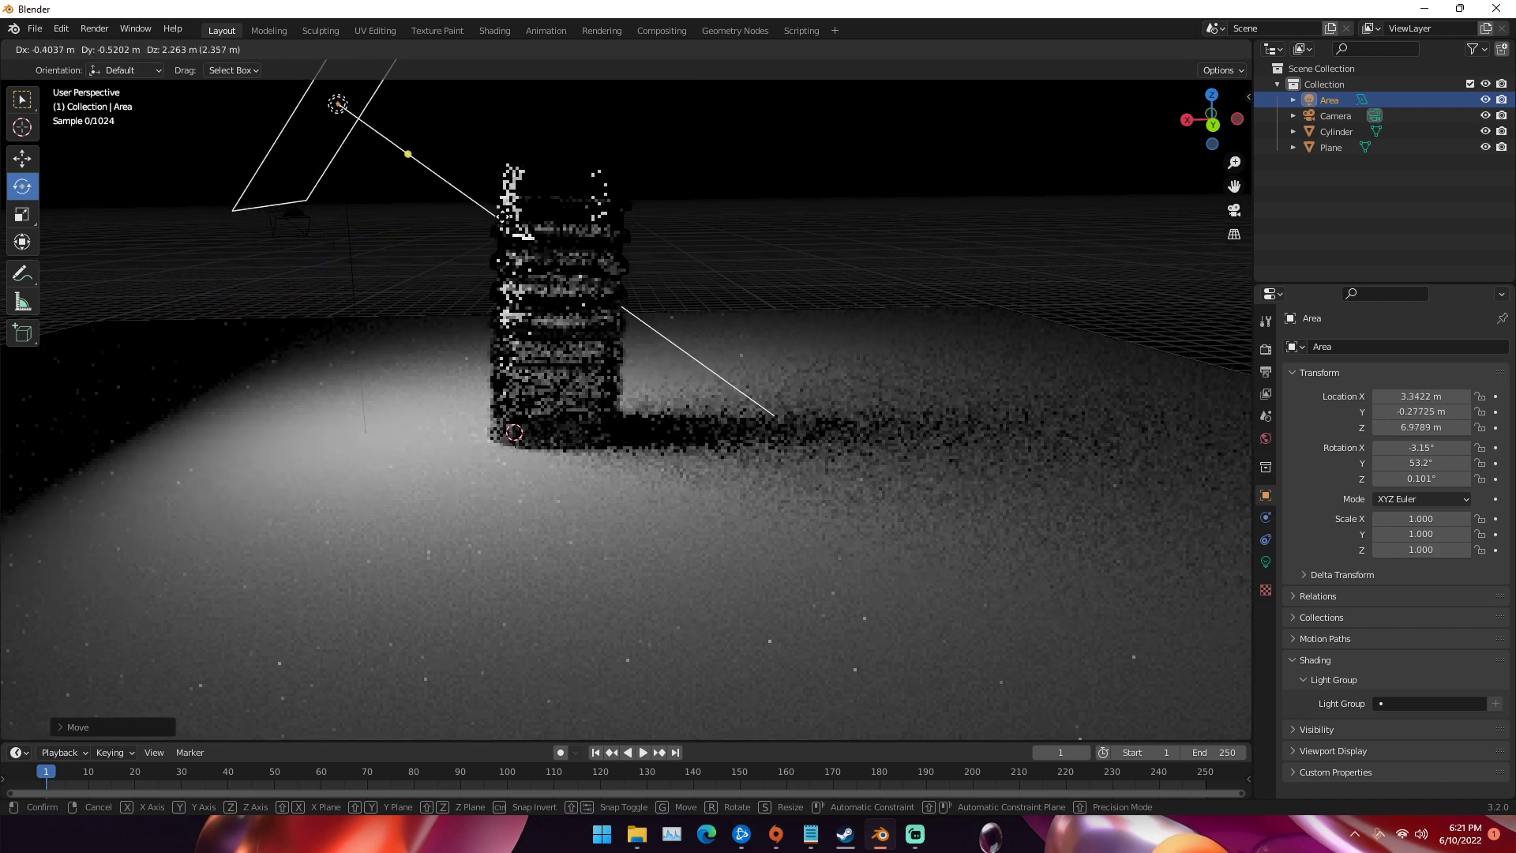
pyautogui.click(717, 354)
pyautogui.moveTo(717, 354); pyautogui.dragTo(698, 362, button='middle')
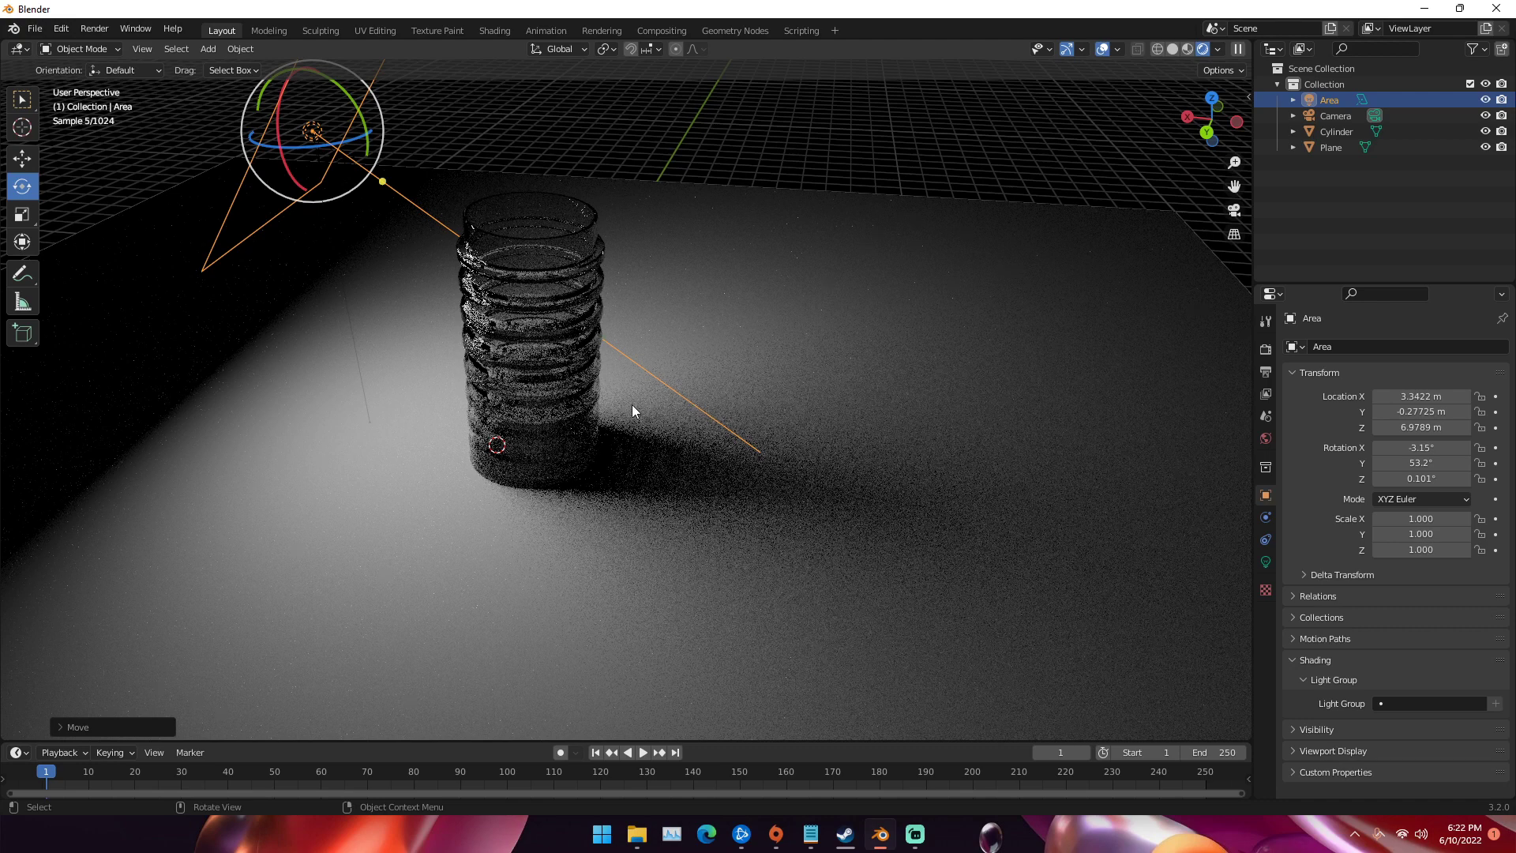
pyautogui.scroll(5, 616, 515)
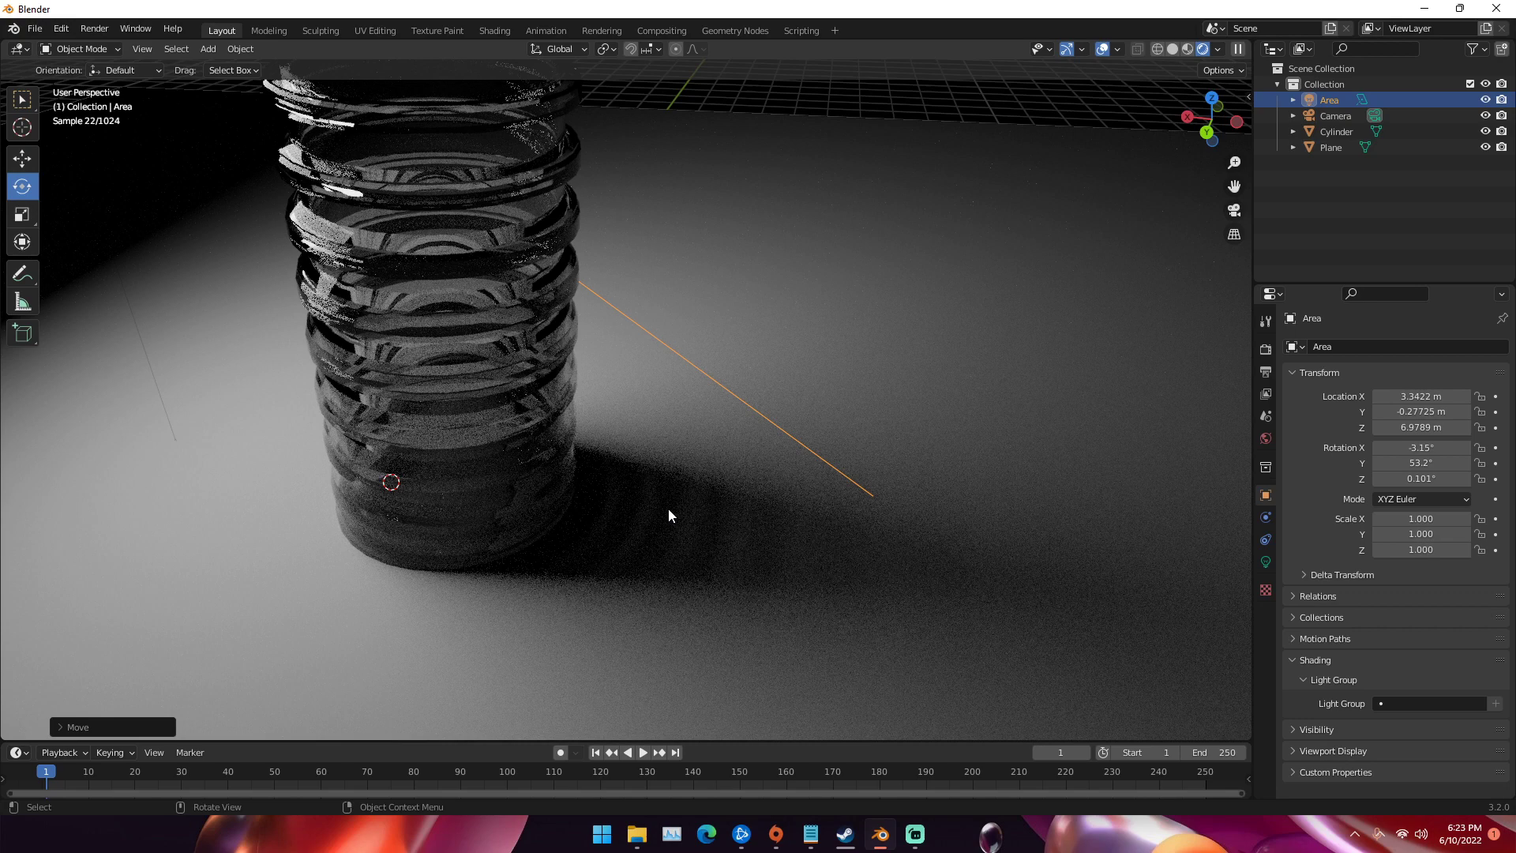
# Show the Cycles Sampling settings (1024 viewport, 4096 render samples) and screenshot the caustic render
pyautogui.click(1263, 351)
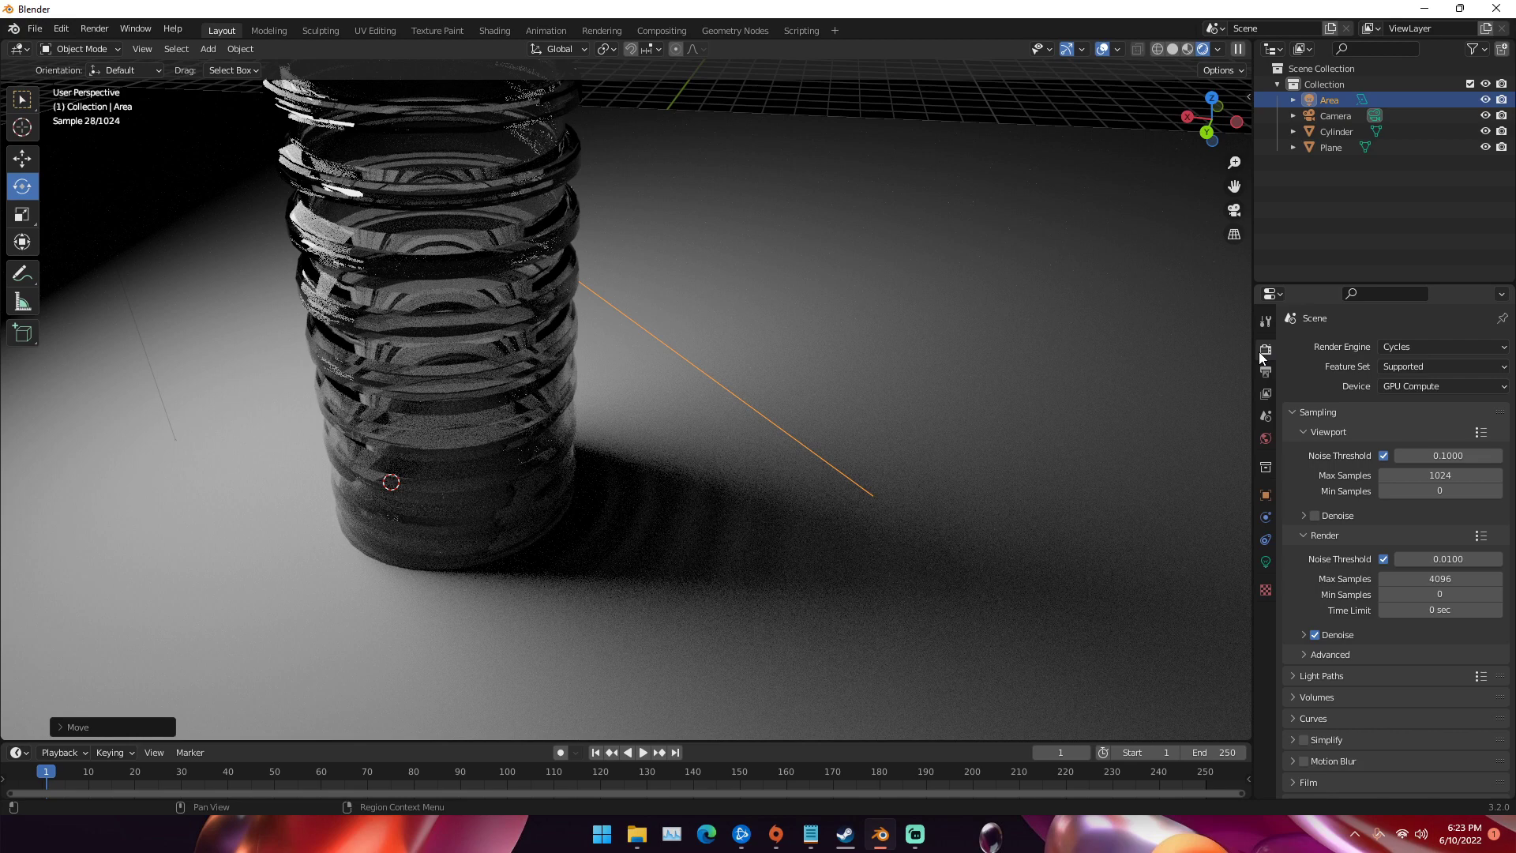
pyautogui.press('super+shift+s')
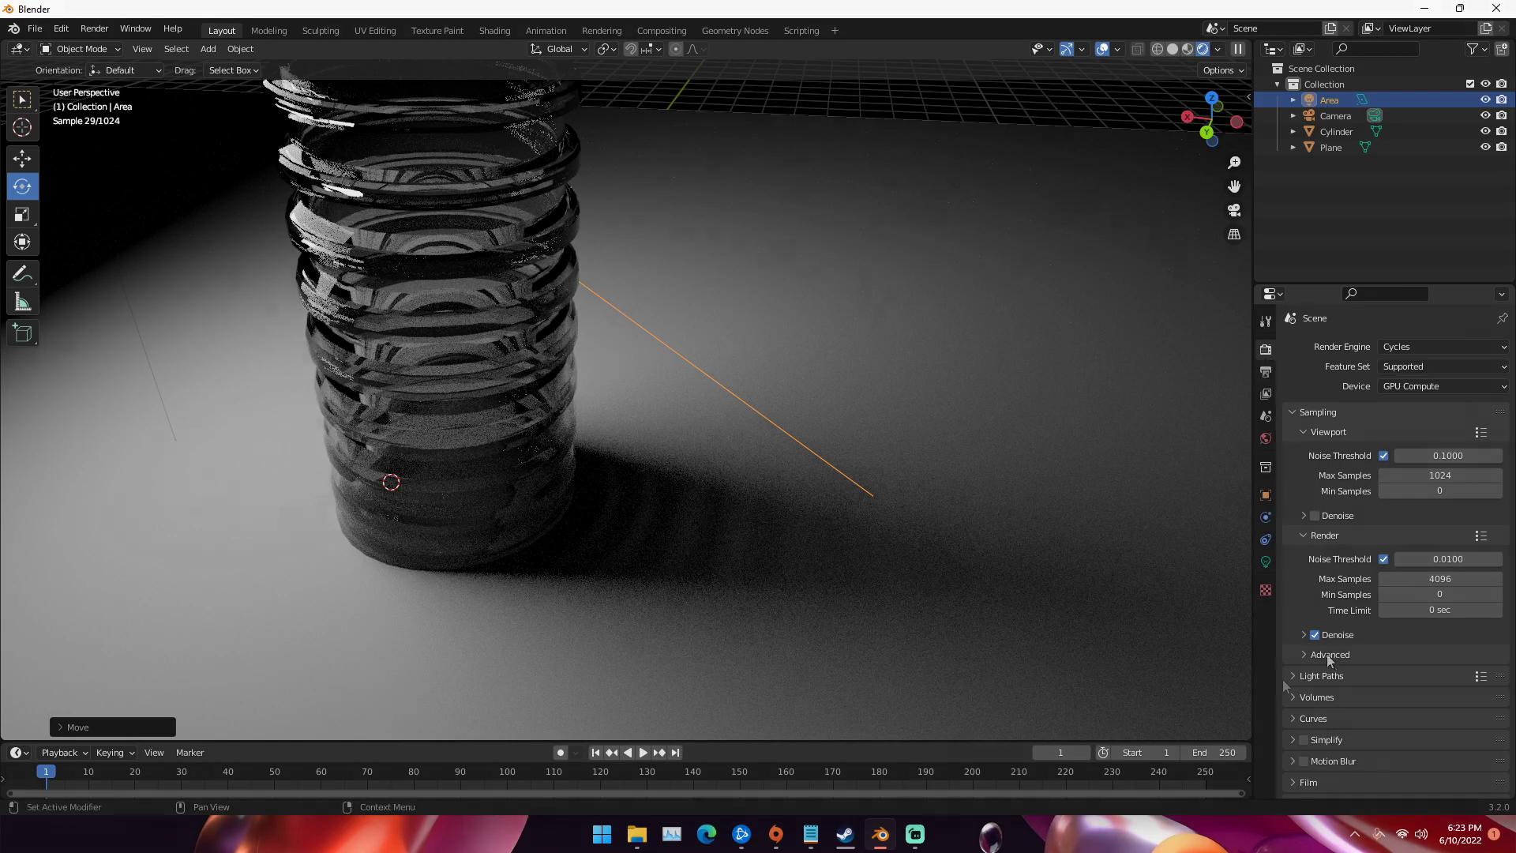